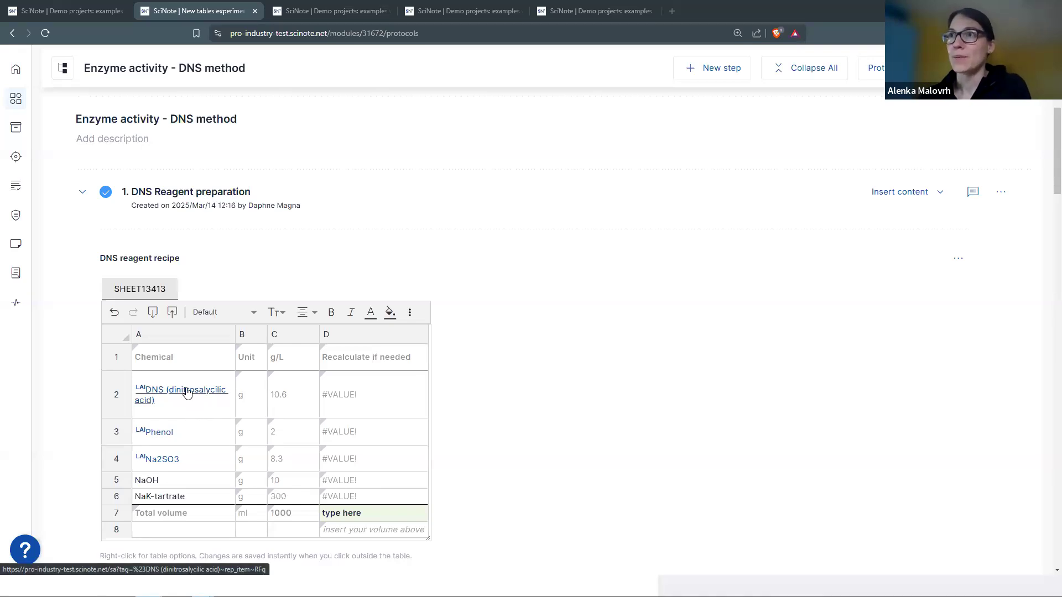
- Bring up the options menu for the DNS reagent recipe table's first column
right_click(188, 339)
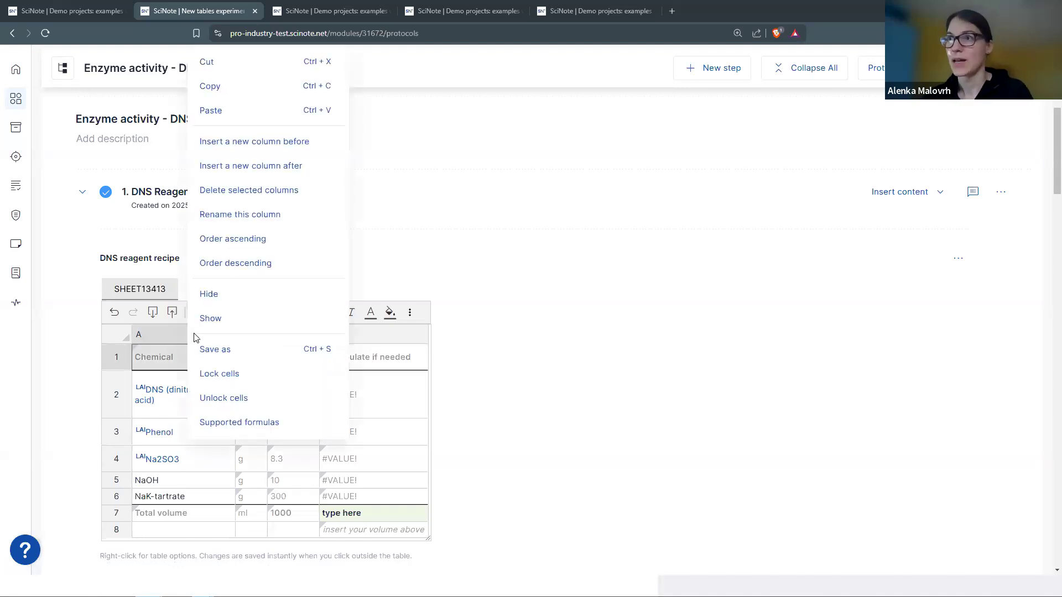
- Rename the first two recipe columns to Chemical and Unit
click(228, 218)
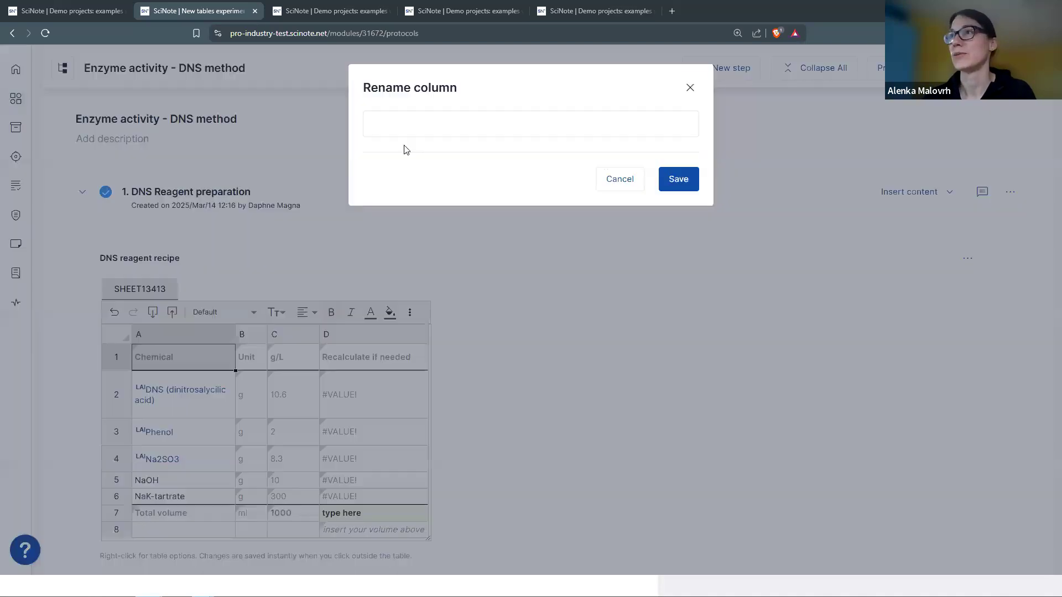
click(421, 128)
text(Ca)
key(BackSpace)
text(hemical)
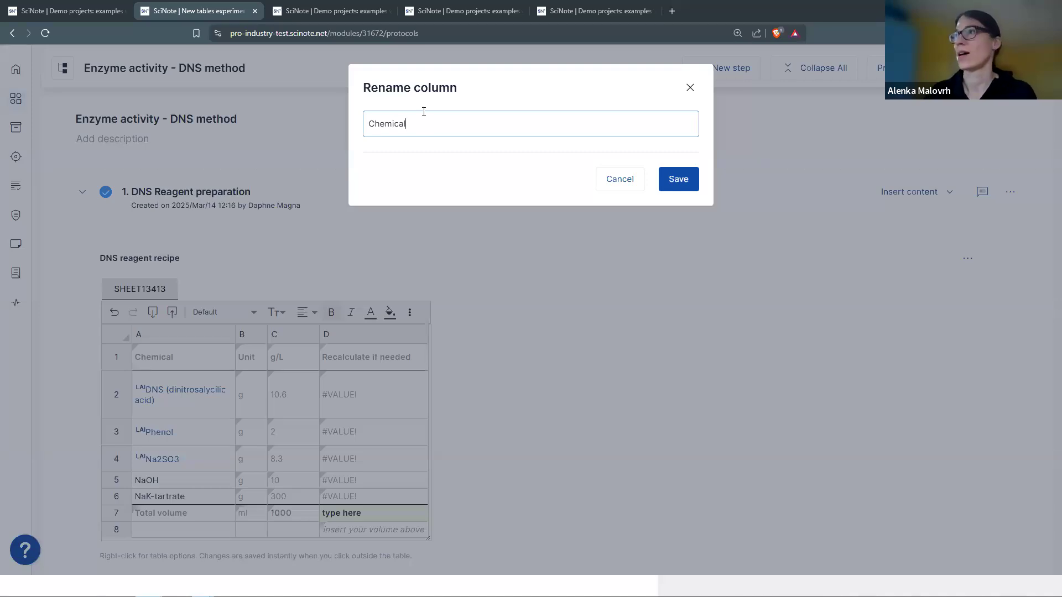
click(675, 180)
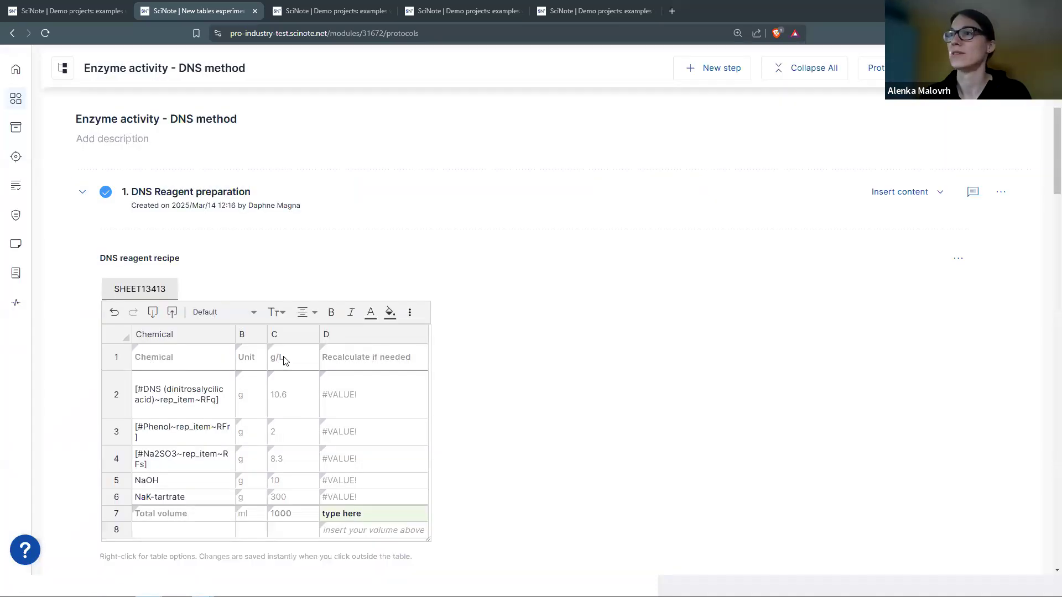
click(250, 337)
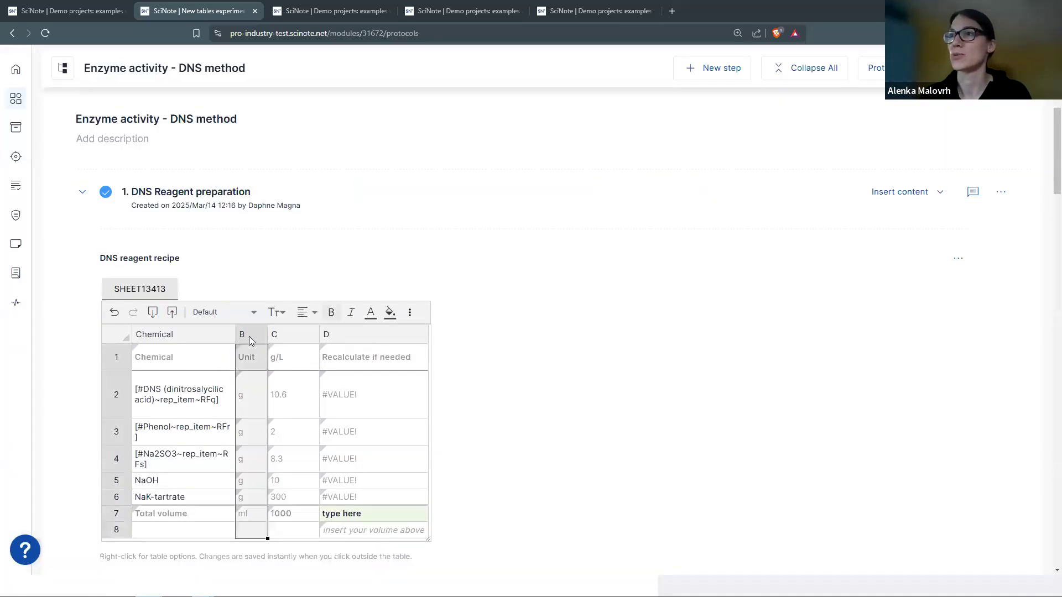
right_click(250, 338)
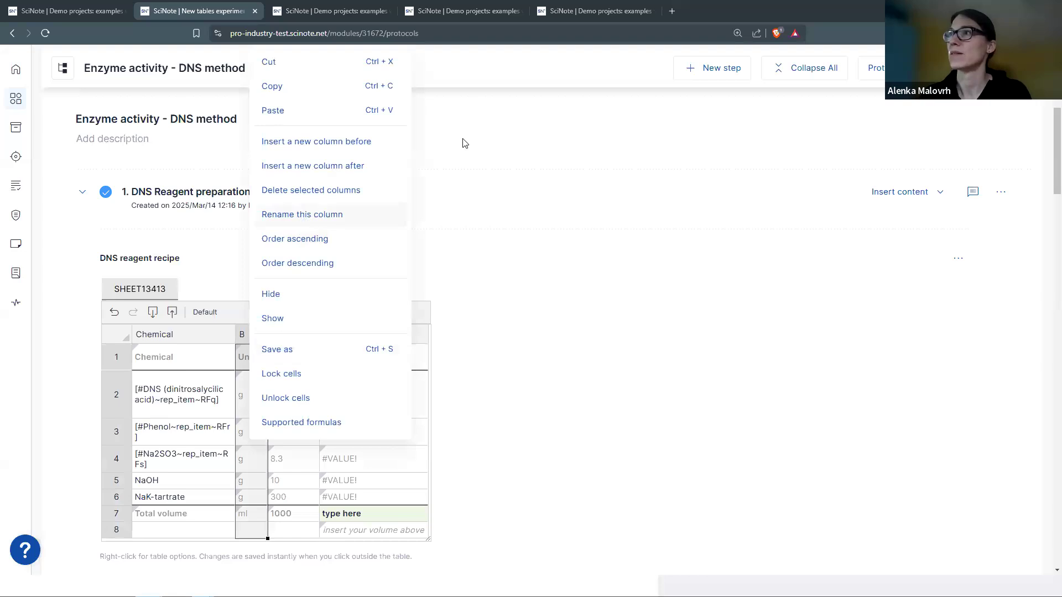
click(303, 219)
click(454, 126)
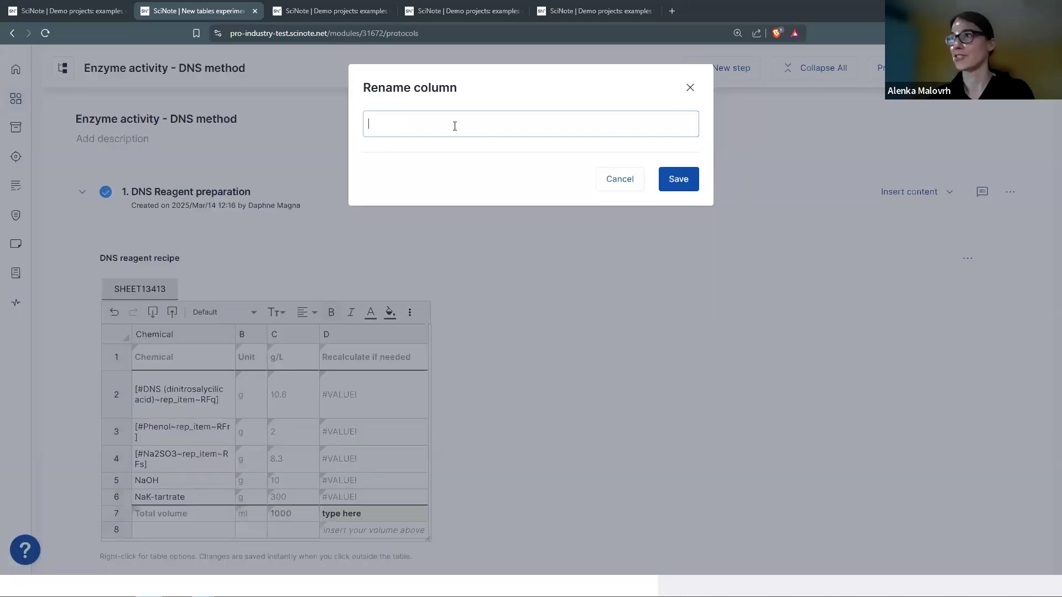
text(Unit)
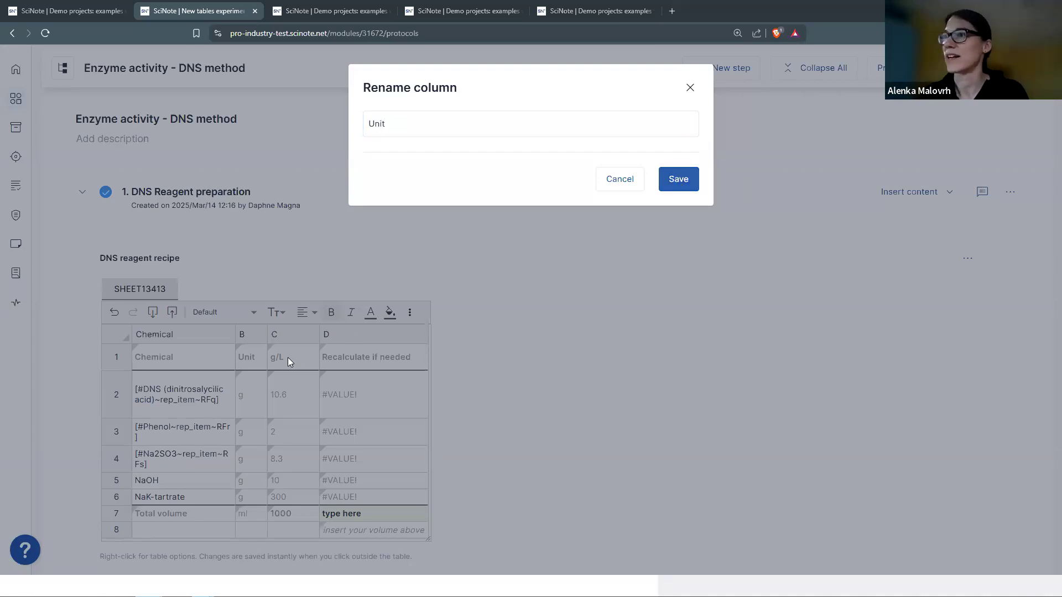
key(Return)
- Rename the third and fourth columns to g/L and Recalculate if needed
click(286, 336)
right_click(285, 336)
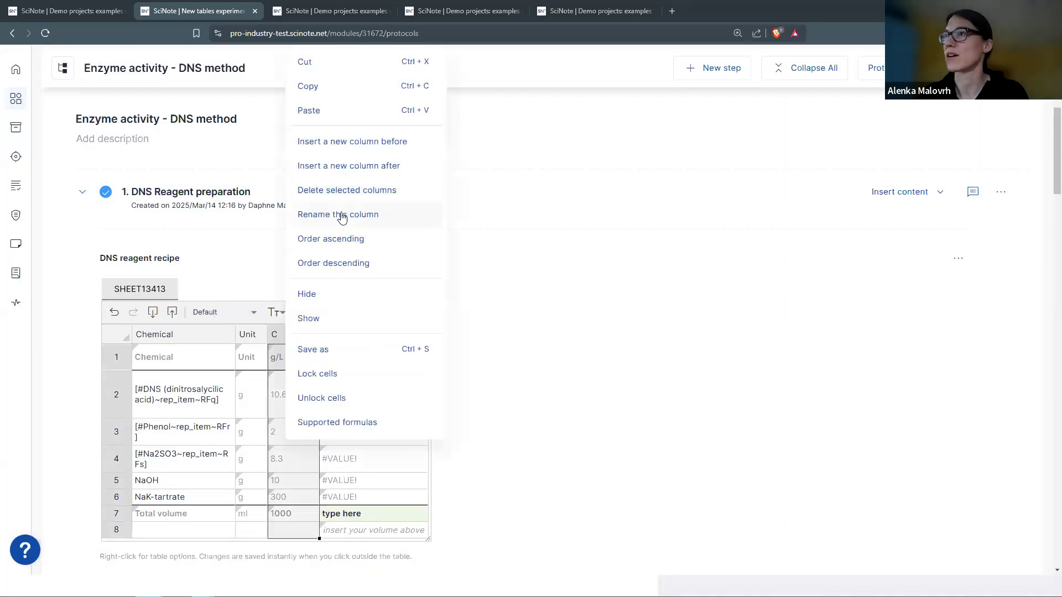
click(342, 218)
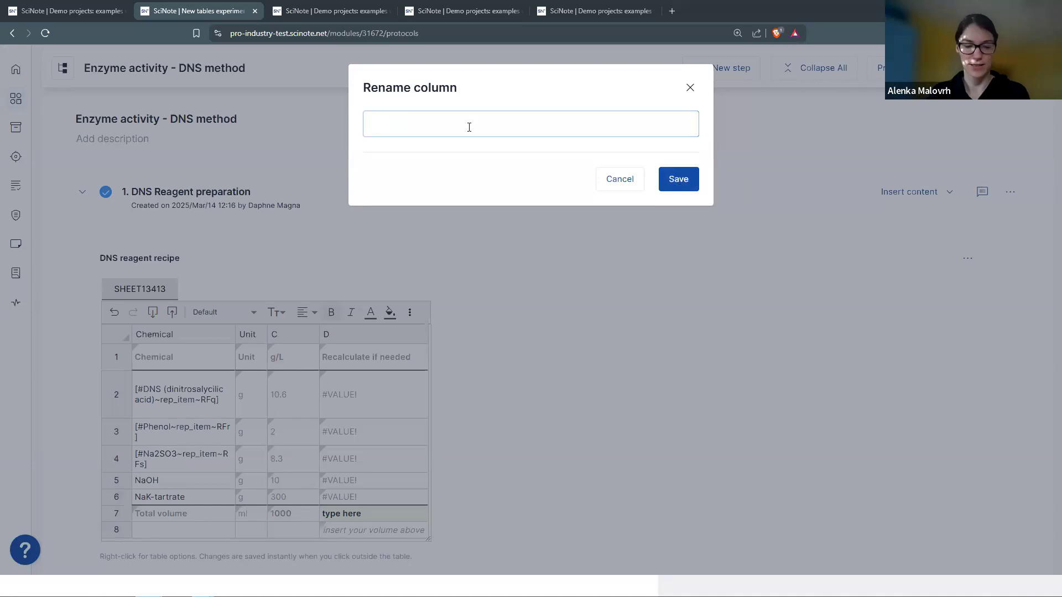
text(g/L)
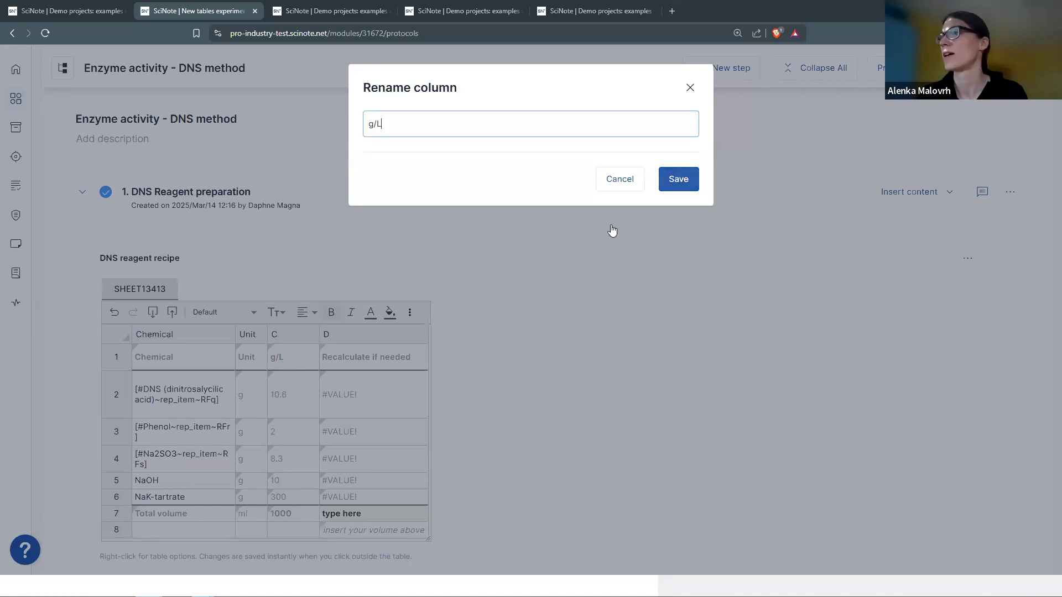
key(Return)
click(370, 336)
right_click(370, 337)
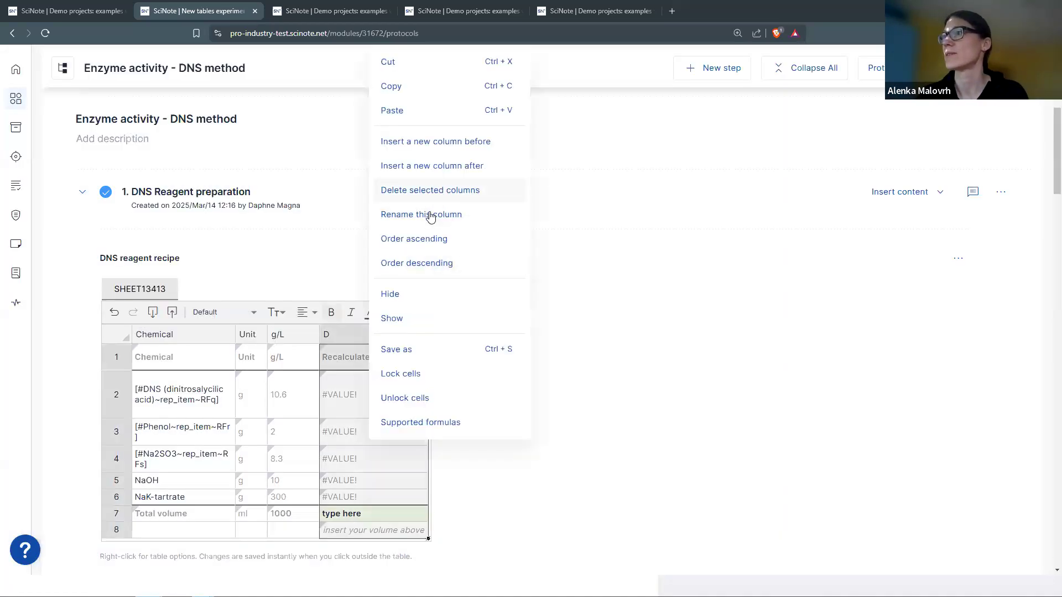
click(412, 208)
text(Rec)
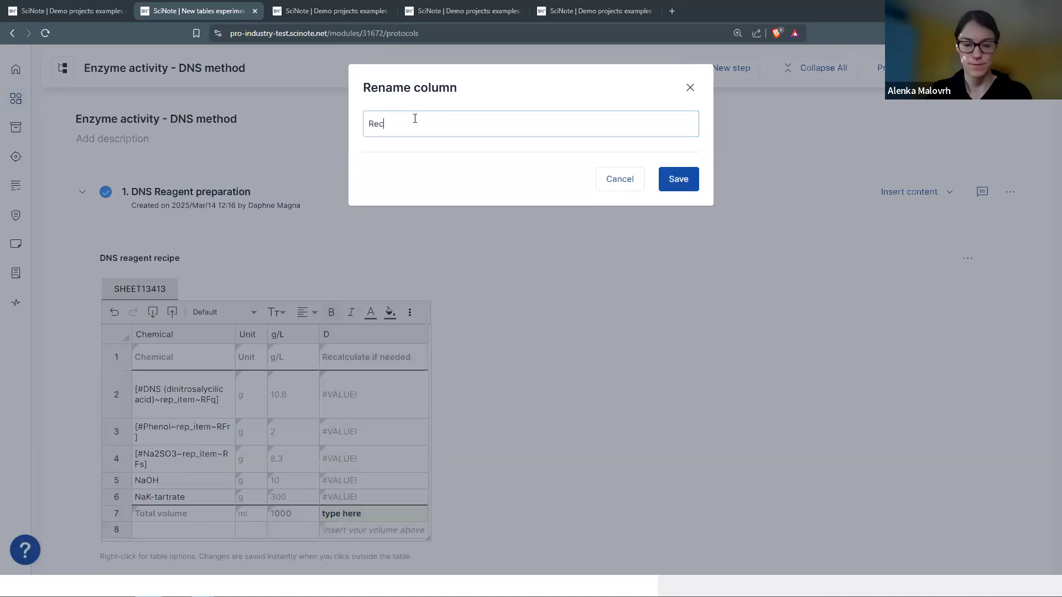
text(alculate if needed)
click(686, 181)
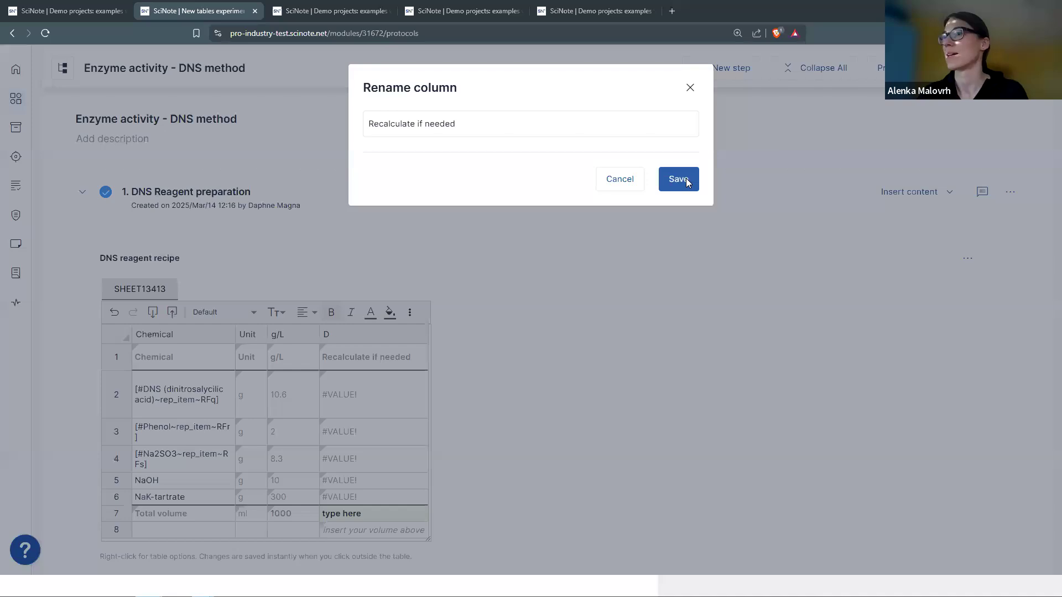
click(196, 357)
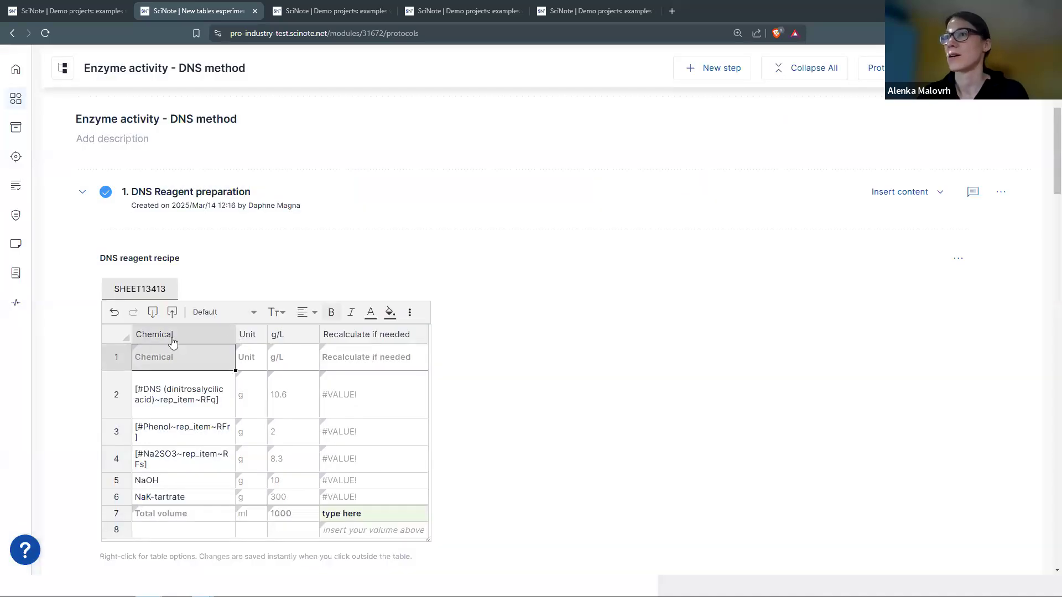
- Delete row 1, the duplicate Chemical/Unit/g/L/Recalculate if needed header row
click(119, 357)
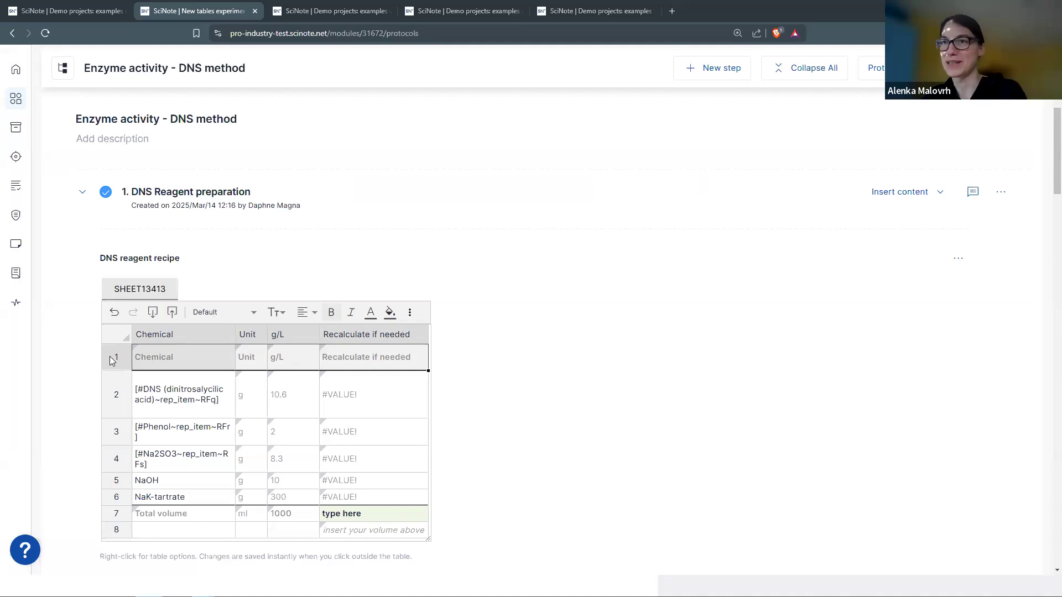
right_click(110, 356)
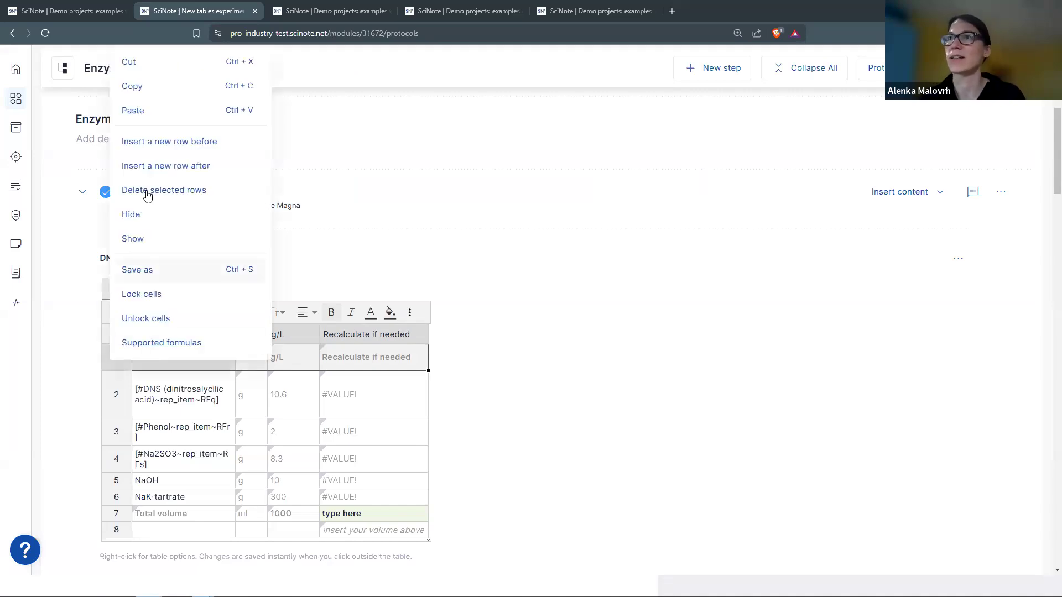
click(113, 359)
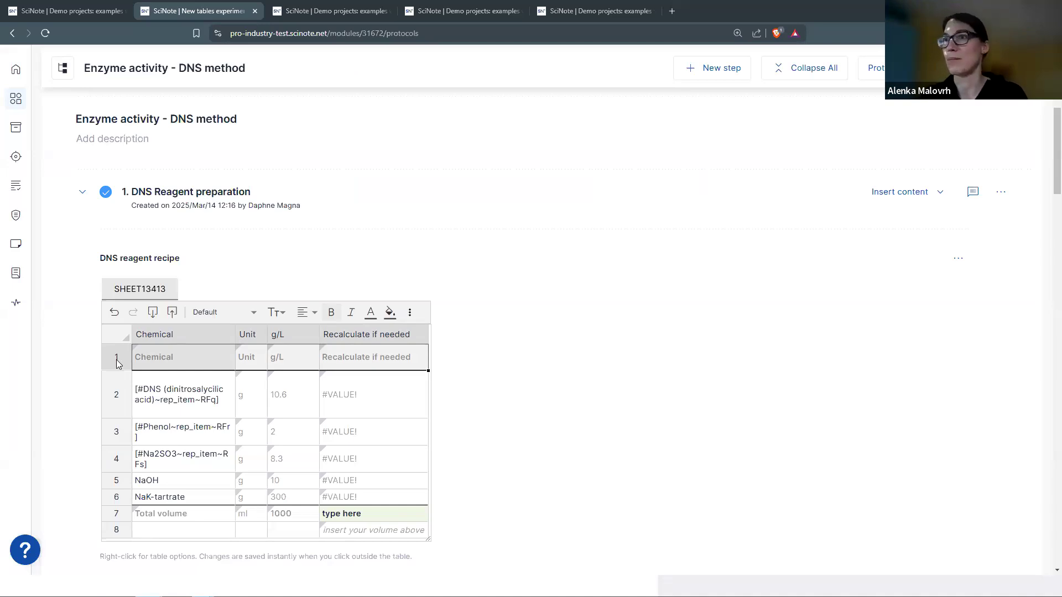
key(Delete)
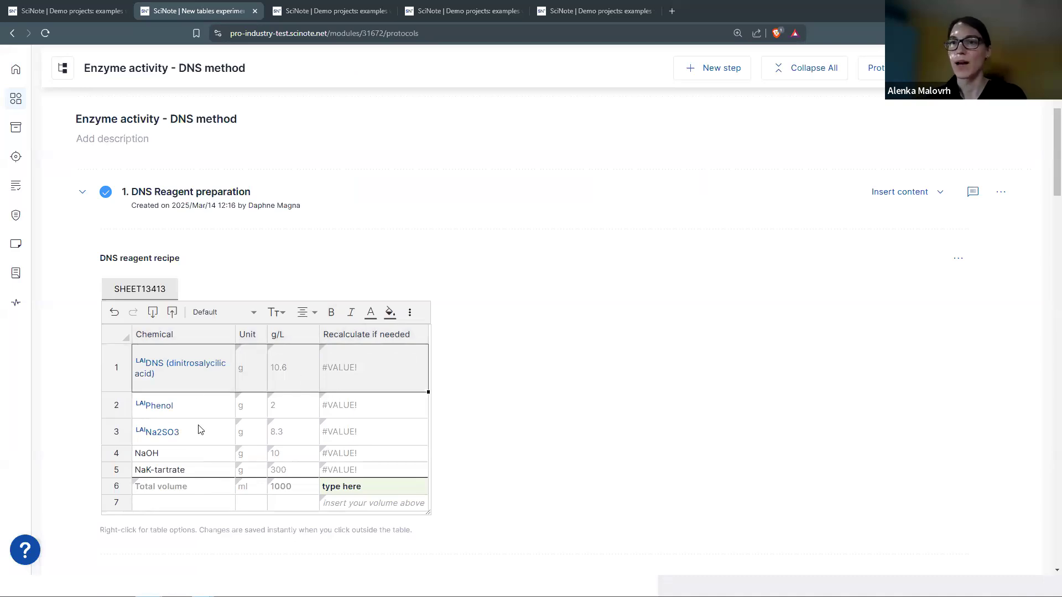
- Link row 4's NaOH cell to the NaOH inventory item with a #naoh smart annotation
click(289, 384)
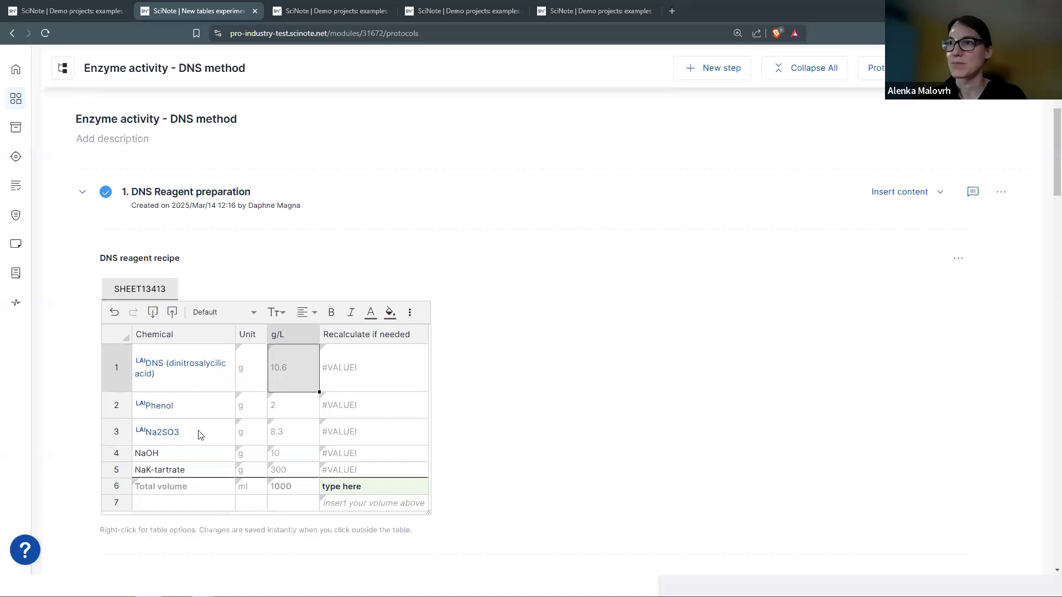
click(205, 460)
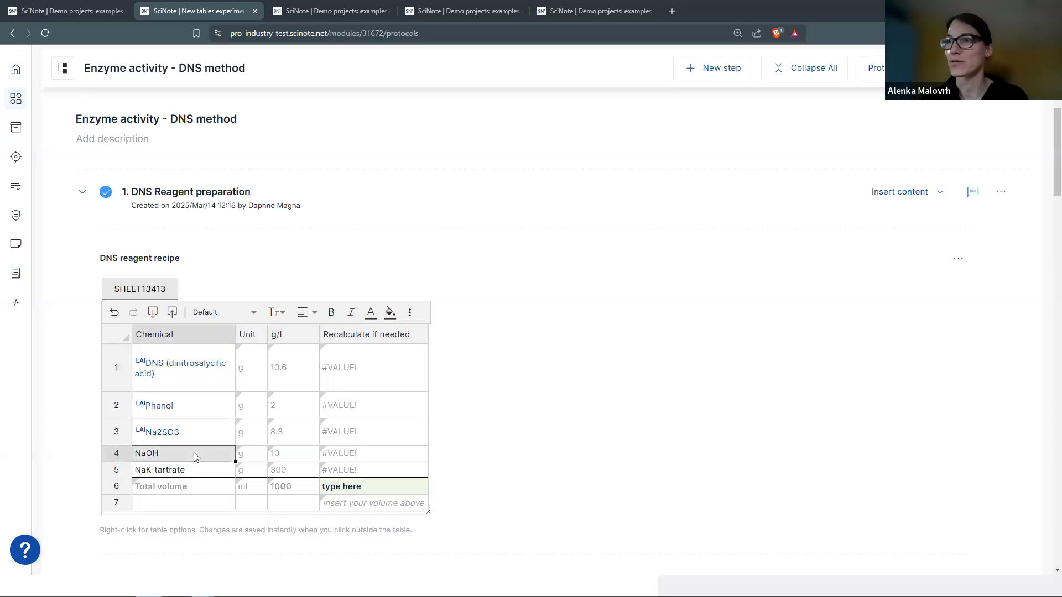
right_click(193, 452)
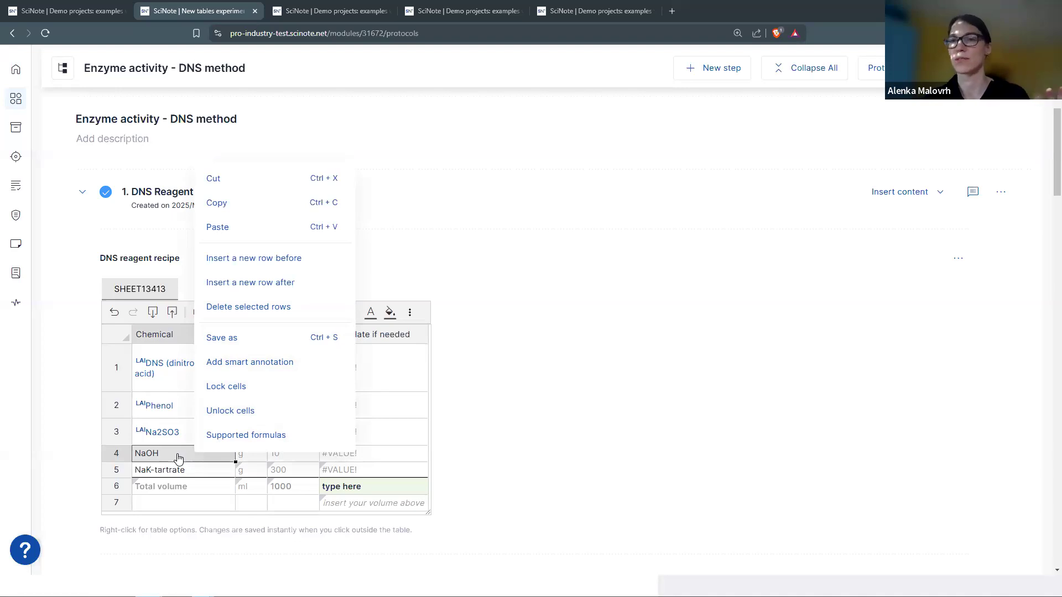
click(239, 367)
click(403, 123)
drag(404, 123, 368, 124)
key(BackSpace)
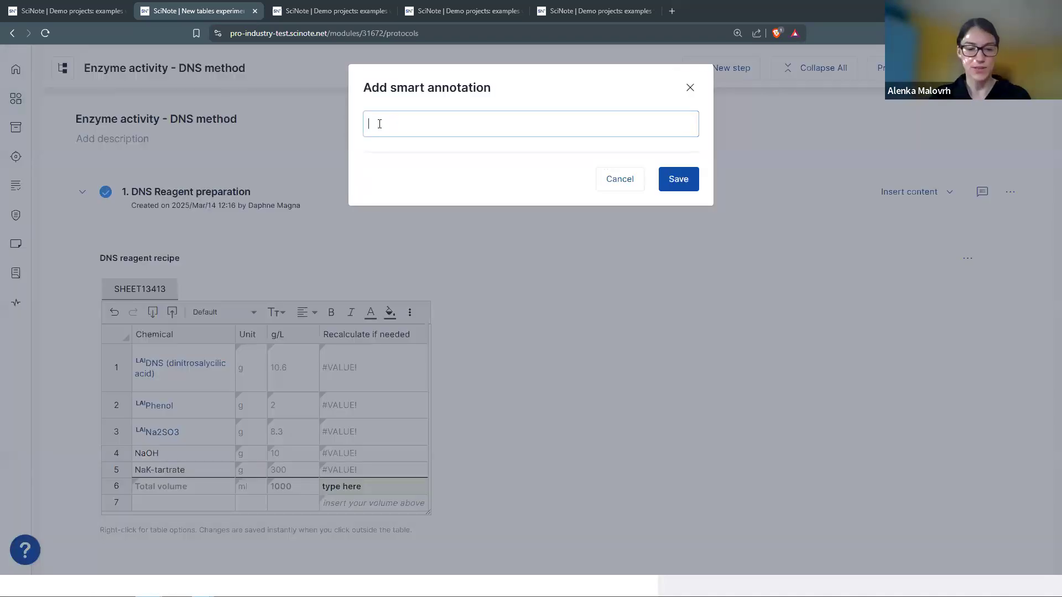
text(#)
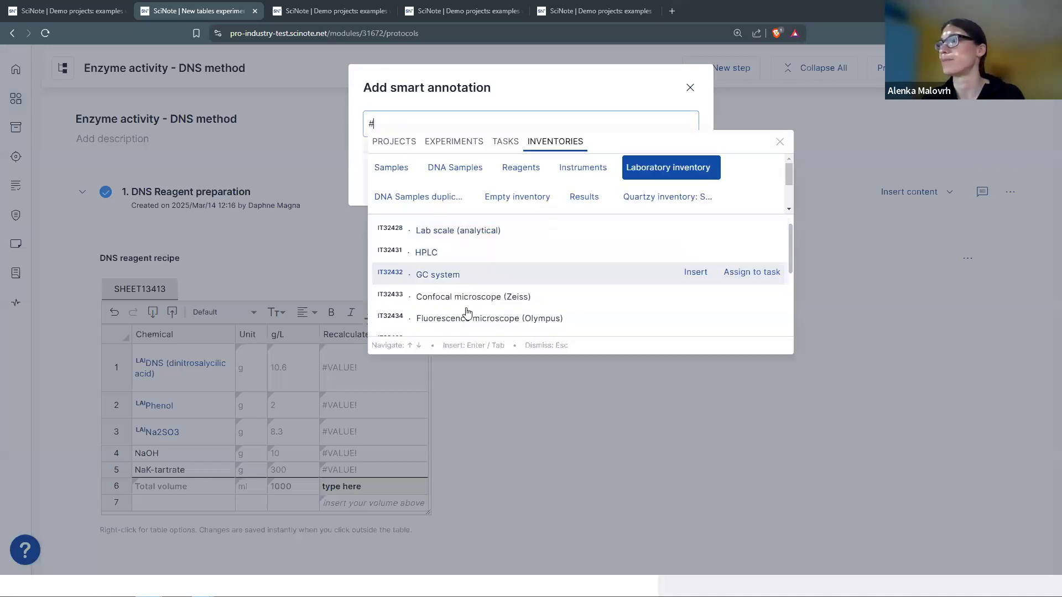
text(na)
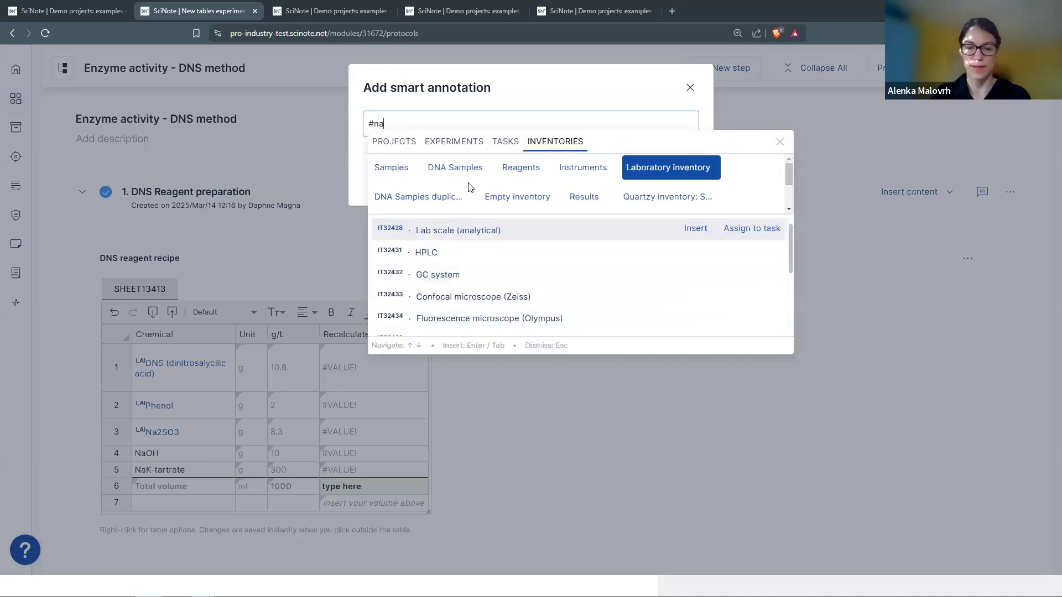
text(oh)
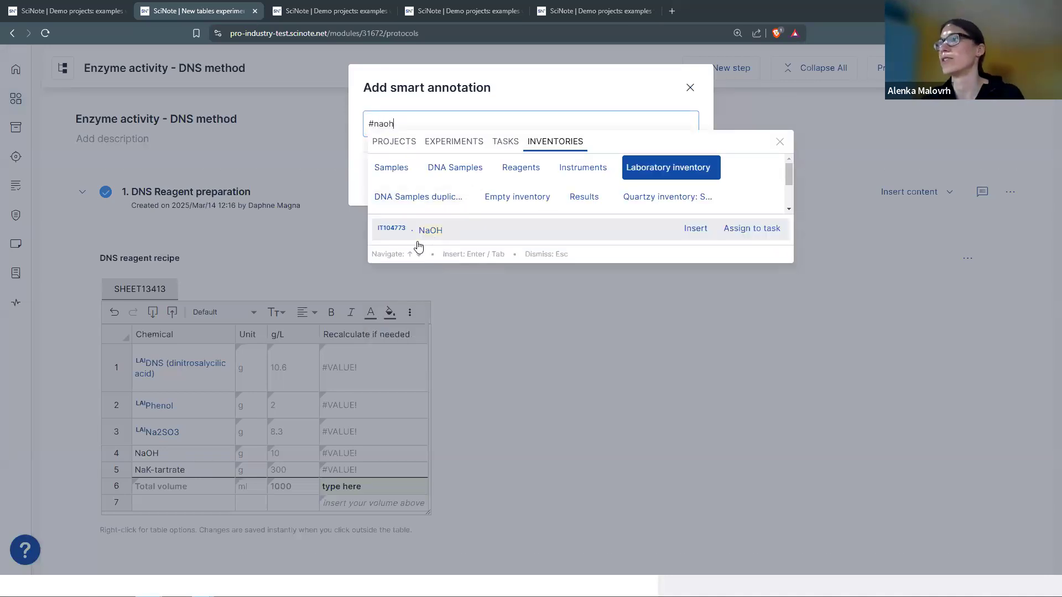
click(419, 233)
click(678, 179)
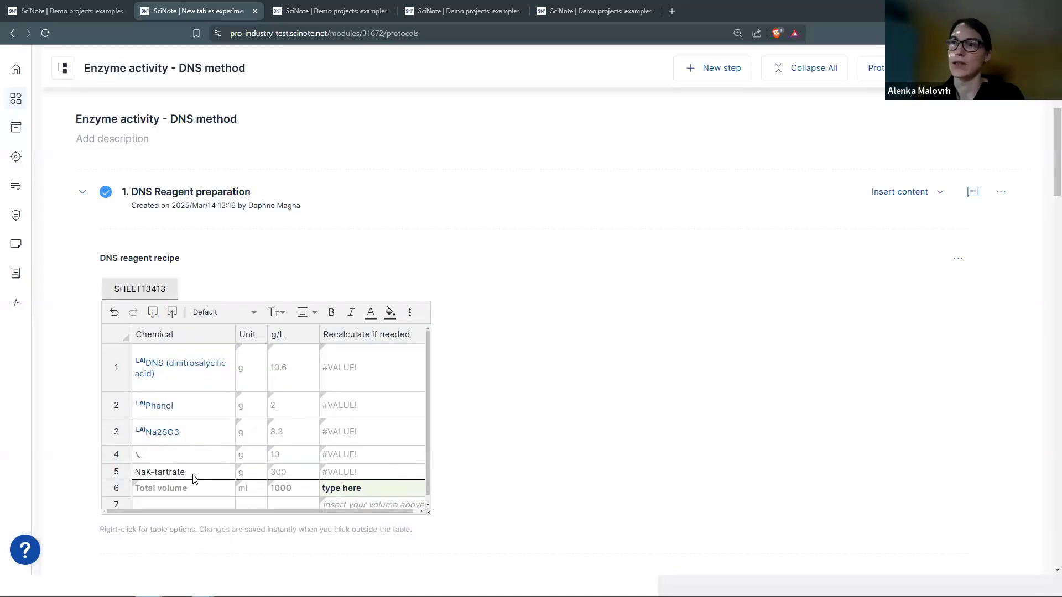
- Link row 5 to the NaK-tartrate inventory item using #nak, then view NaOH's details
click(200, 471)
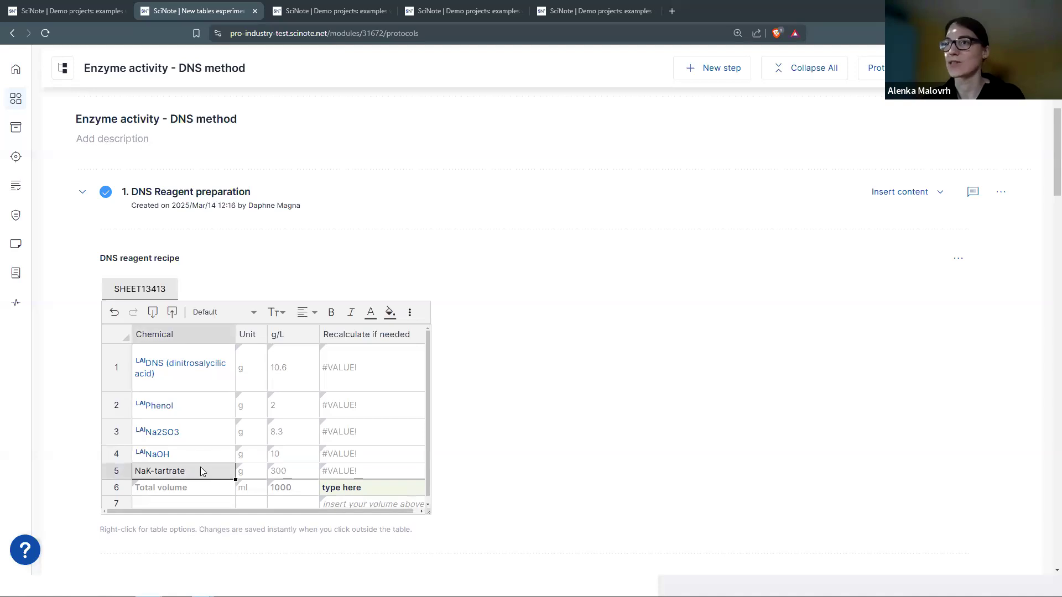
right_click(200, 471)
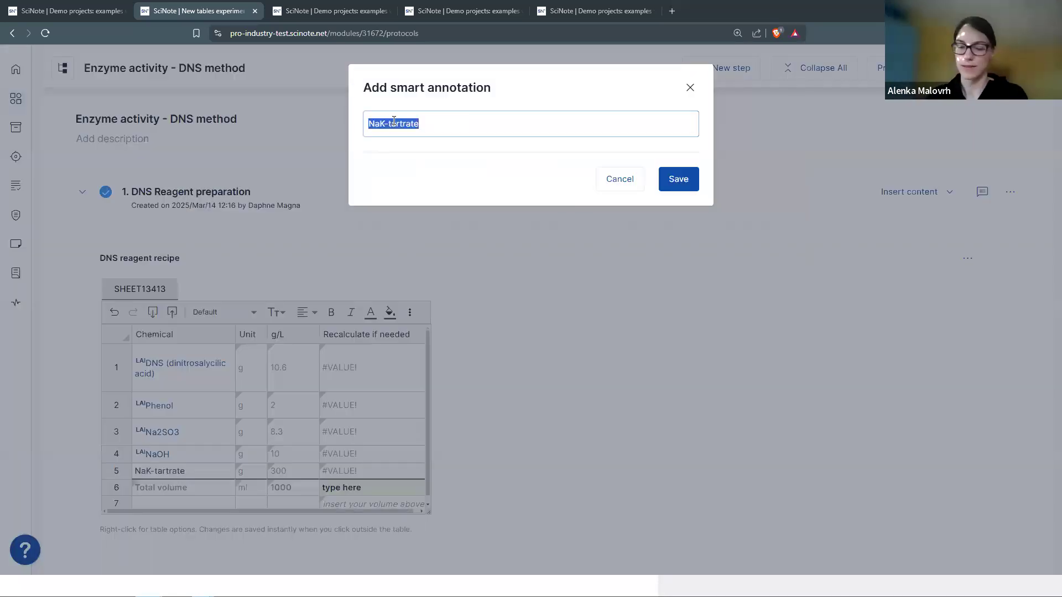
double_click(394, 122)
key(BackSpace)
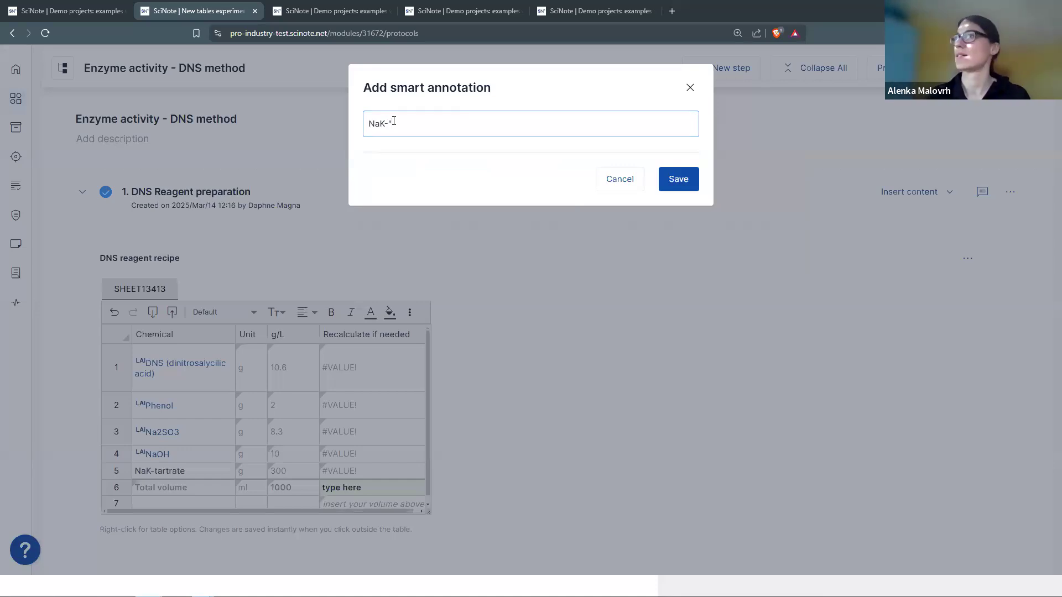
key(BackSpace)
key(BackSpace)
key(BackSpace)
key(BackSpace)
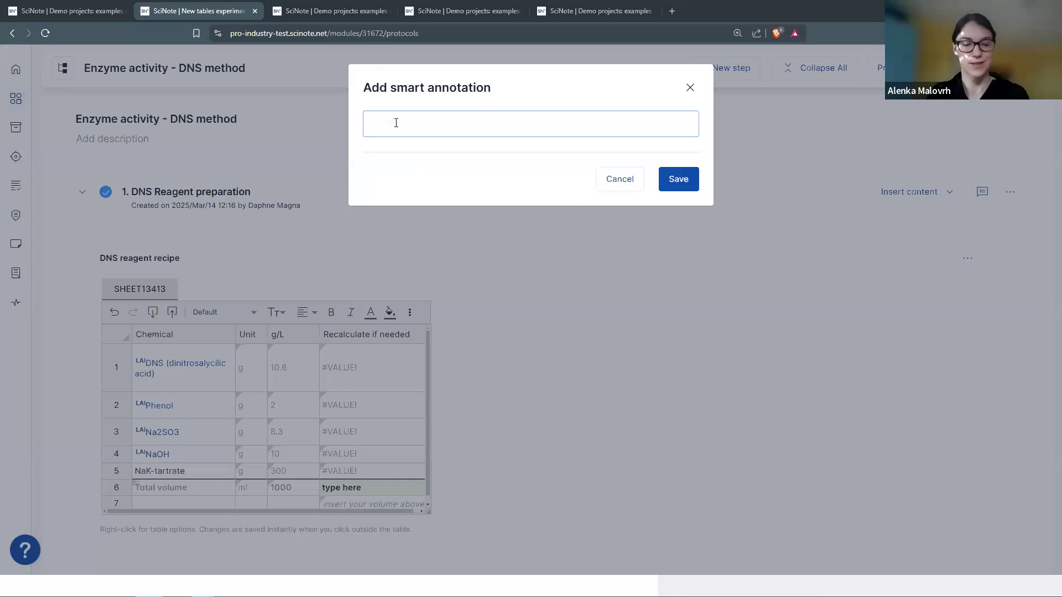
text(#nak)
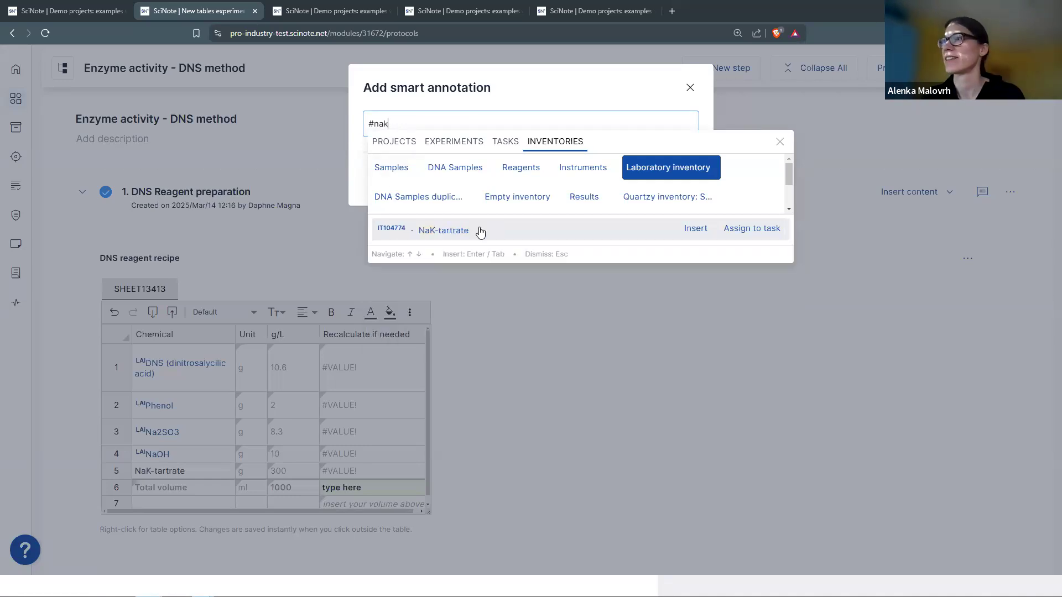
click(480, 232)
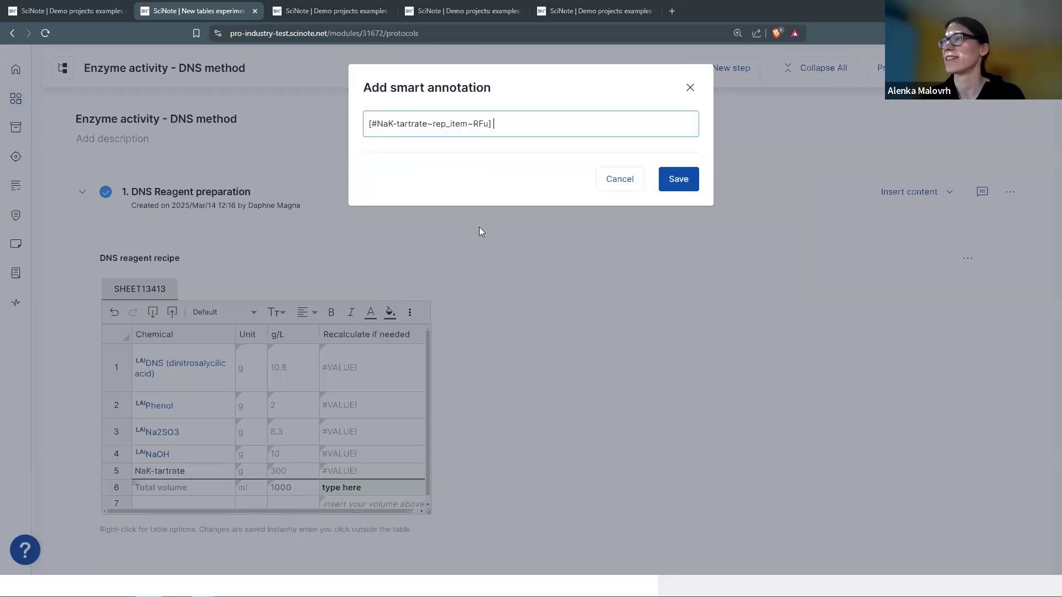
click(683, 178)
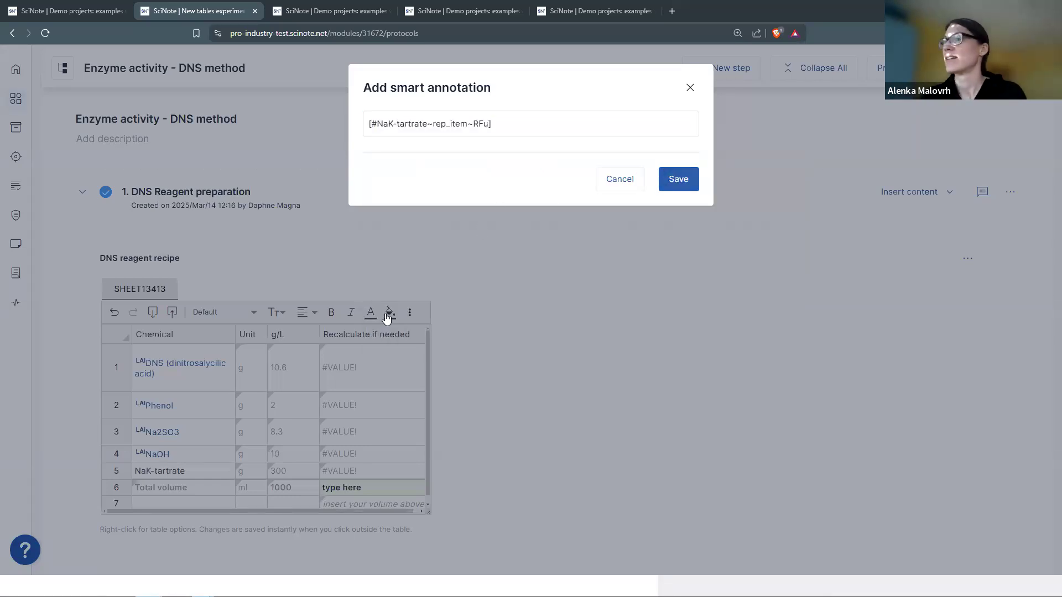
click(157, 455)
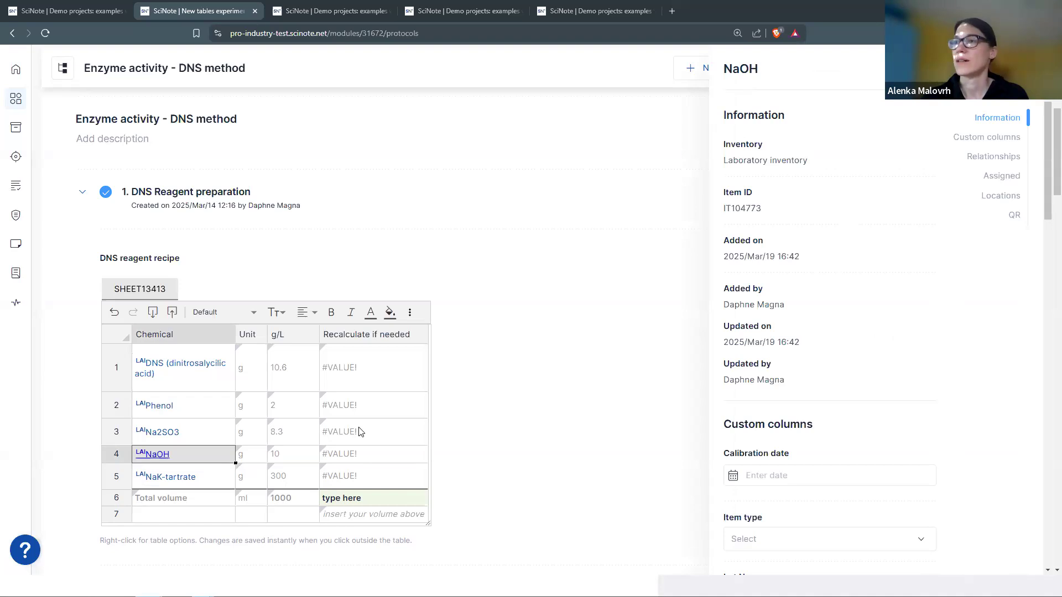
- Close the NaOH details and lock the chemical name cells in rows 1–5
key(Escape)
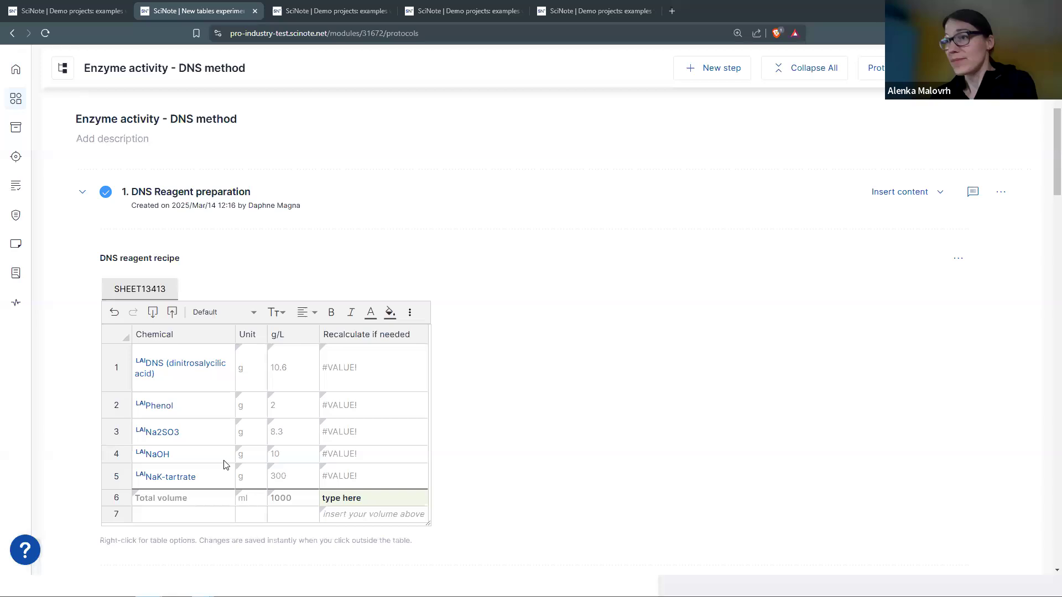
drag(260, 365, 383, 439)
drag(385, 485, 384, 486)
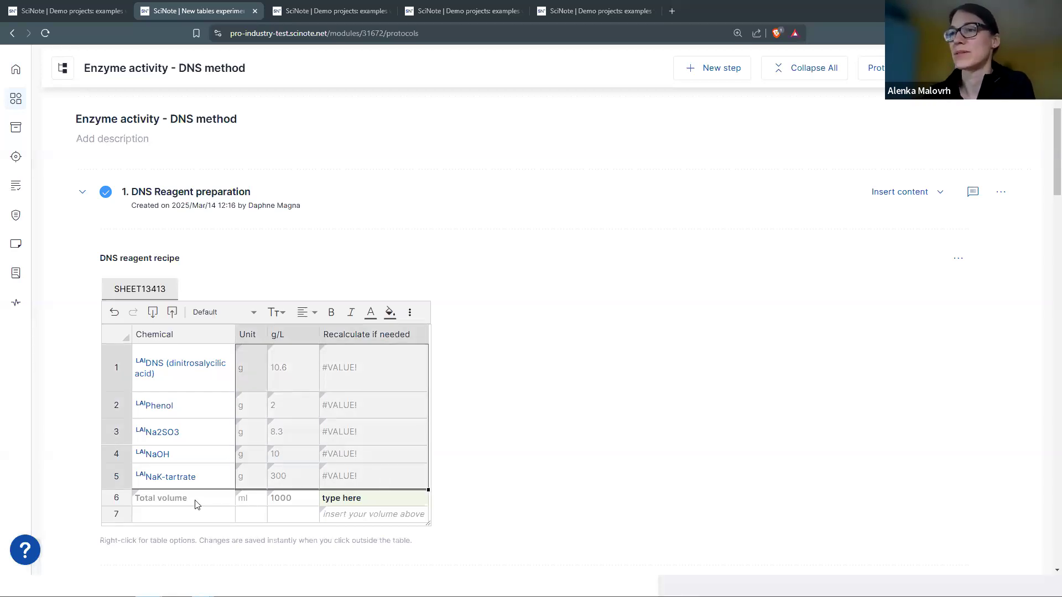
click(257, 365)
drag(205, 360, 196, 493)
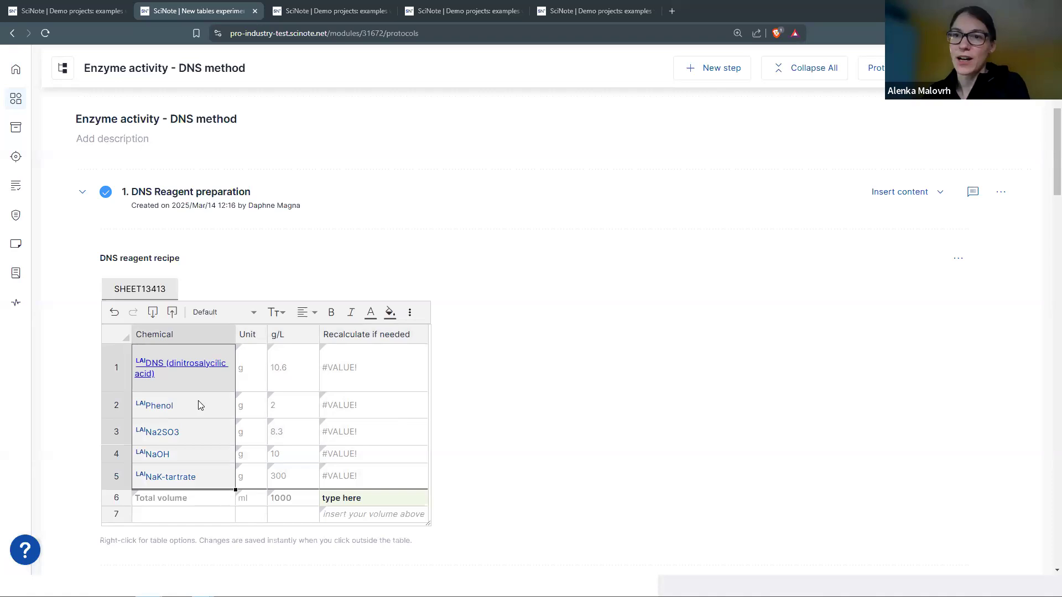
right_click(204, 376)
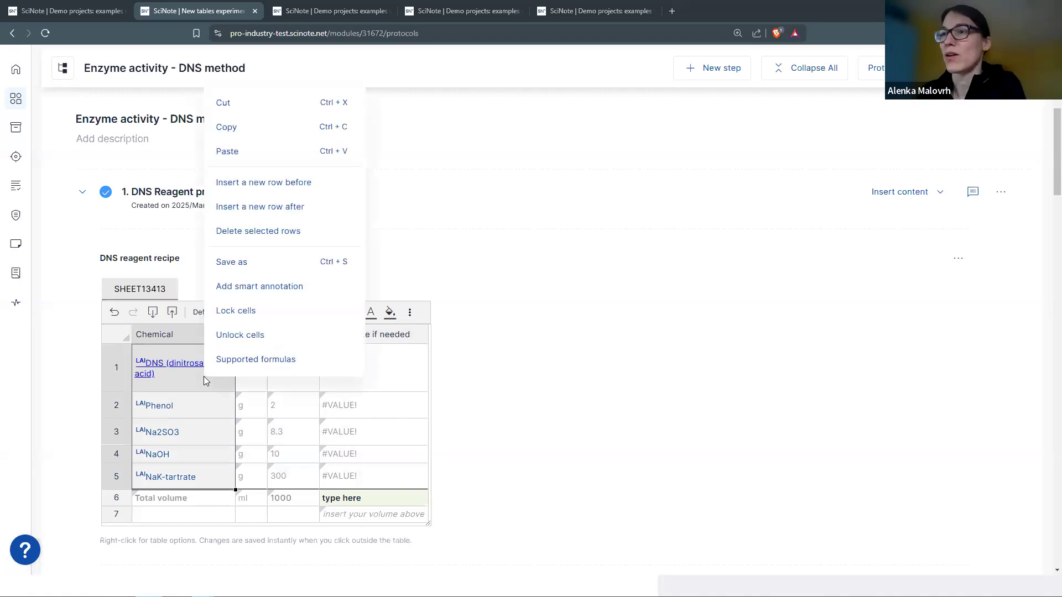
click(286, 314)
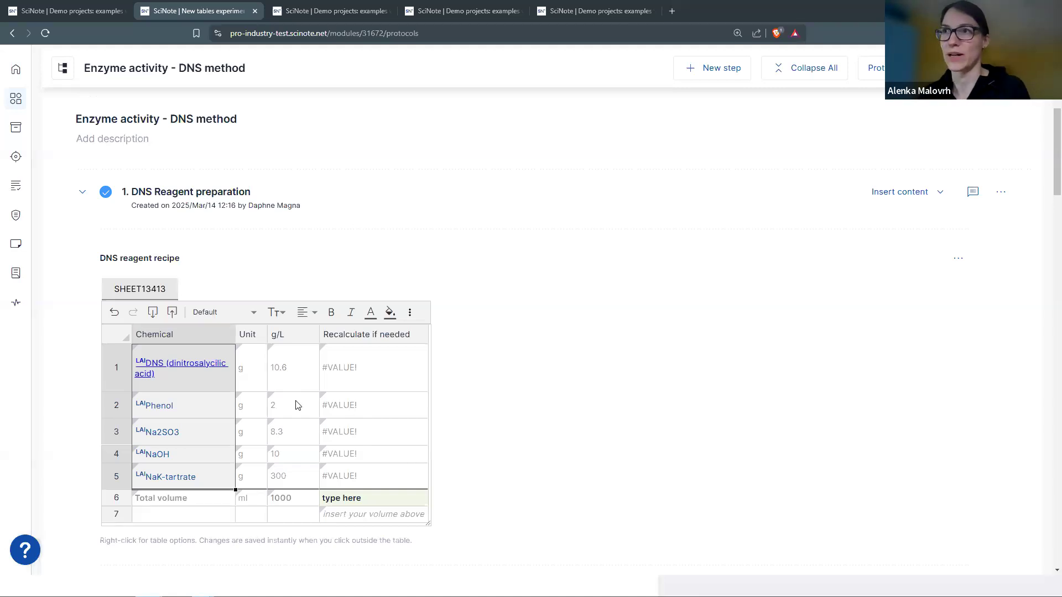
click(369, 501)
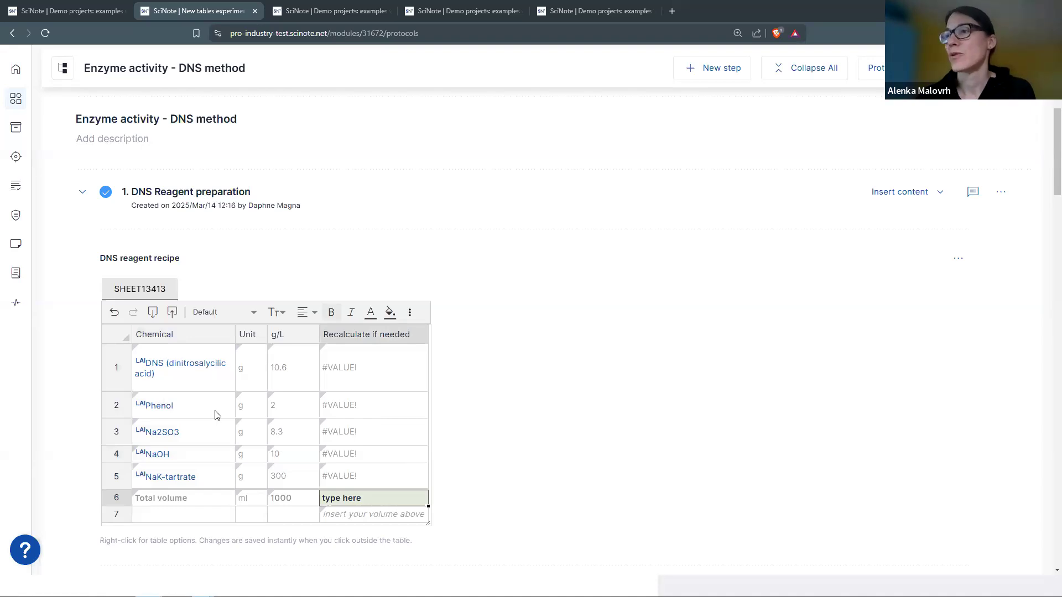
- Enter a total volume of 1250, rescaling amounts to 13.25, 2.5, 10.375, 12.5 and 375
double_click(386, 490)
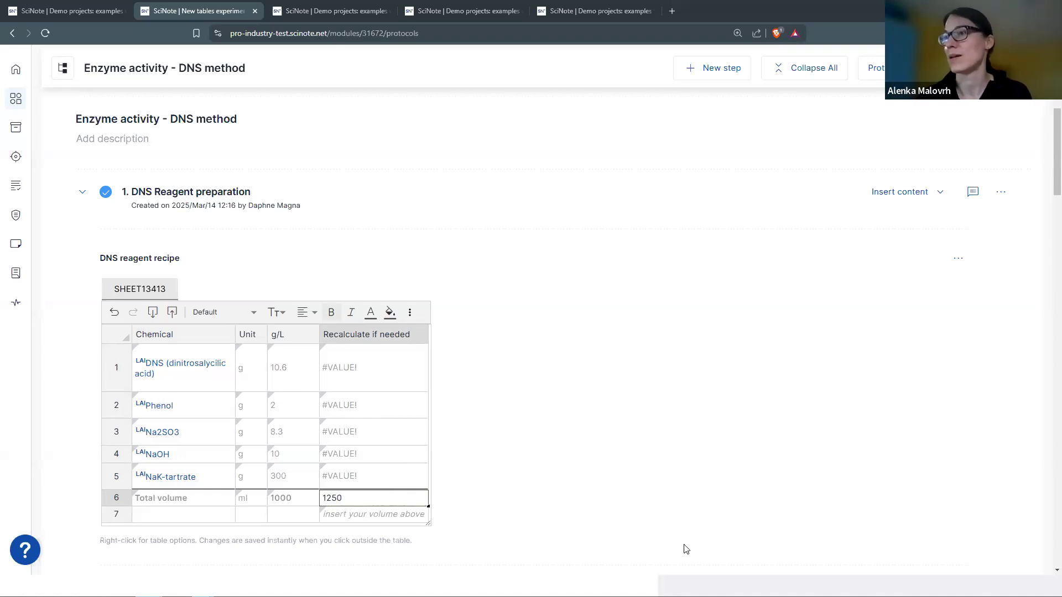
key(Return)
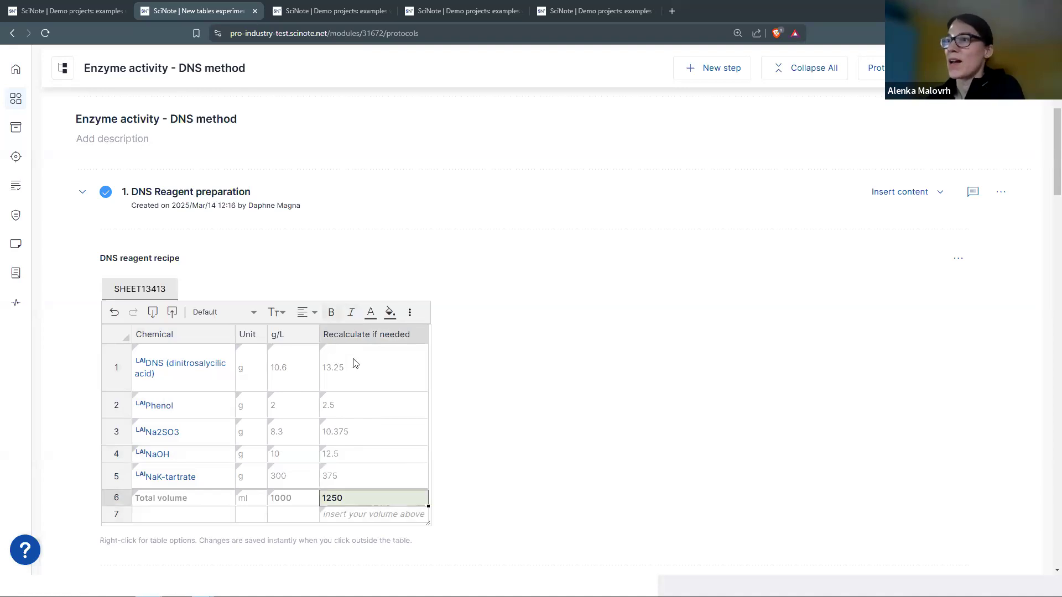
click(379, 371)
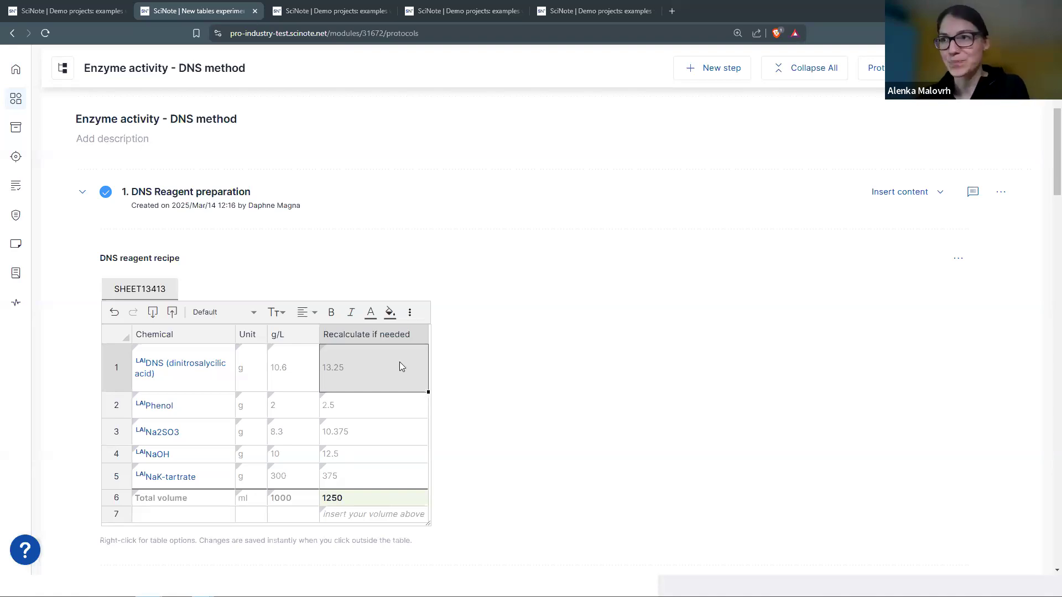
- Export the recipe table to Downloads as 'DNS reagent recipe (3).xlsx'
click(152, 316)
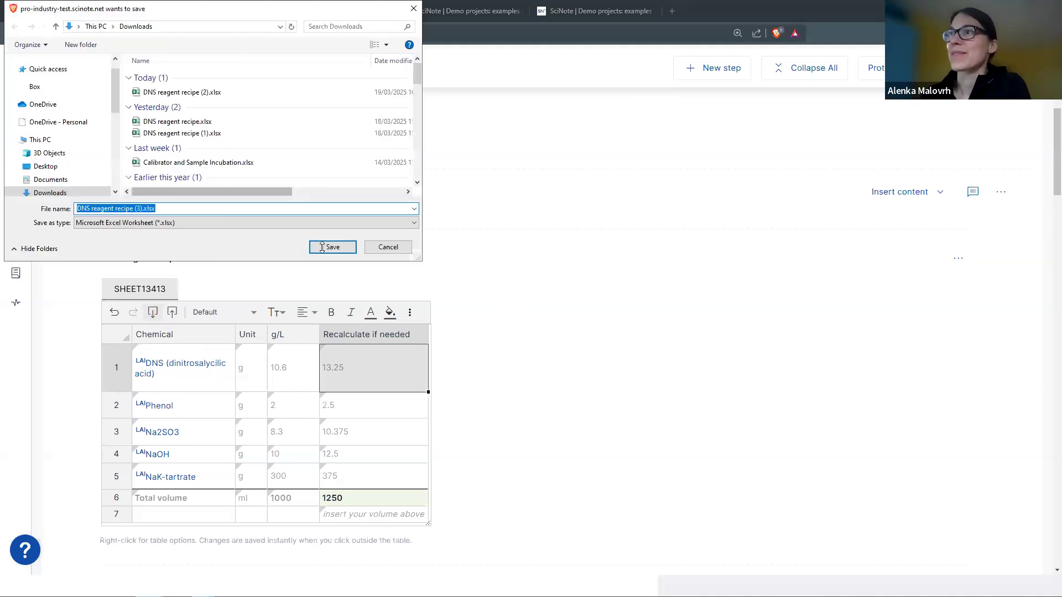
click(333, 247)
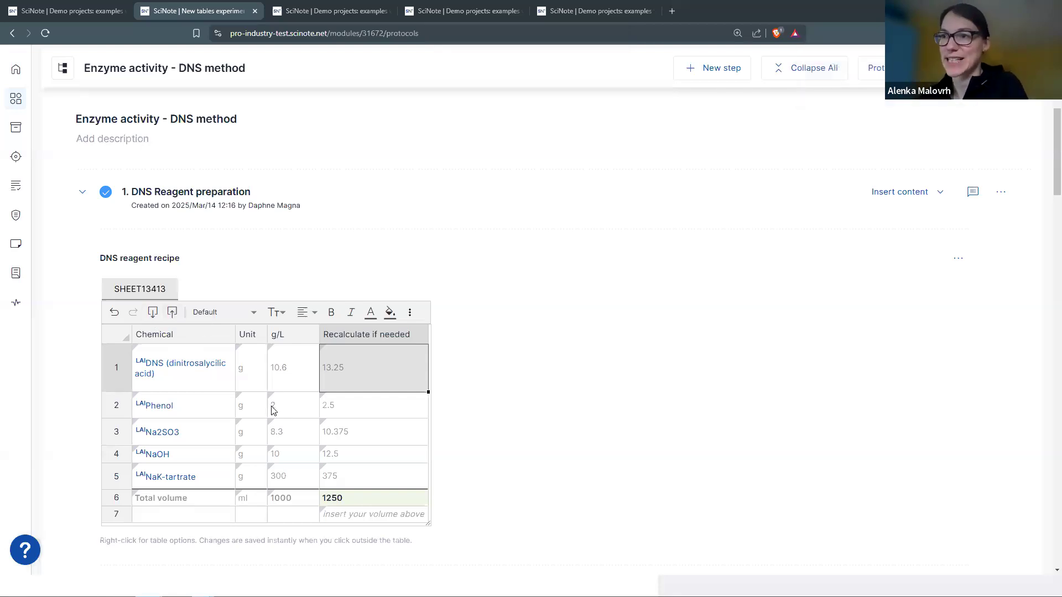
scroll(271, 398, down, 5)
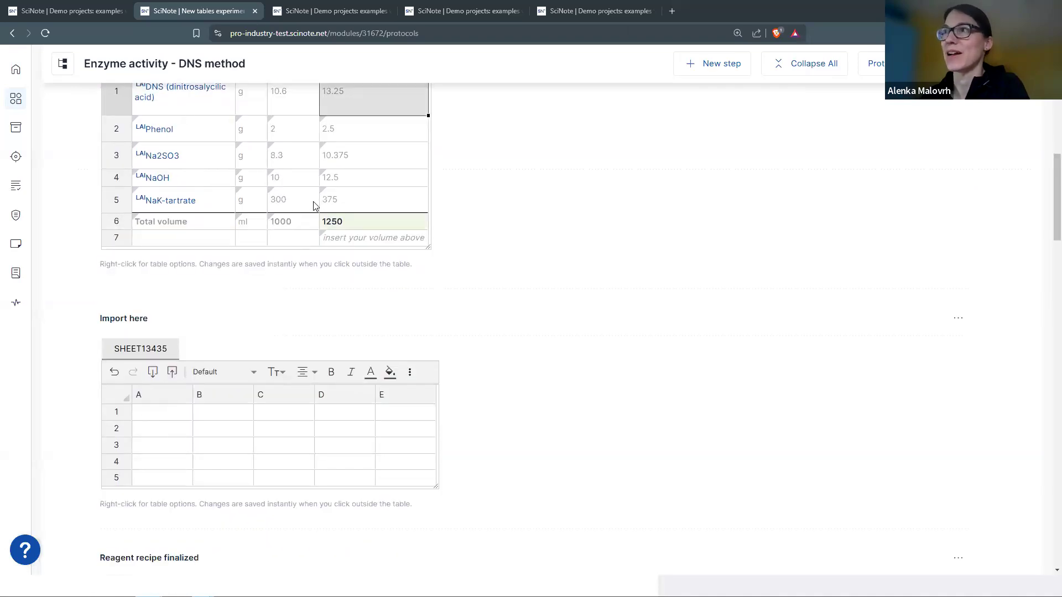
scroll(249, 183, up, 1)
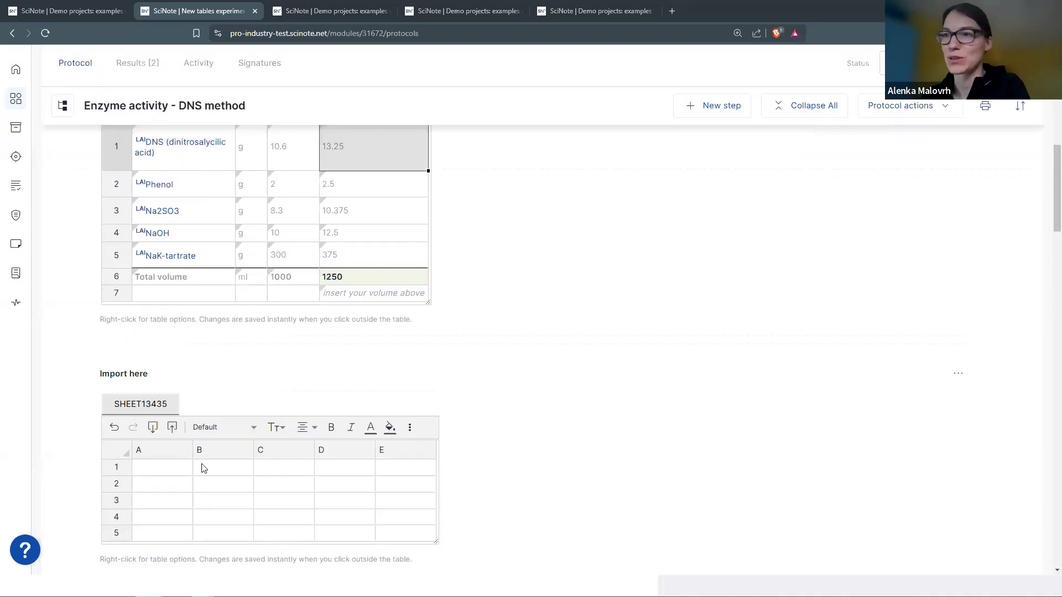
- Import 'DNS reagent recipe (3).xlsx' from Downloads into the empty Import here table
click(174, 429)
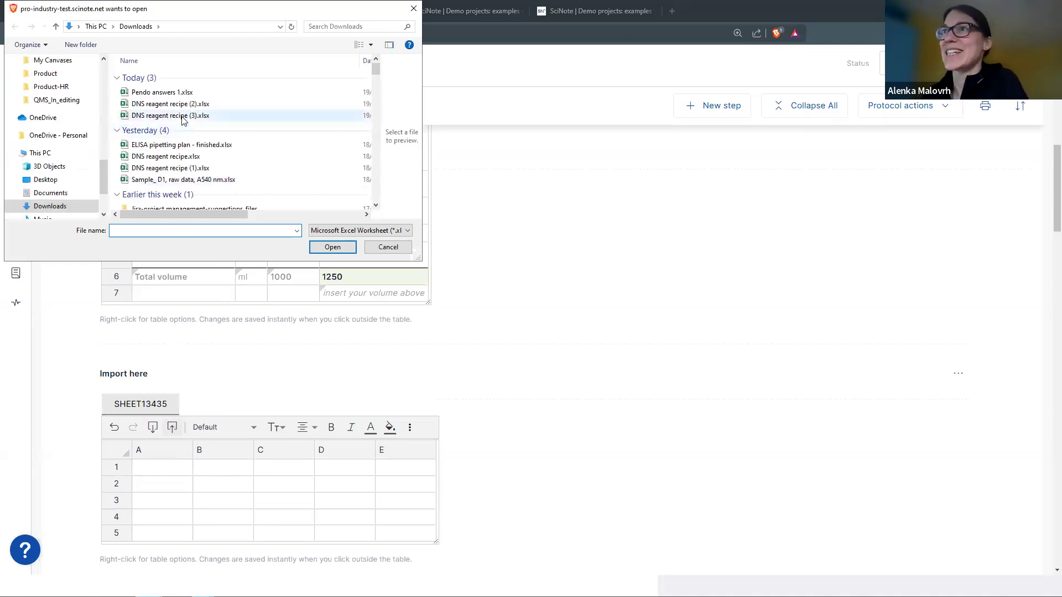
click(332, 248)
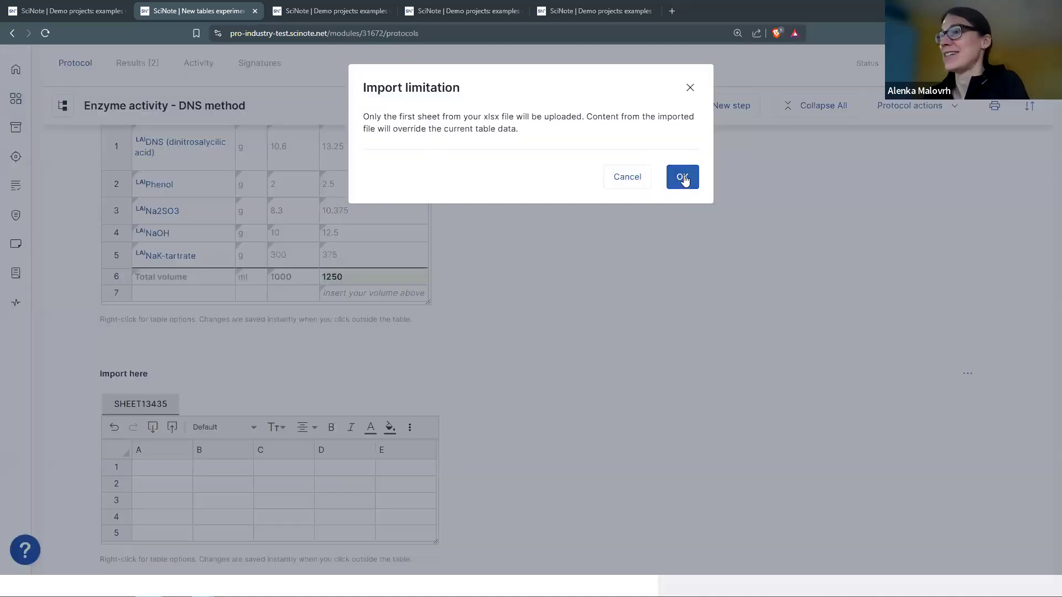
key(Return)
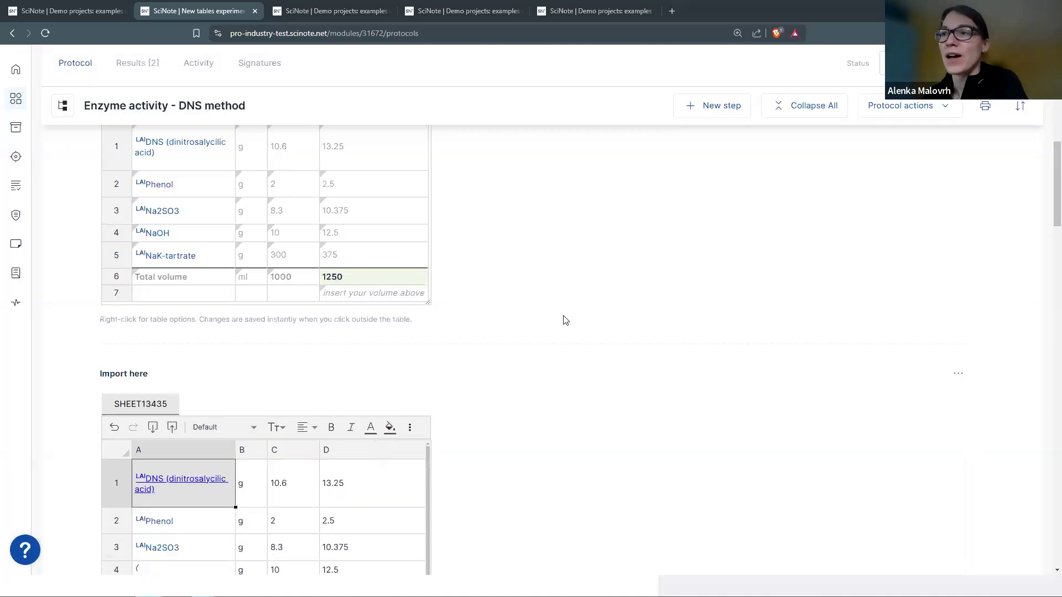
scroll(562, 318, down, 1)
scroll(565, 317, down, 1)
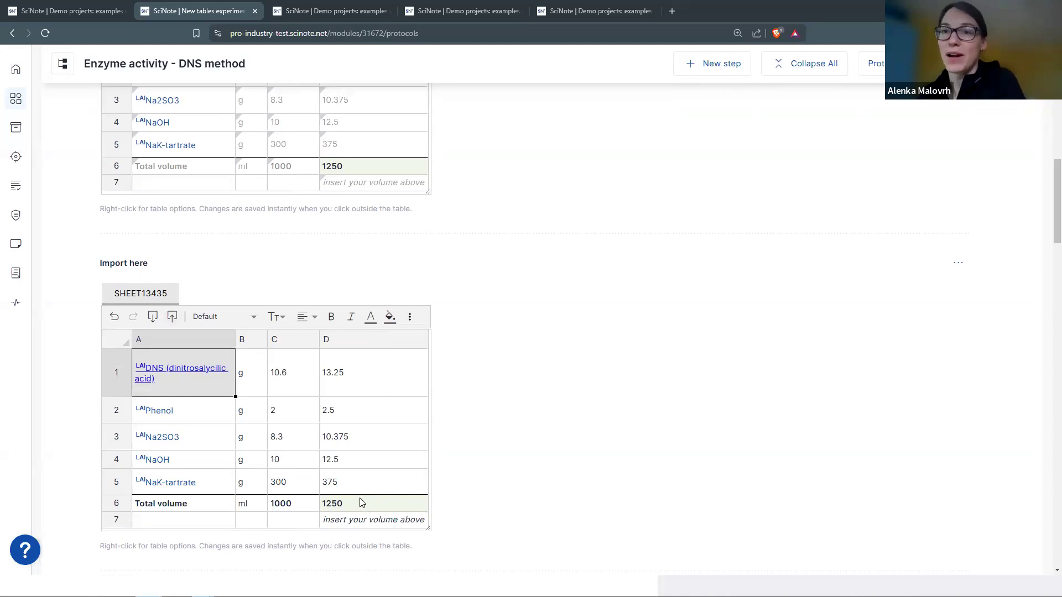
click(378, 416)
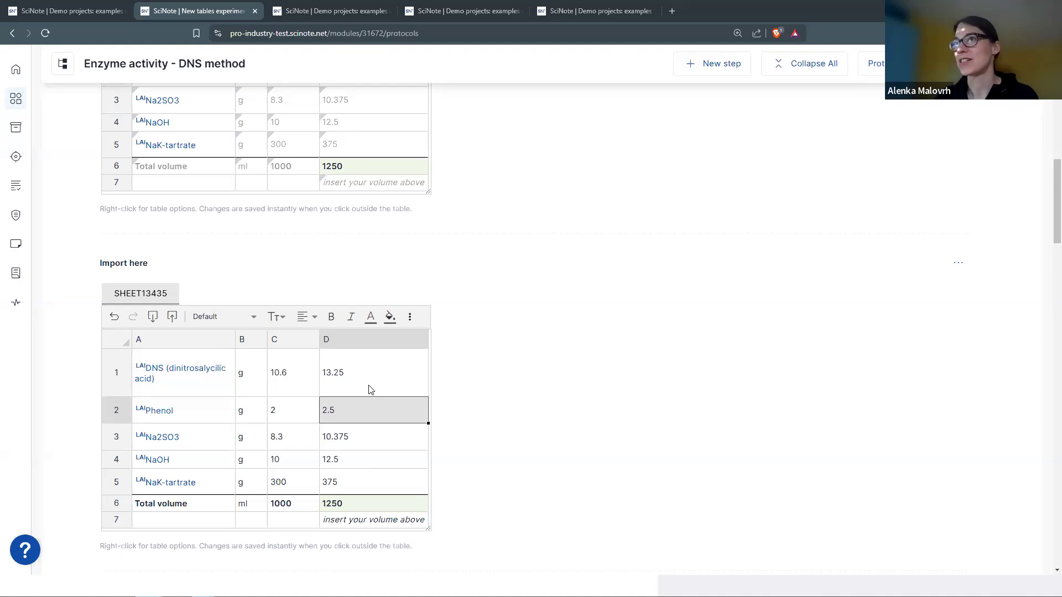
scroll(368, 385, up, 5)
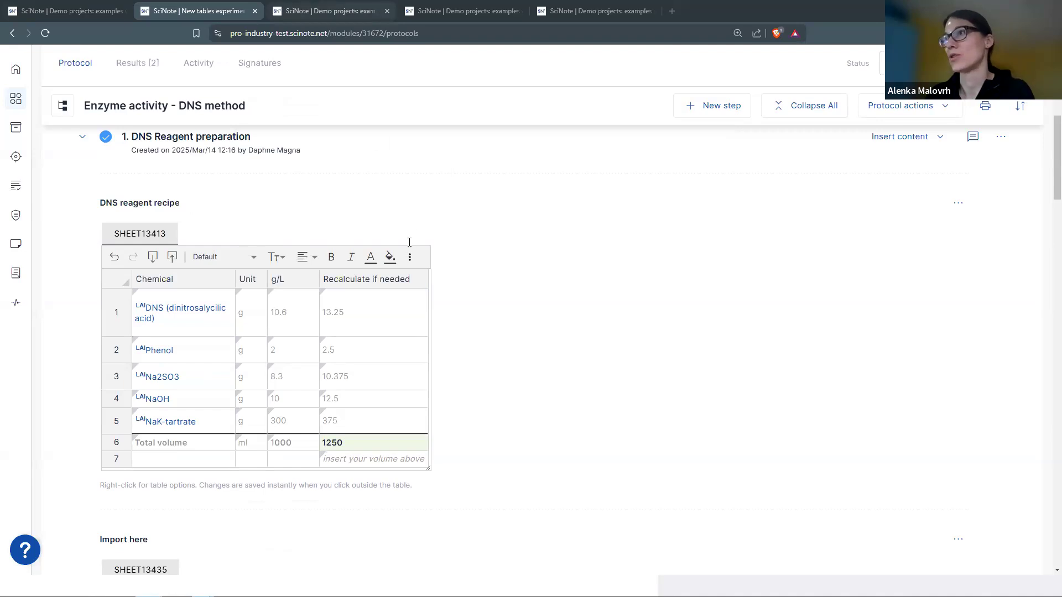
key(ctrl+Tab)
- Scroll the ELISA - H. pylori protocol down to its pipetting plan table
scroll(409, 246, up, 3)
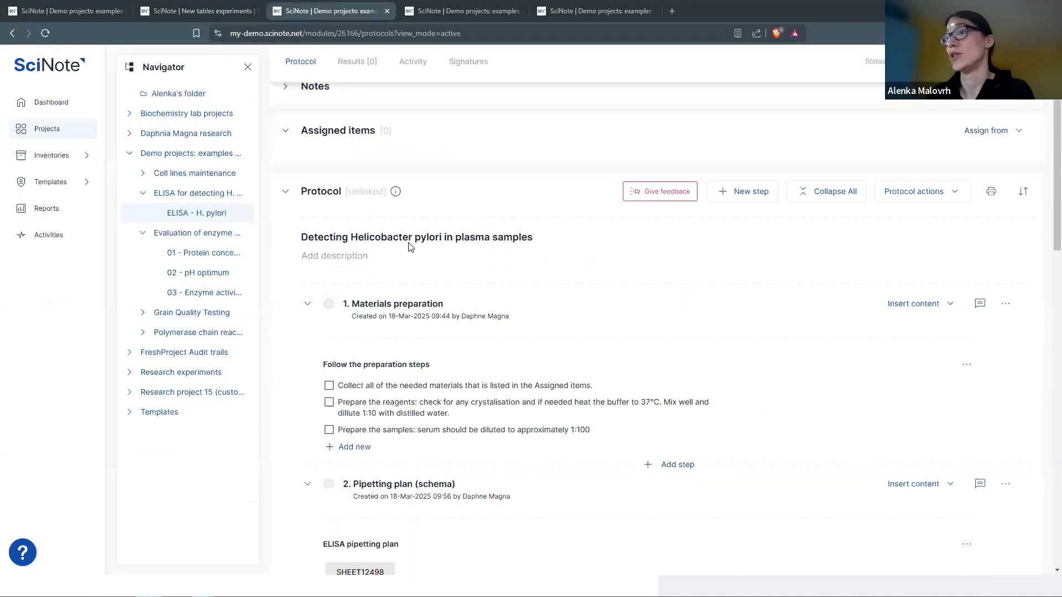
scroll(409, 245, down, 5)
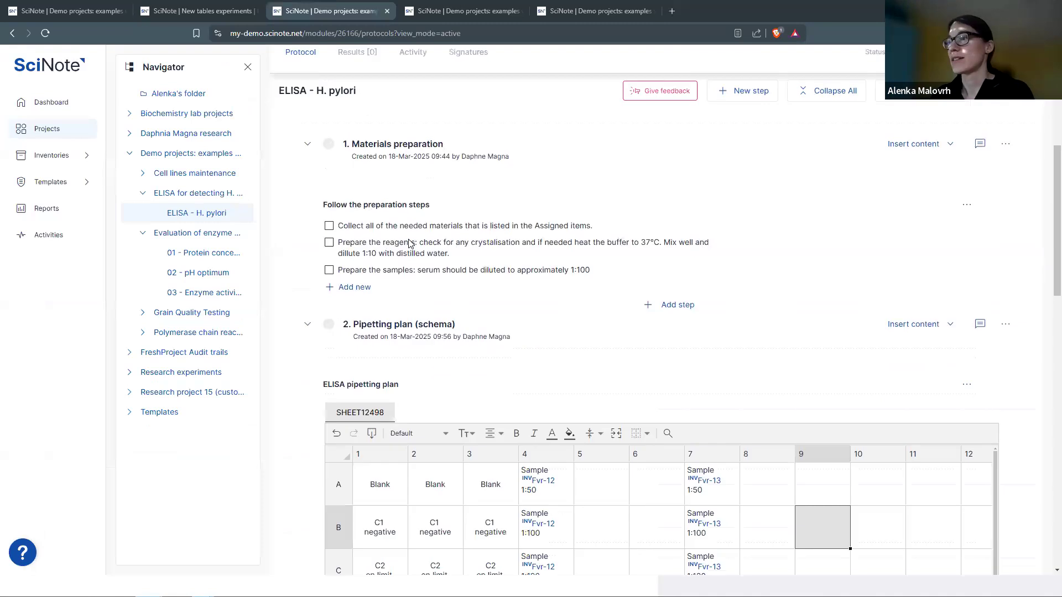
scroll(415, 244, up, 7)
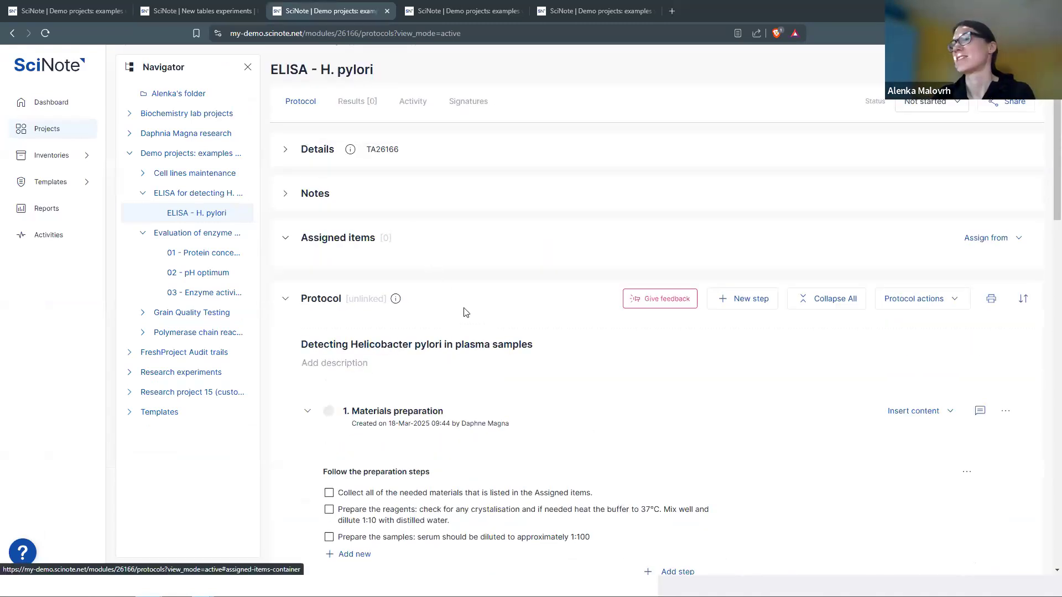
scroll(463, 311, down, 6)
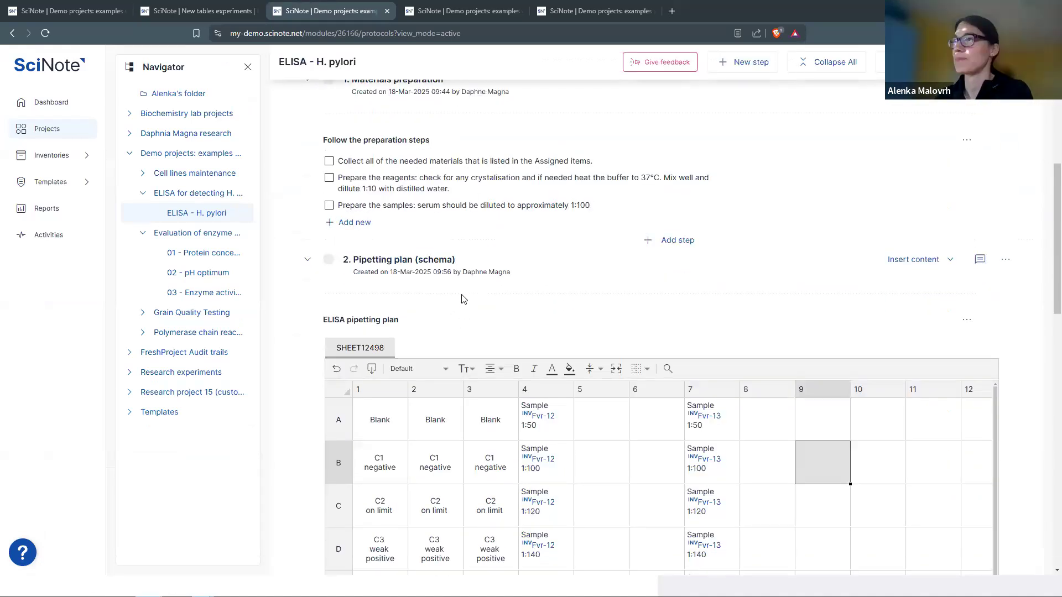
scroll(1046, 214, down, 1)
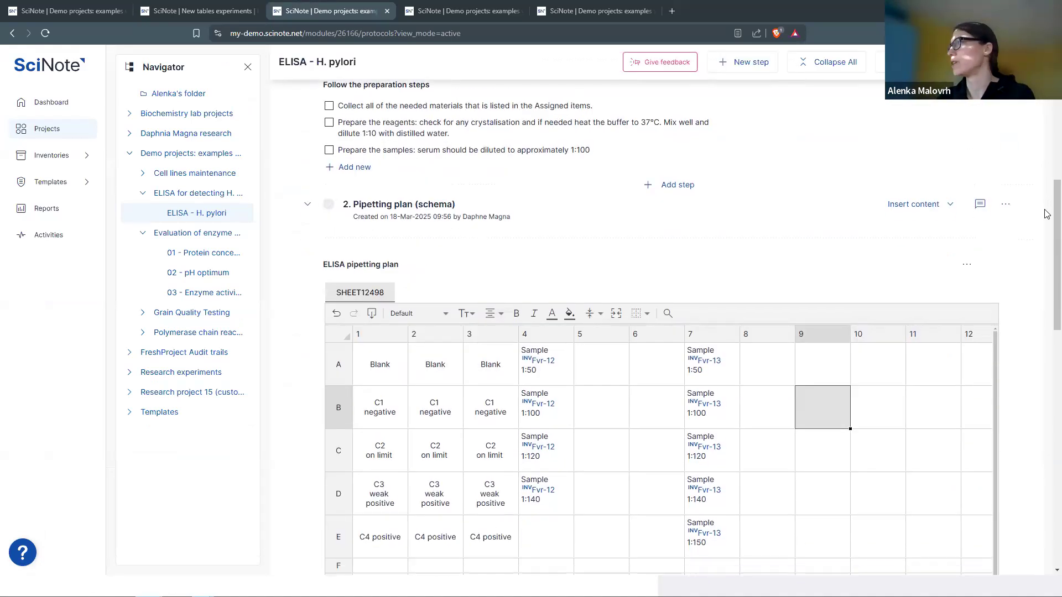
scroll(984, 148, down, 2)
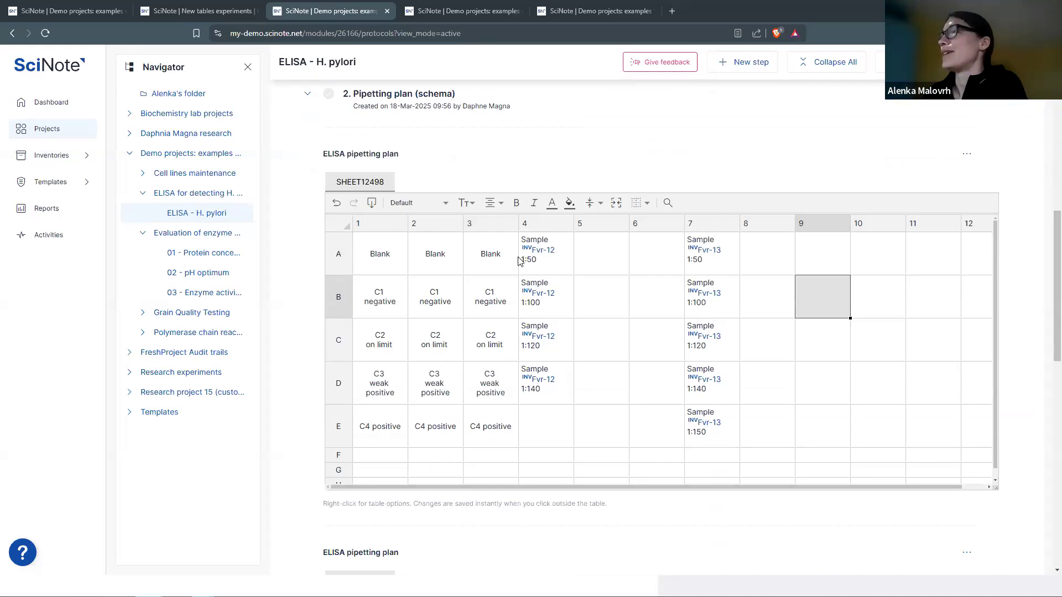
- Step through the Blank and control wells, then fill the C1 negative wells light pink
click(403, 265)
key(Tab)
key(Tab)
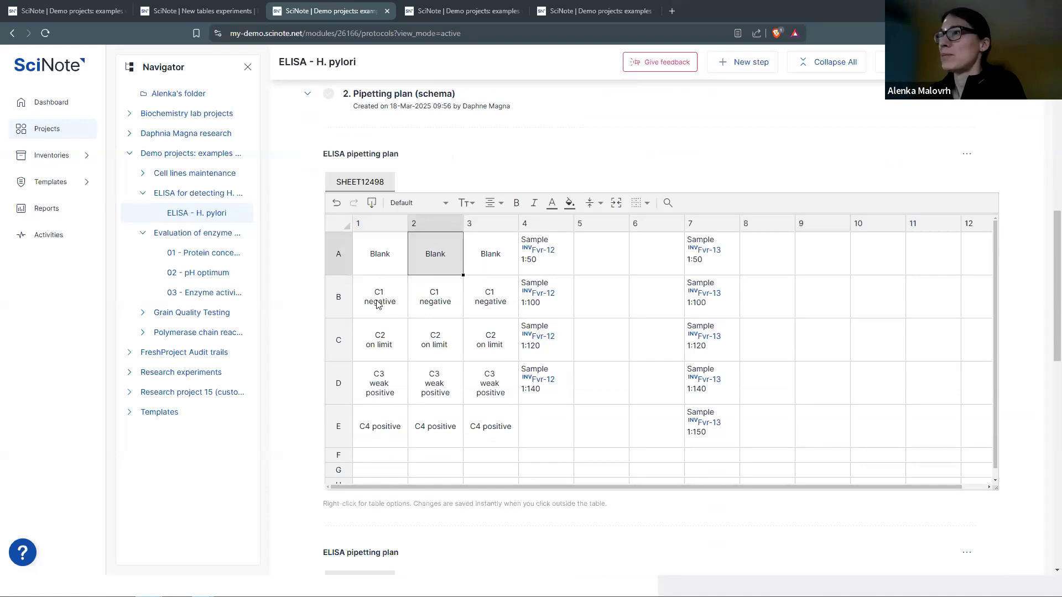
key(Return)
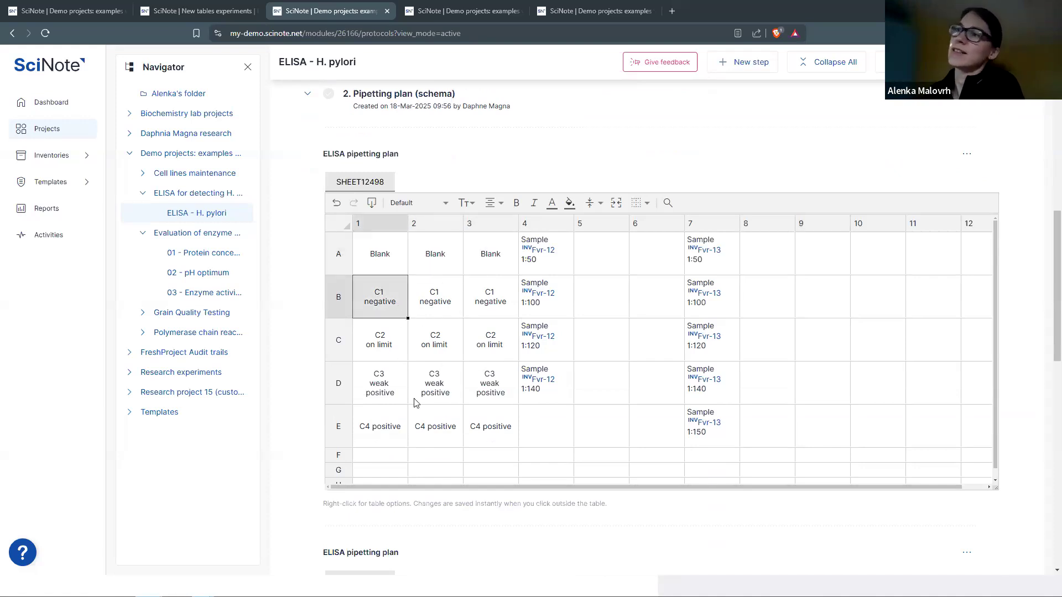
key(Return)
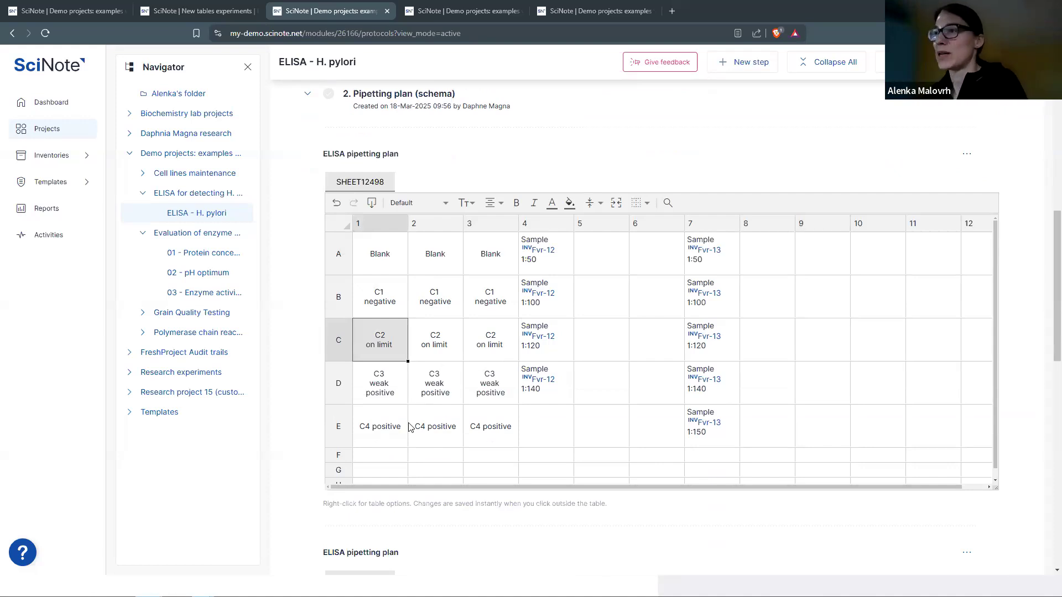
key(Return)
key(Return)
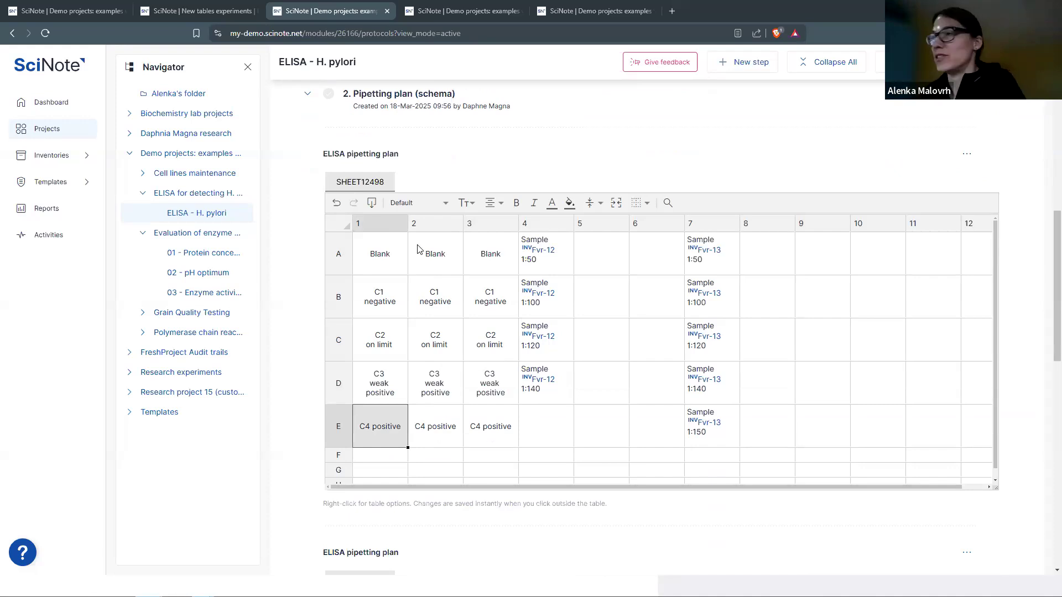
drag(384, 265, 479, 269)
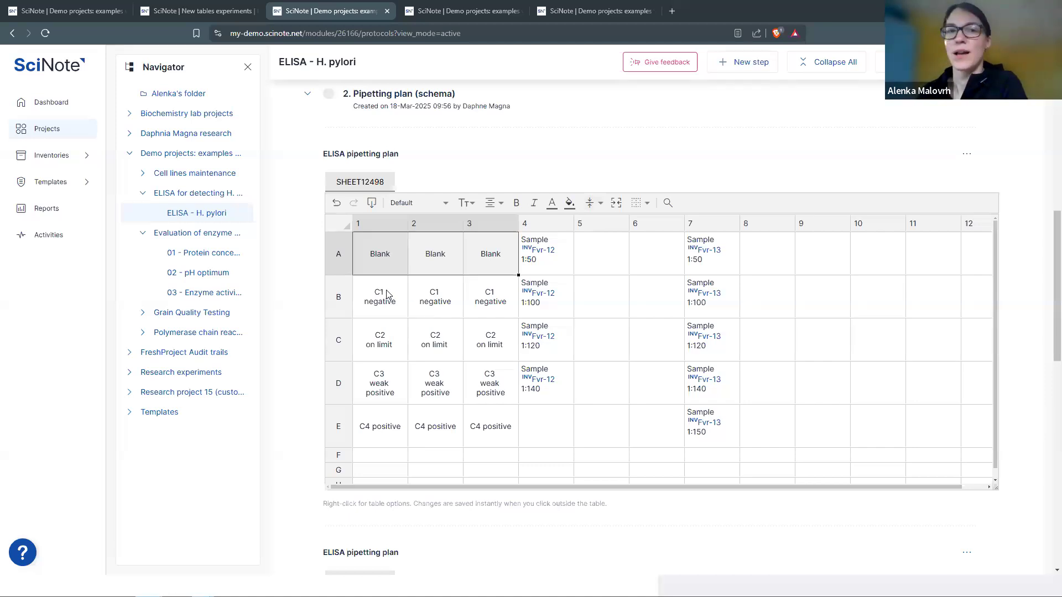
drag(380, 297, 487, 299)
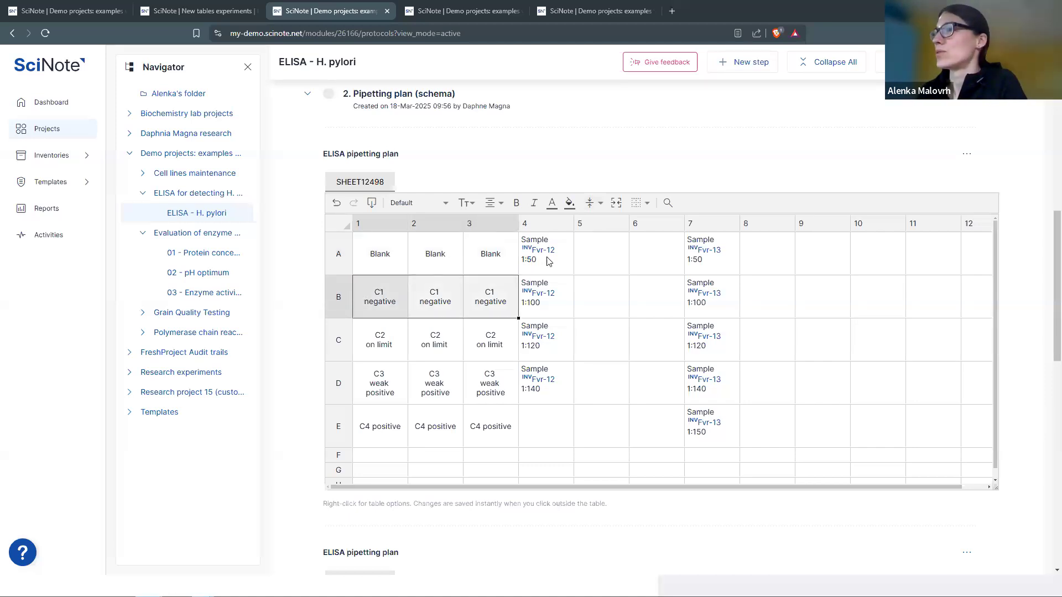
click(571, 204)
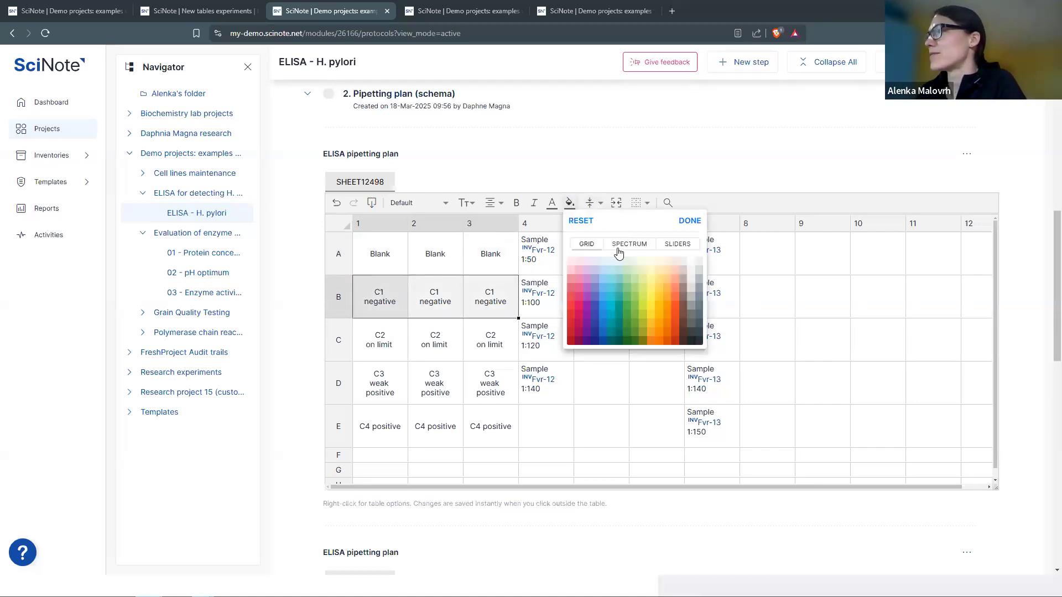
click(656, 287)
- Fill C2 on limit light yellow, C3 weak positive light green and C4 positive green
drag(383, 339, 492, 331)
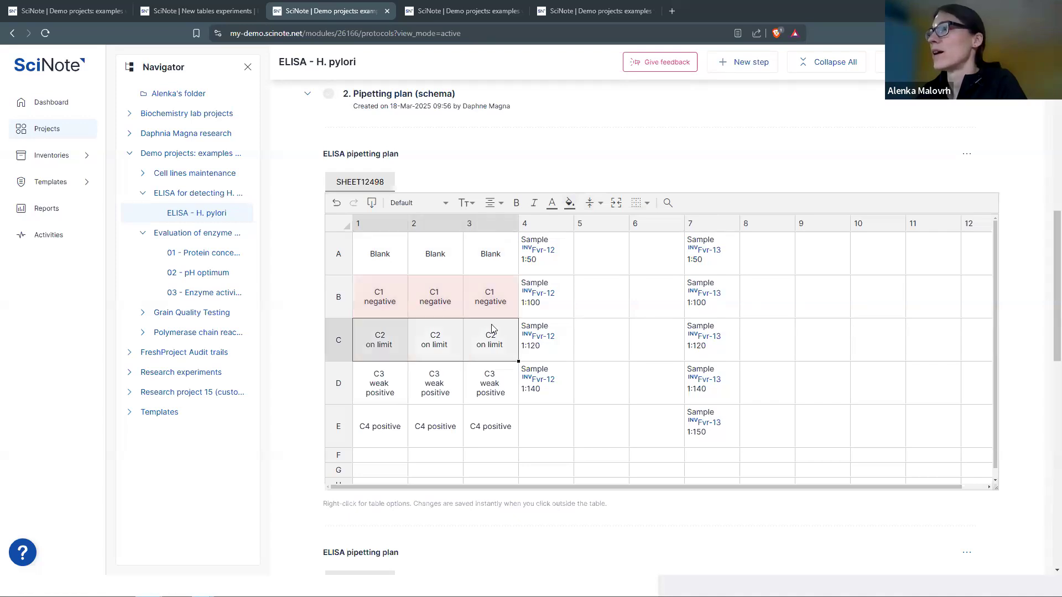
click(570, 202)
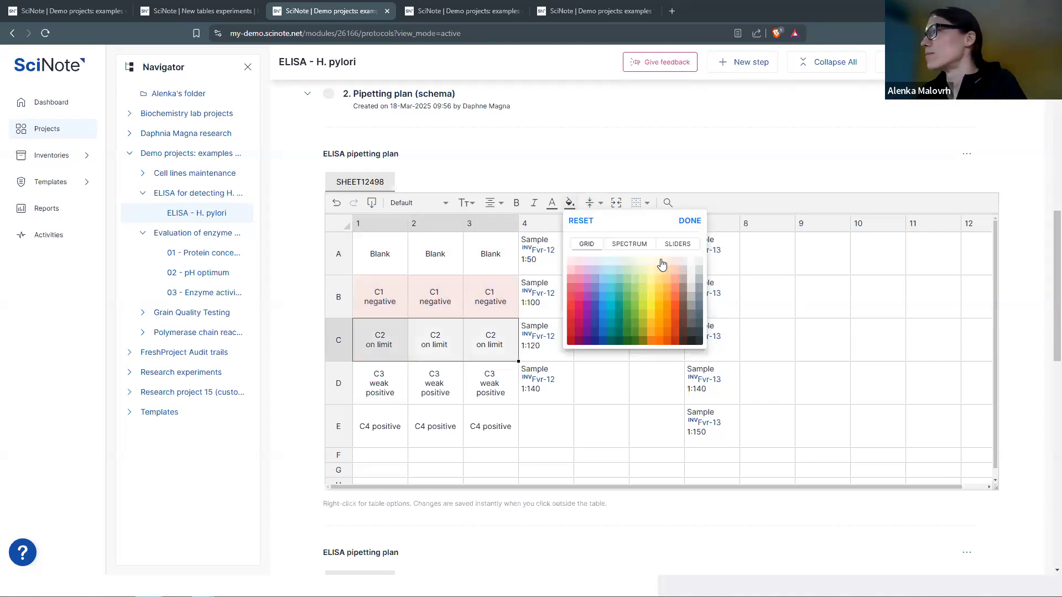
click(661, 265)
drag(390, 386, 491, 385)
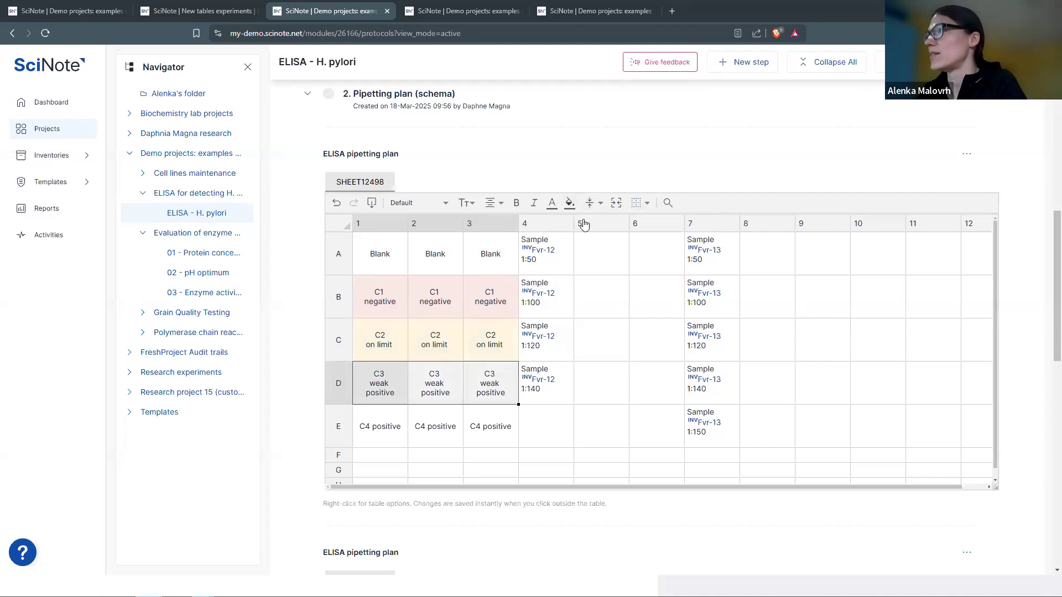
click(570, 202)
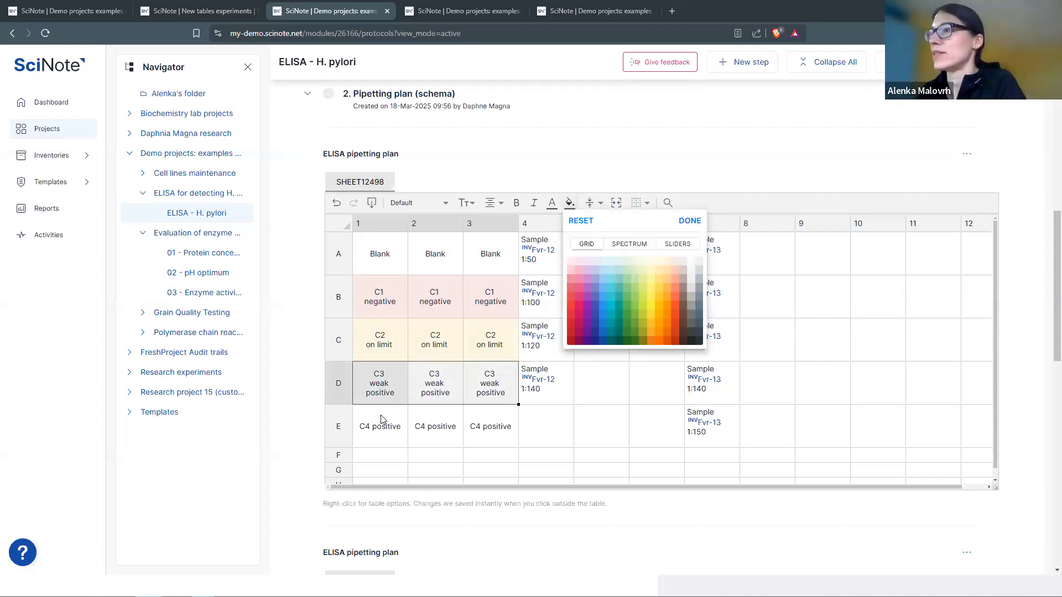
drag(381, 419, 479, 418)
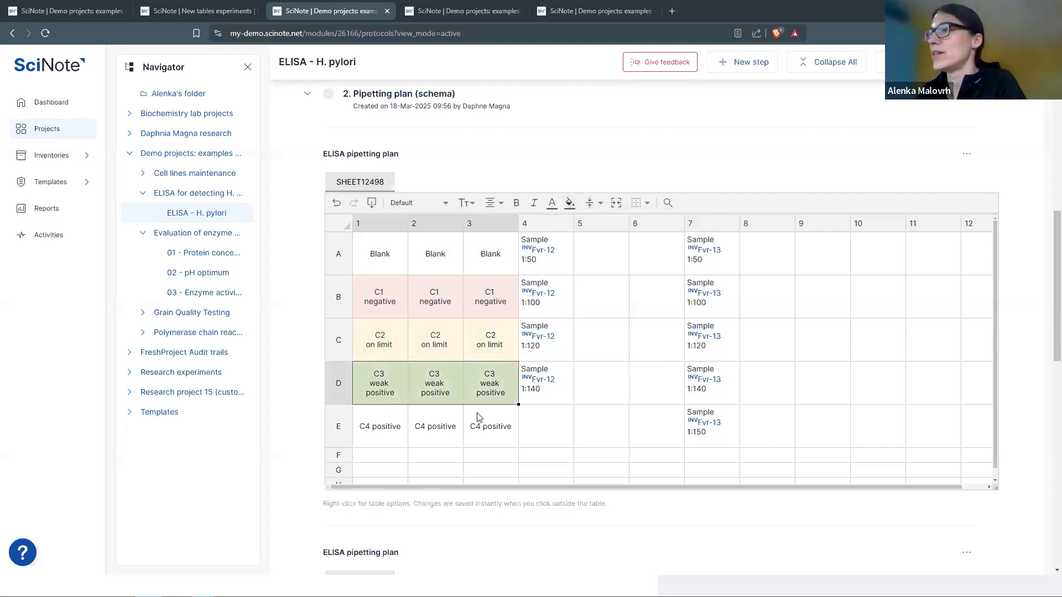
click(633, 305)
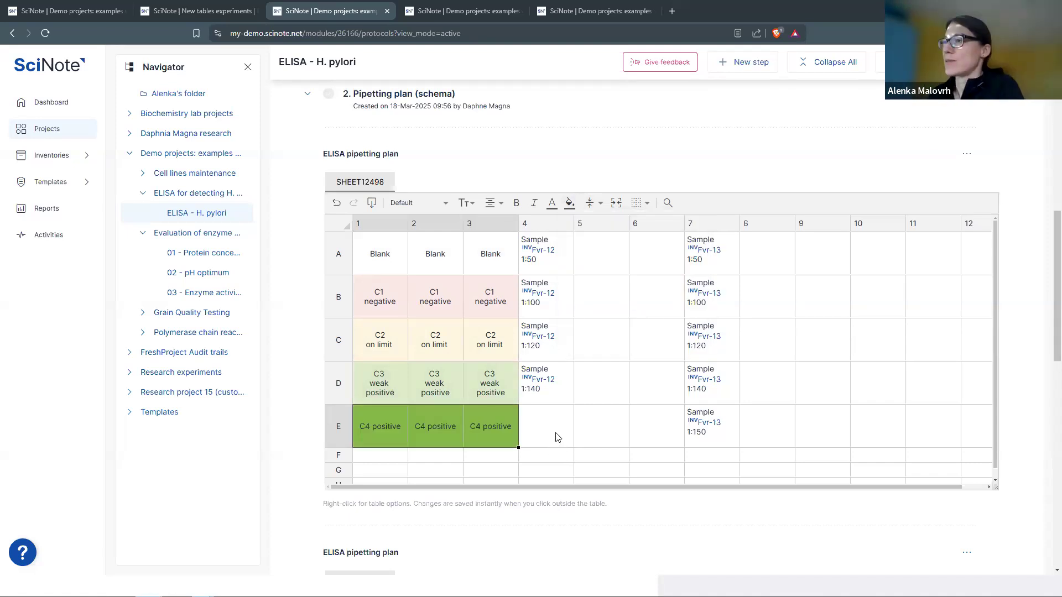
click(557, 438)
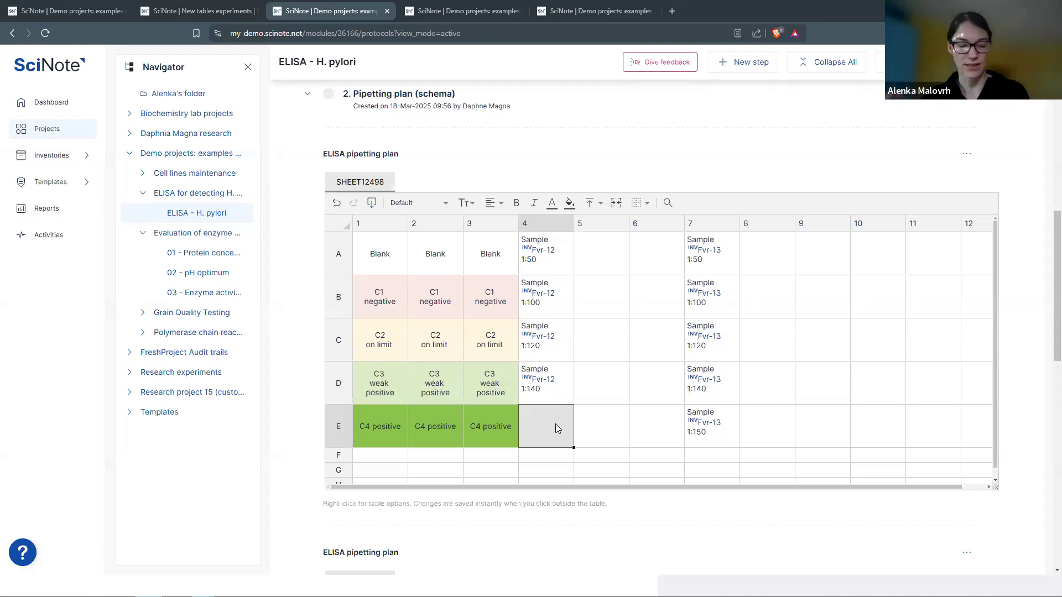
- Enter 'Sample Fvr-12' and '1:150' on separate lines in well E4
text(Sa)
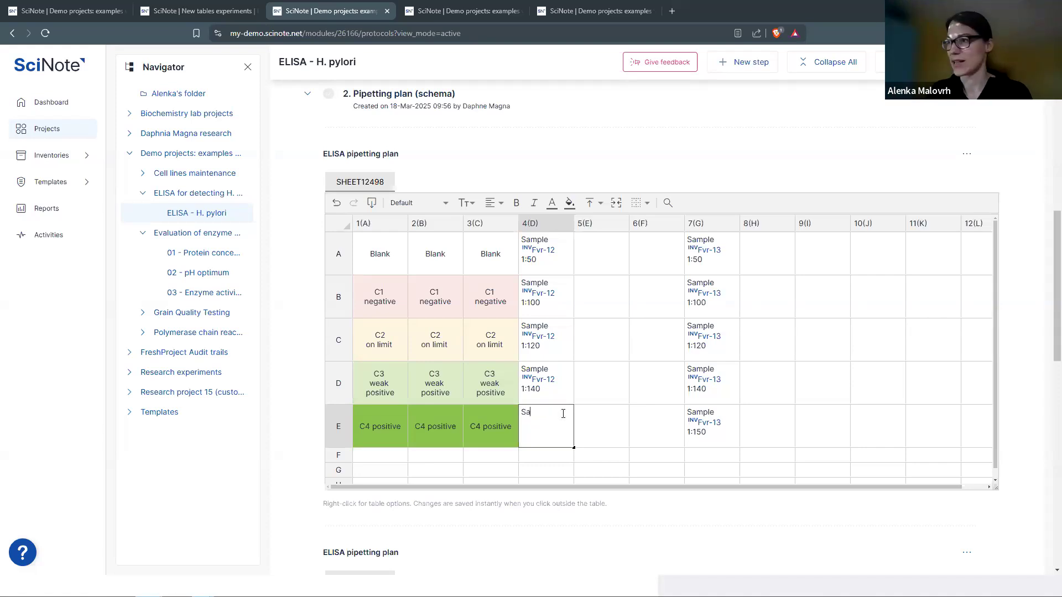
text(mple )
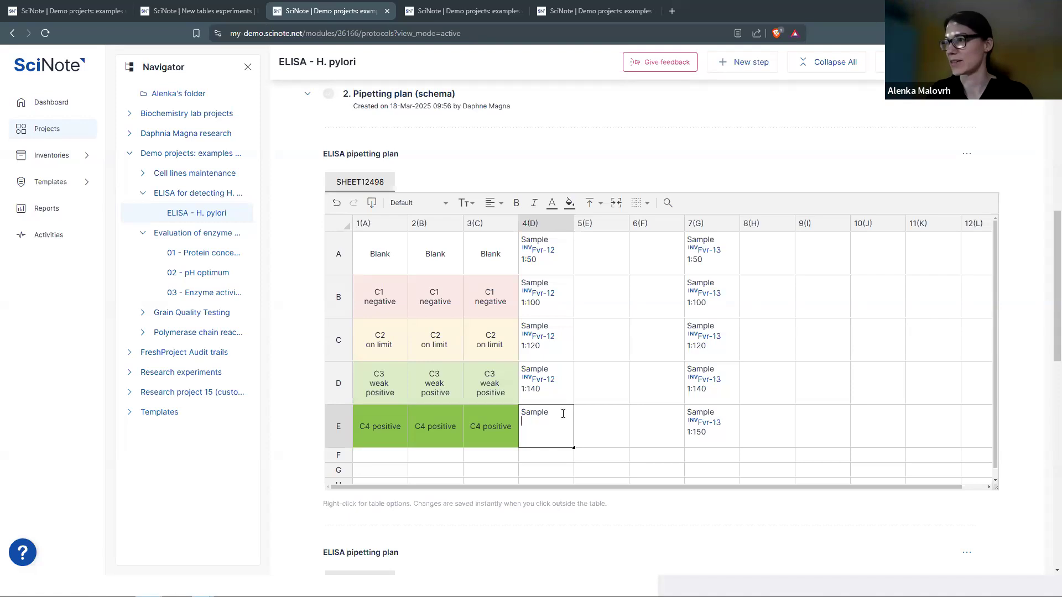
text(Fv)
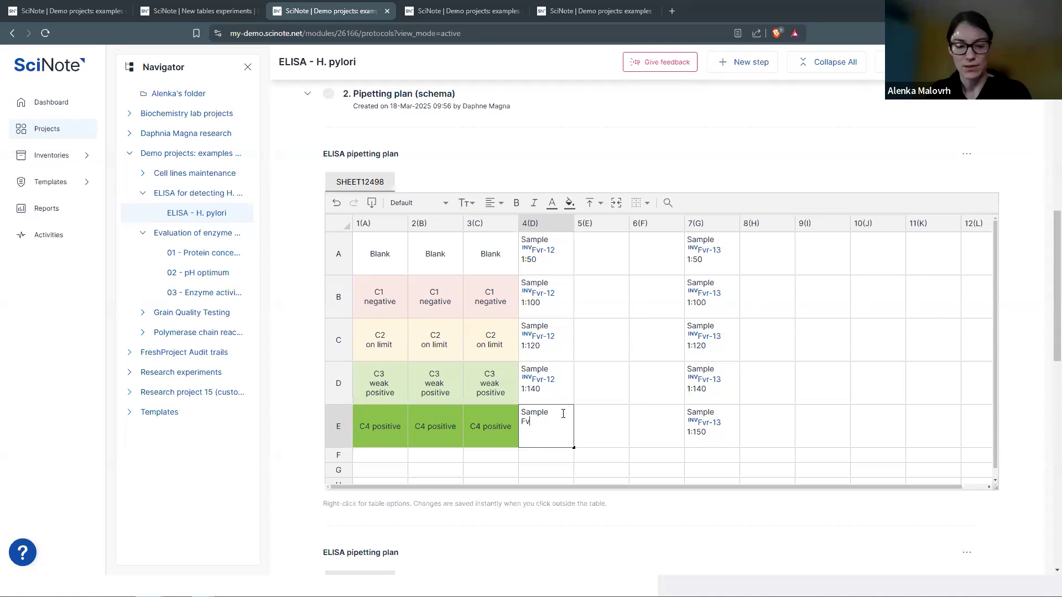
text(r-12)
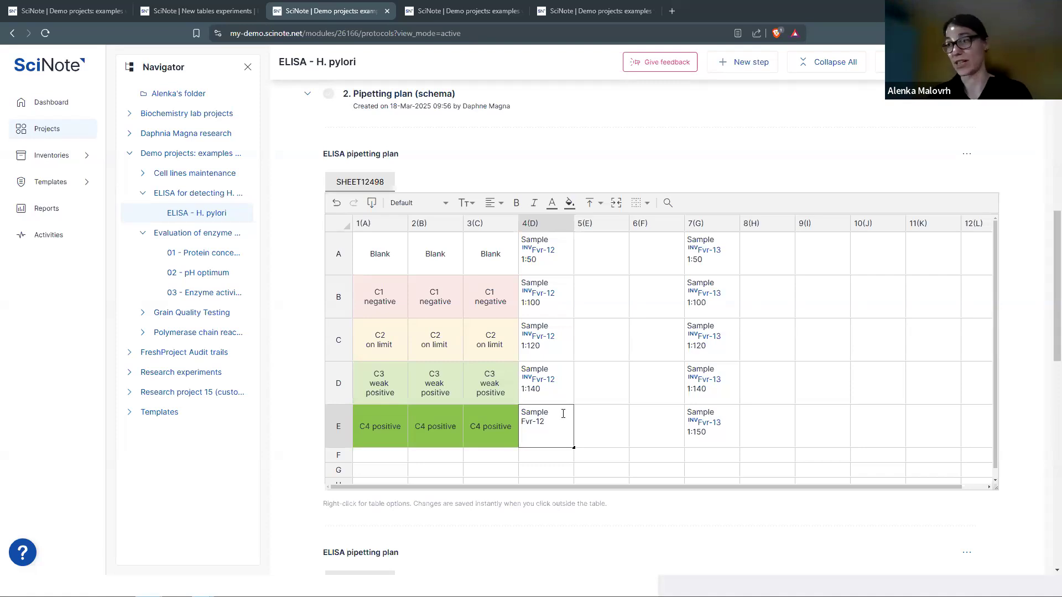
text(1:150)
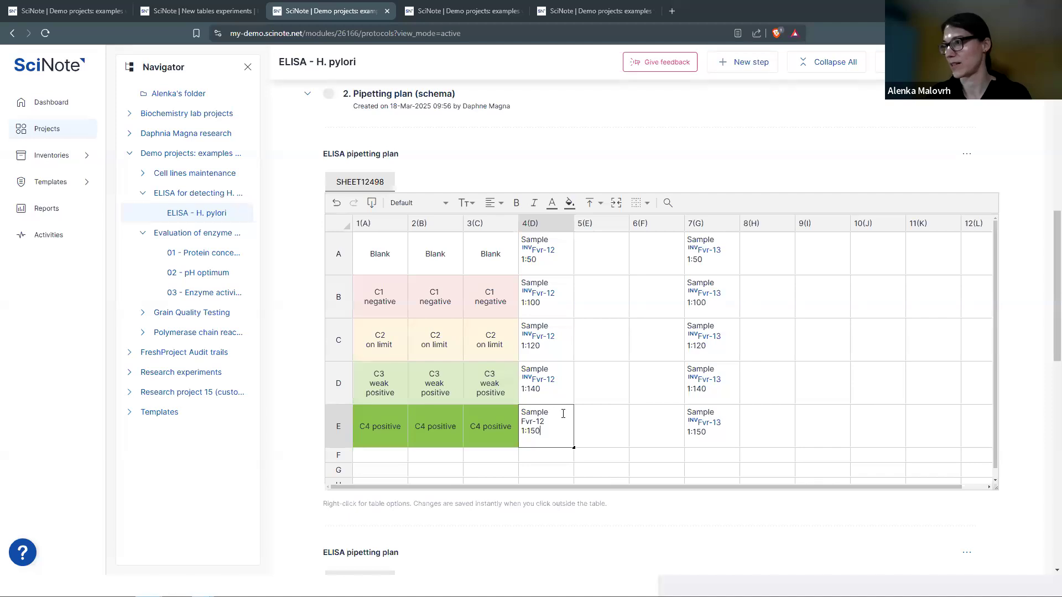
key(Return)
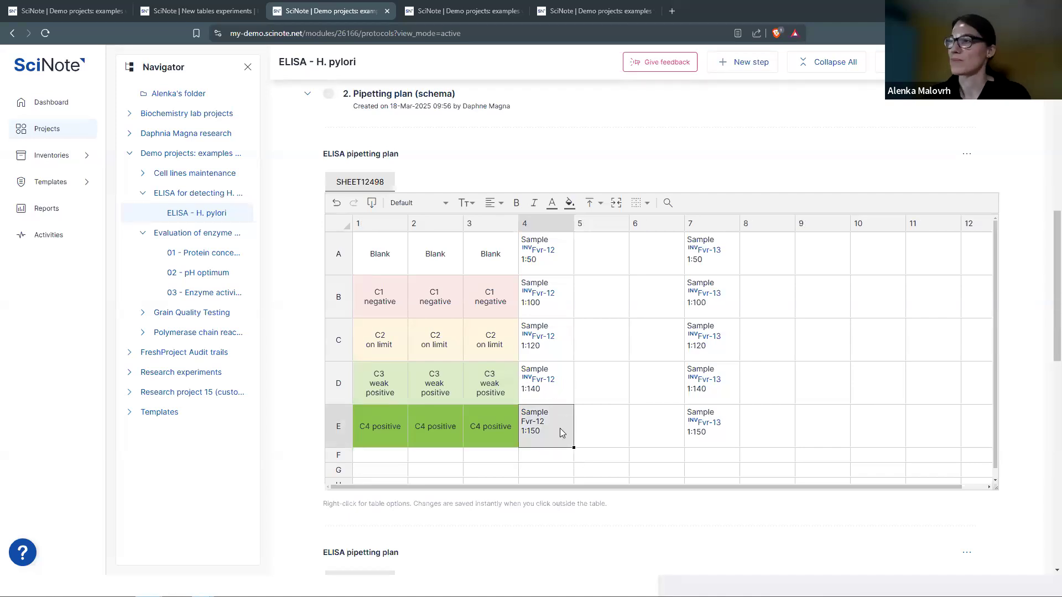
- Replace E4's plain Fvr-12 text with a smart annotation linked to the Fvr-12 inventory item
right_click(561, 430)
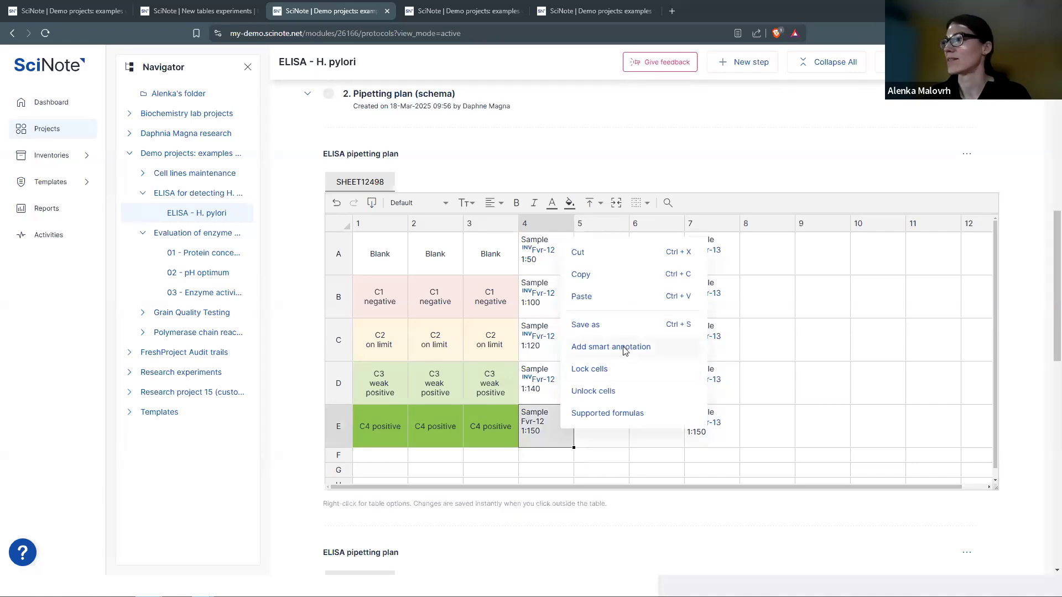
click(610, 347)
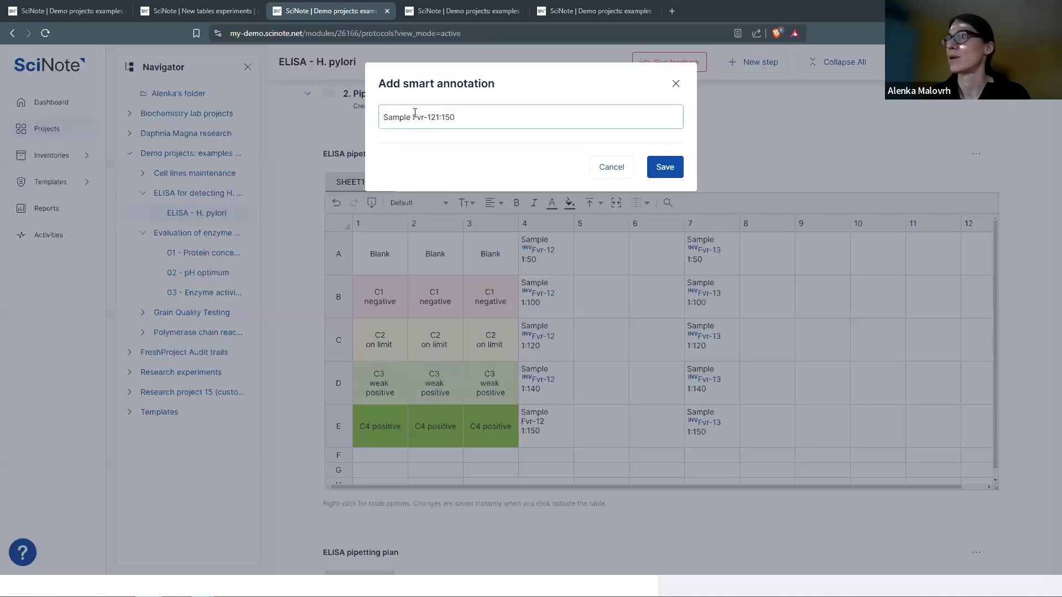
text(#)
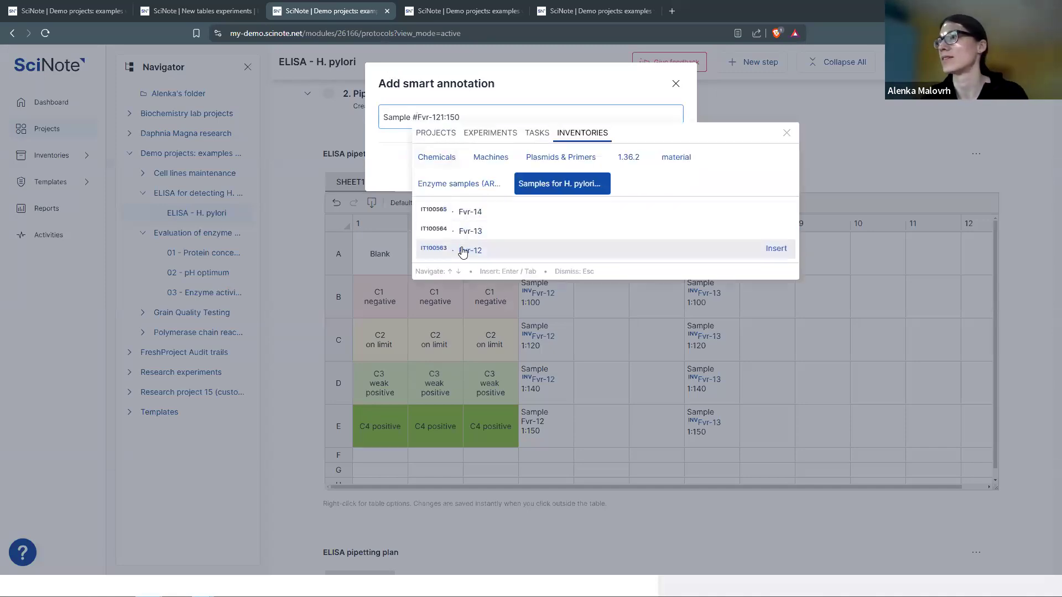
click(462, 247)
key(Delete)
key(Delete)
key(Delete)
key(Delete)
key(Delete)
key(Delete)
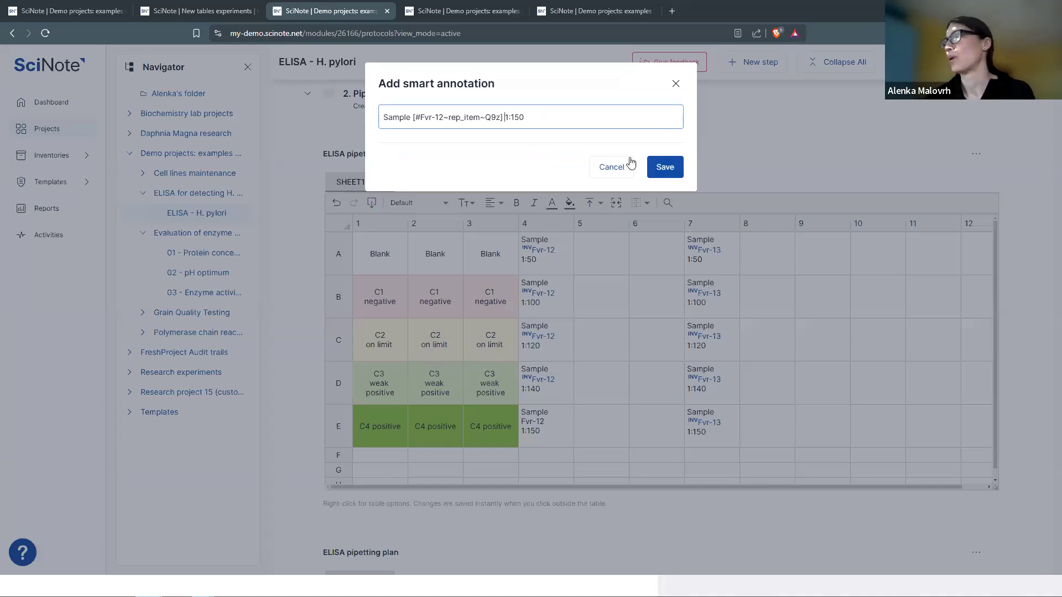
click(666, 168)
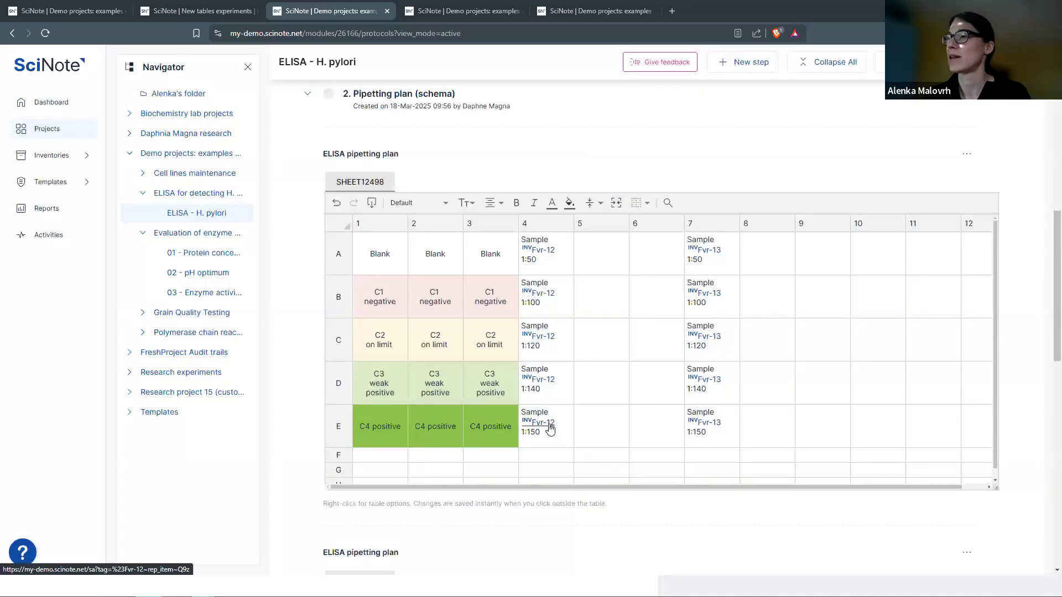
- Verify the linked Fvr-12 item details, then select the column 4 sample wells
click(550, 428)
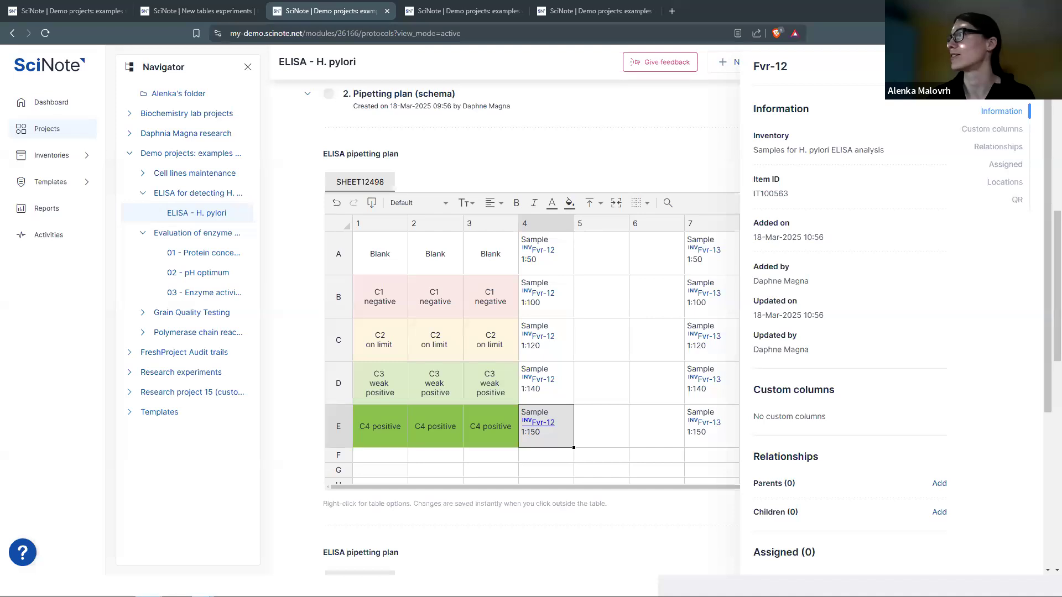
key(Escape)
drag(572, 262, 562, 437)
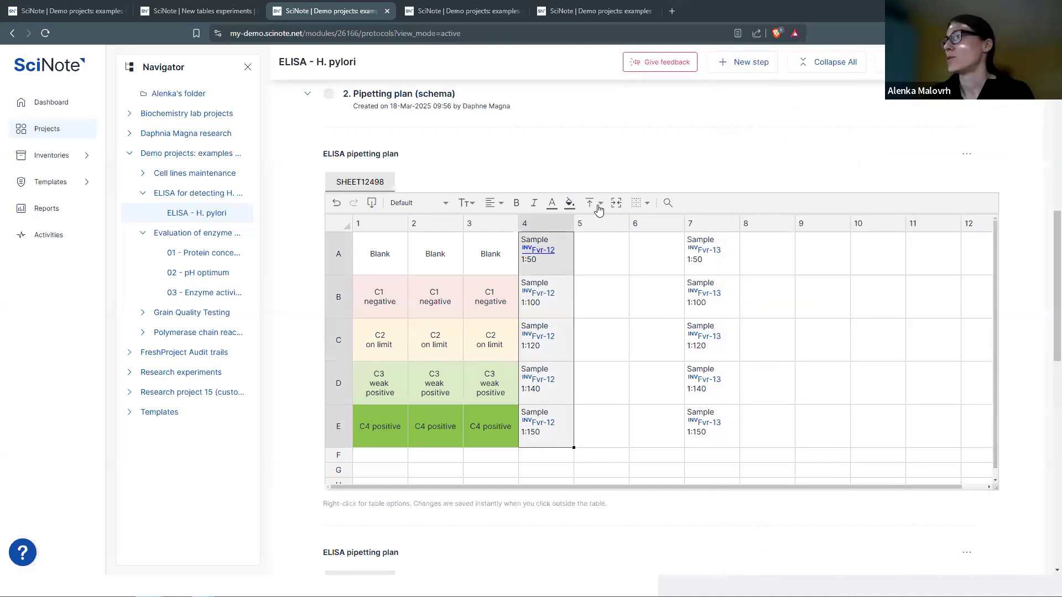
- Fill the column 4 Fvr-12 wells blue and copy them into columns 5–6
click(571, 204)
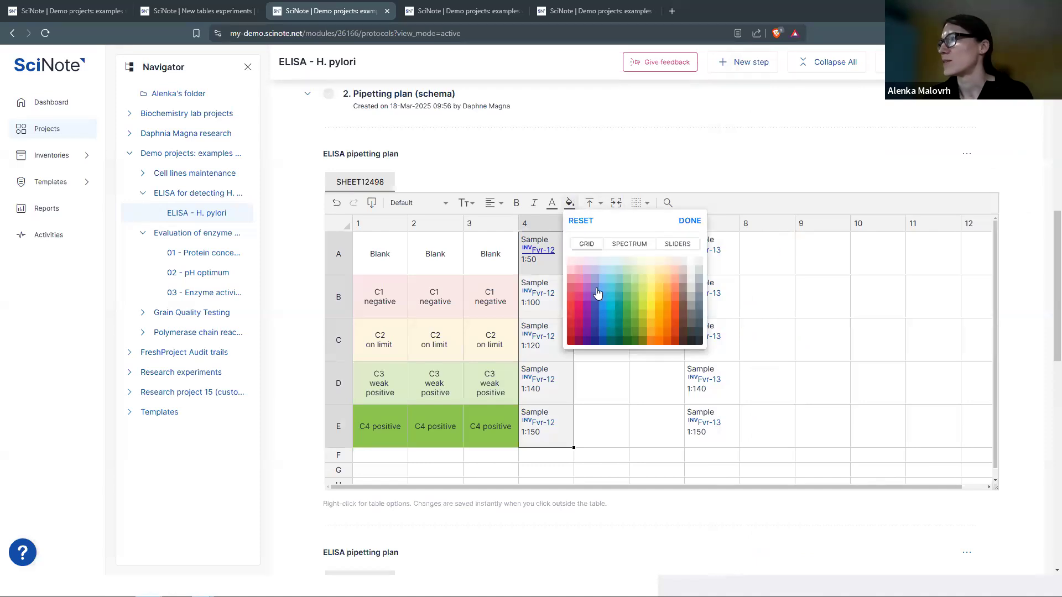
click(603, 283)
click(579, 271)
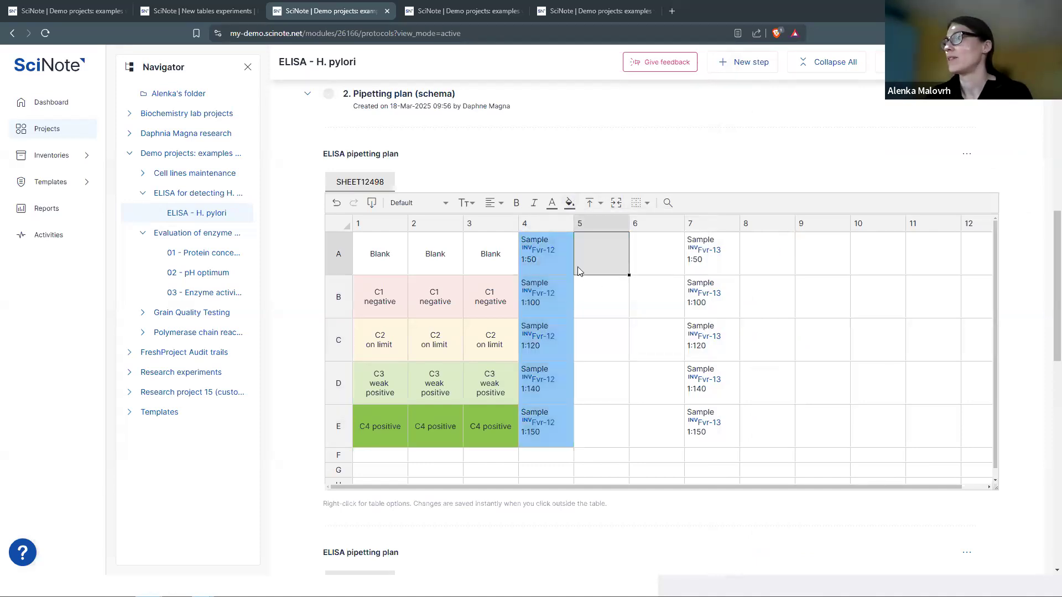
drag(546, 252, 546, 438)
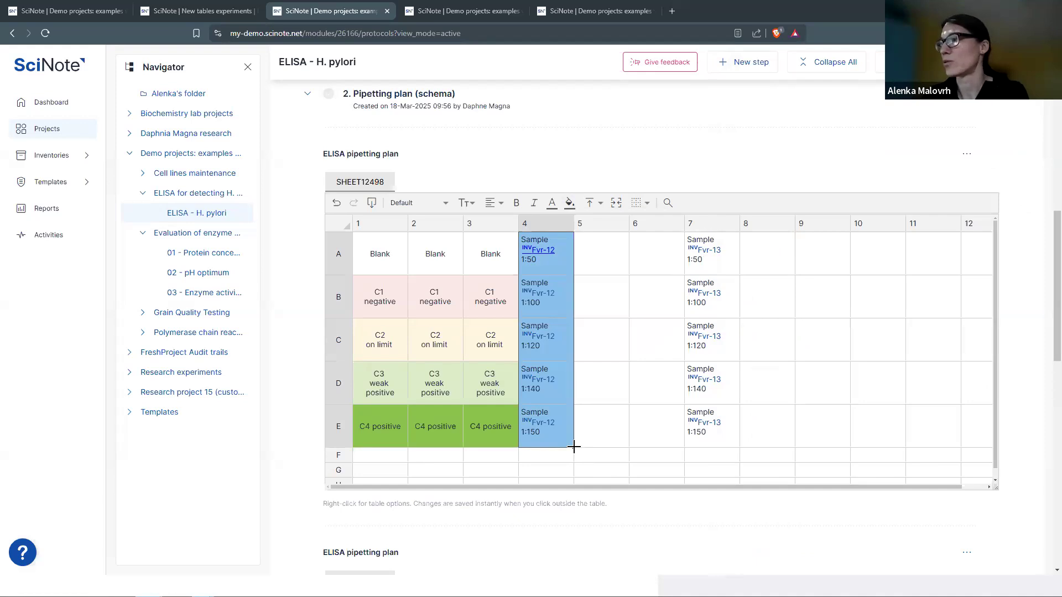
drag(575, 449, 655, 451)
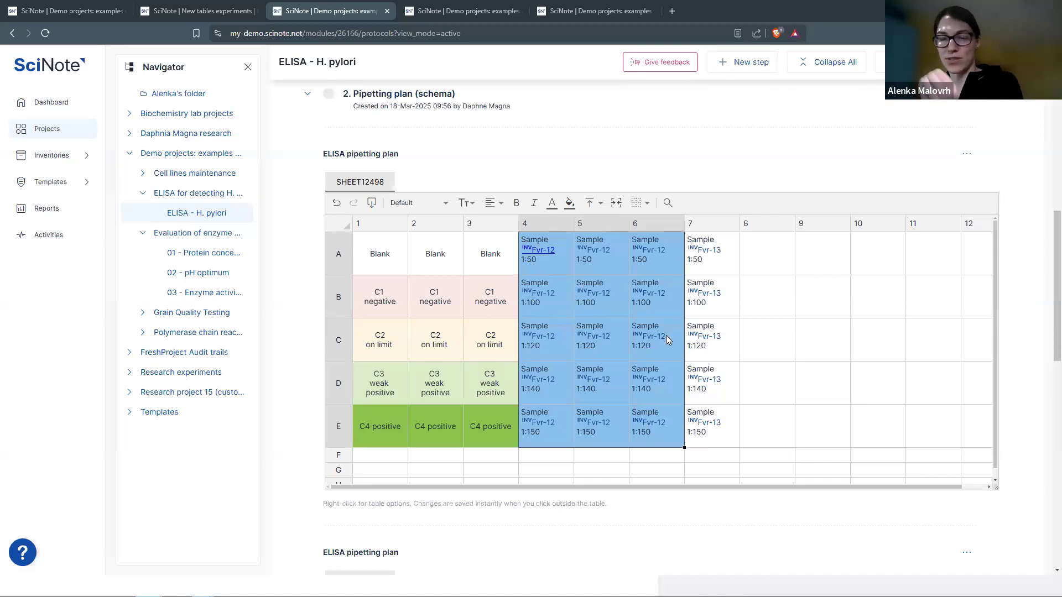
click(671, 267)
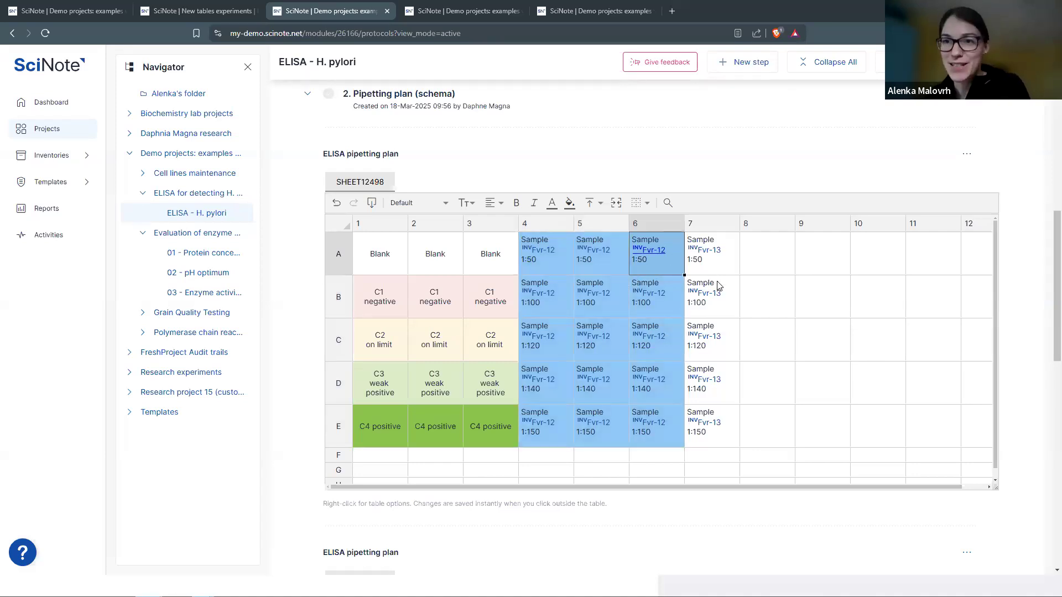
- Tint the Fvr-13 wells A7:E7 light purple and copy them into columns 8–9
click(730, 265)
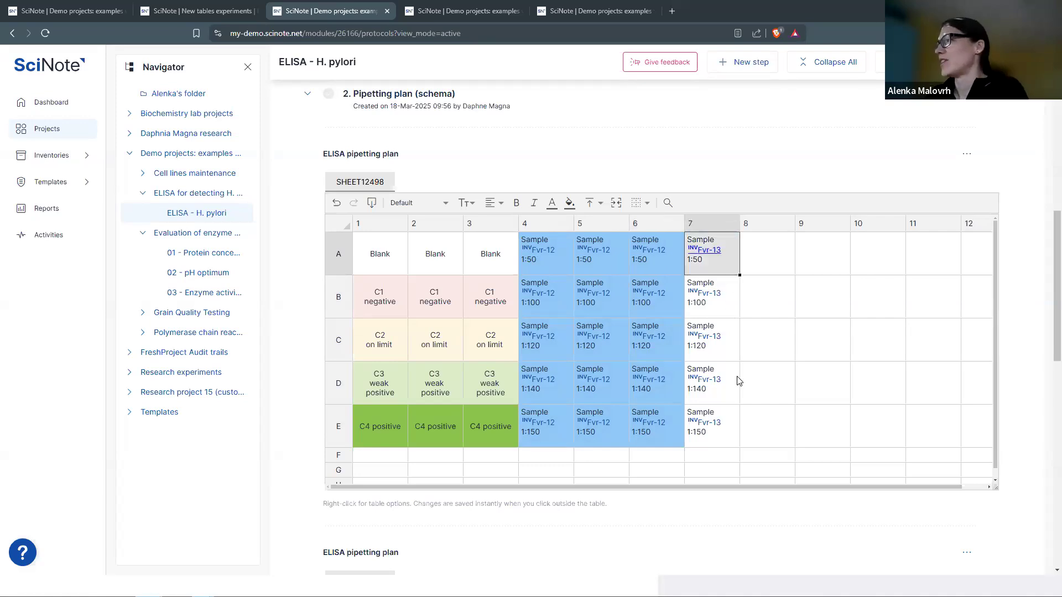
key(shift+Down)
key(shift+Down)
key(shift+Down)
key(shift+Down)
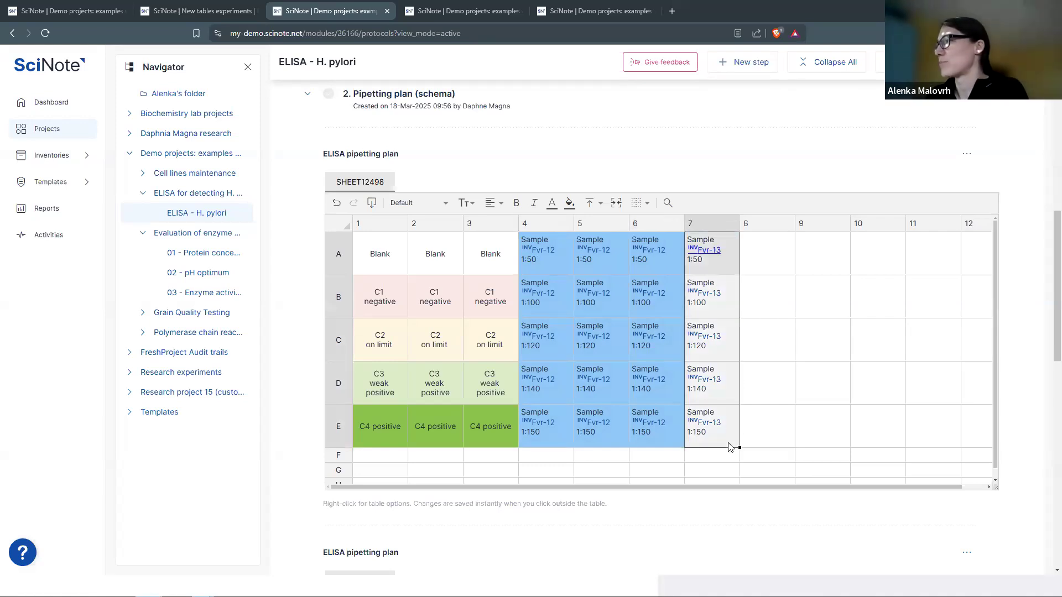
click(570, 203)
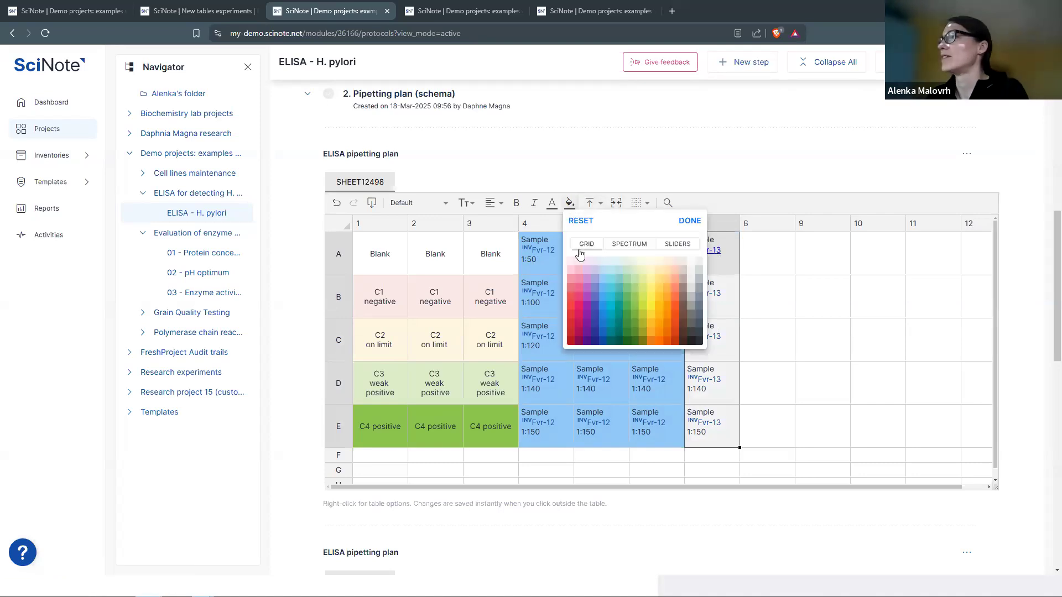
click(649, 306)
drag(741, 447, 829, 444)
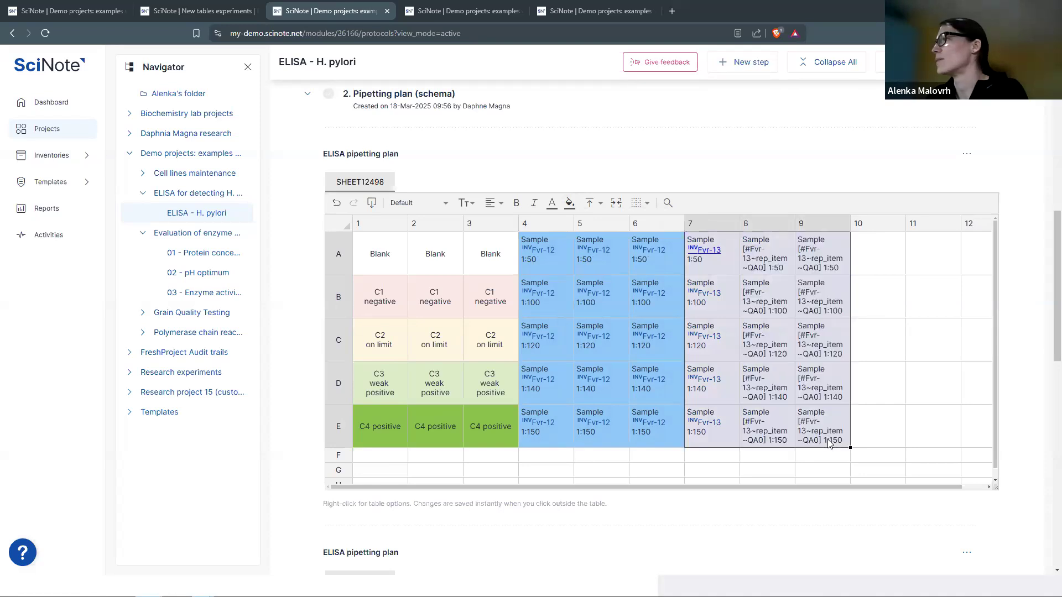
- Merge F1:F3 and label the merged cell 'Standard samples'
click(880, 261)
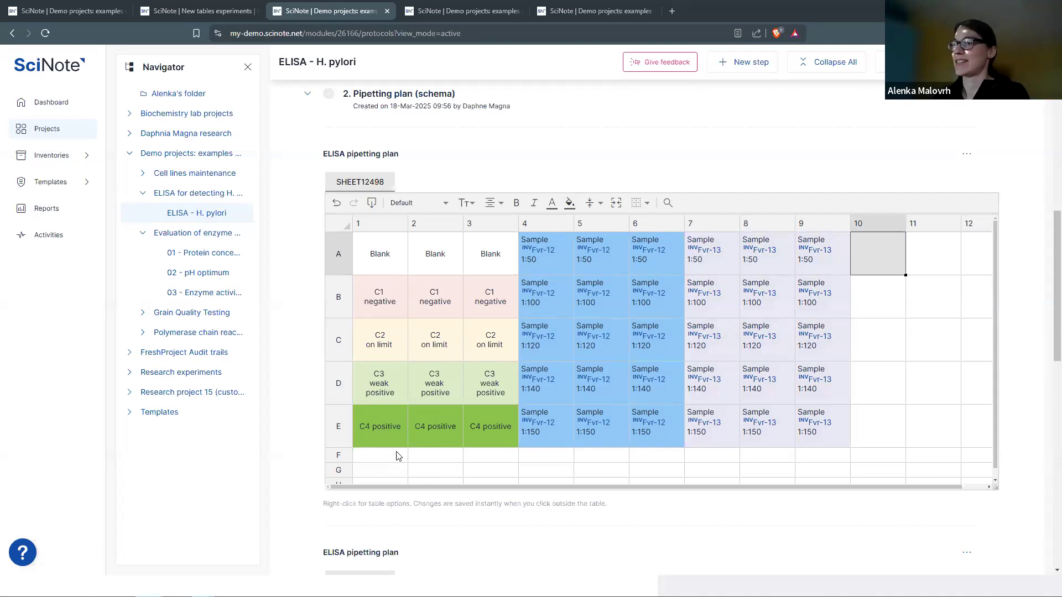
drag(396, 455, 482, 455)
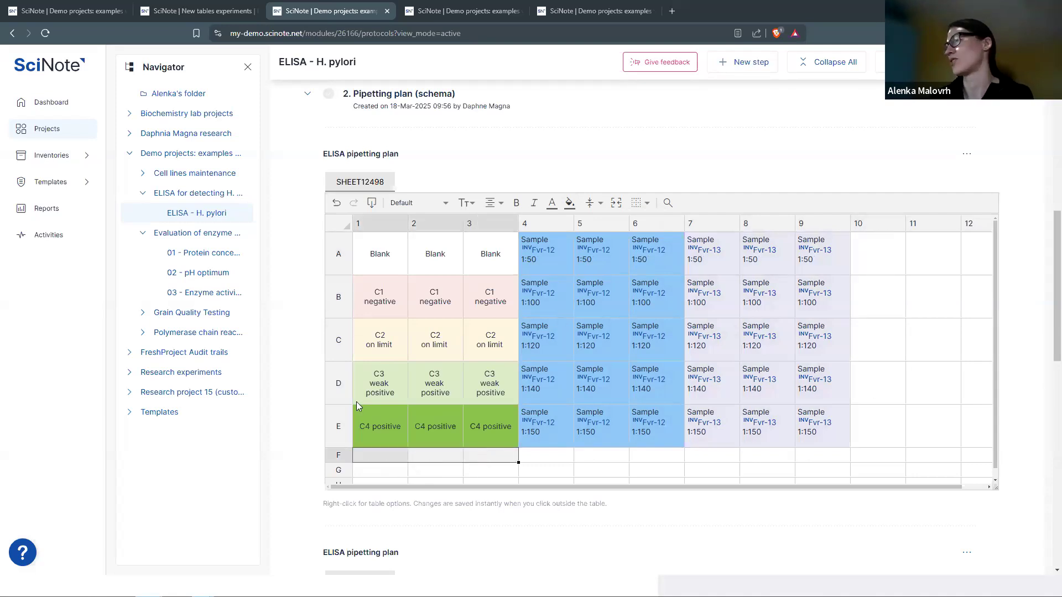
click(616, 202)
click(656, 155)
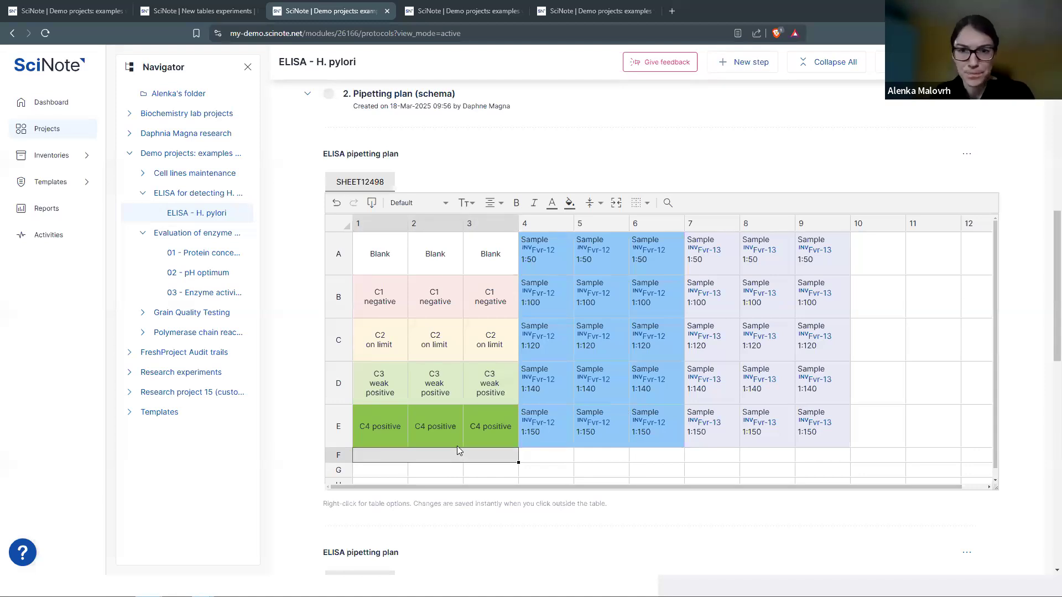
text(Sa)
text(andard)
text( samples)
key(Return)
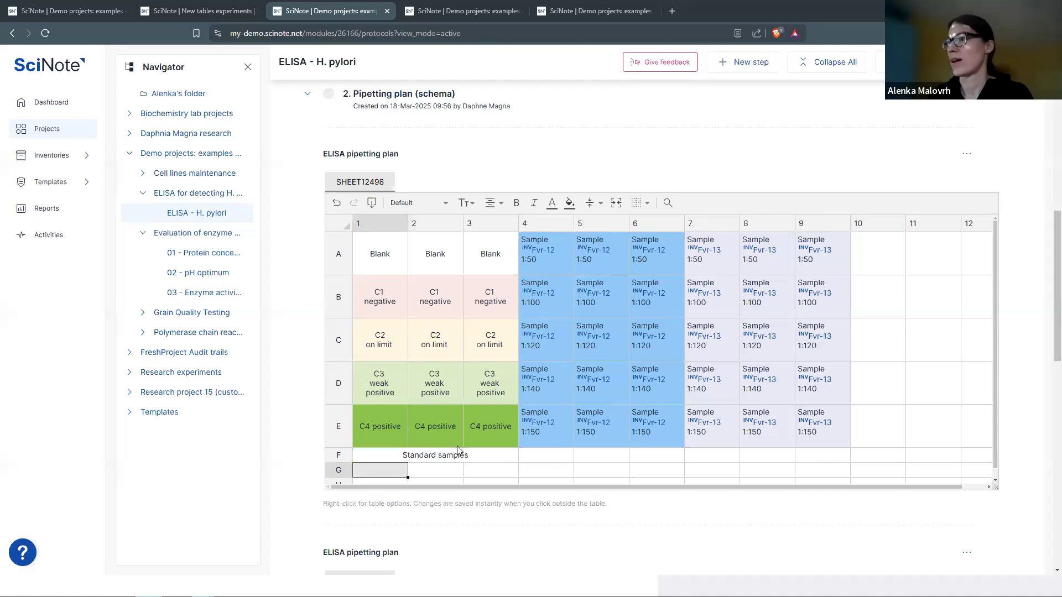
- Merge F4:F9, label it 'Samples', and check both merged labels
drag(548, 458, 827, 464)
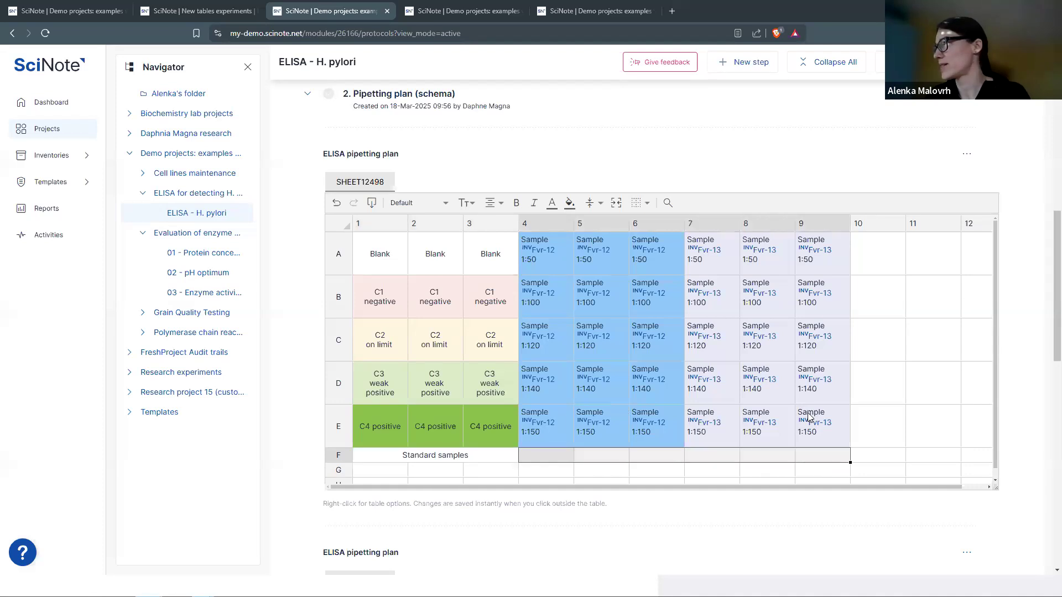
click(622, 206)
click(666, 161)
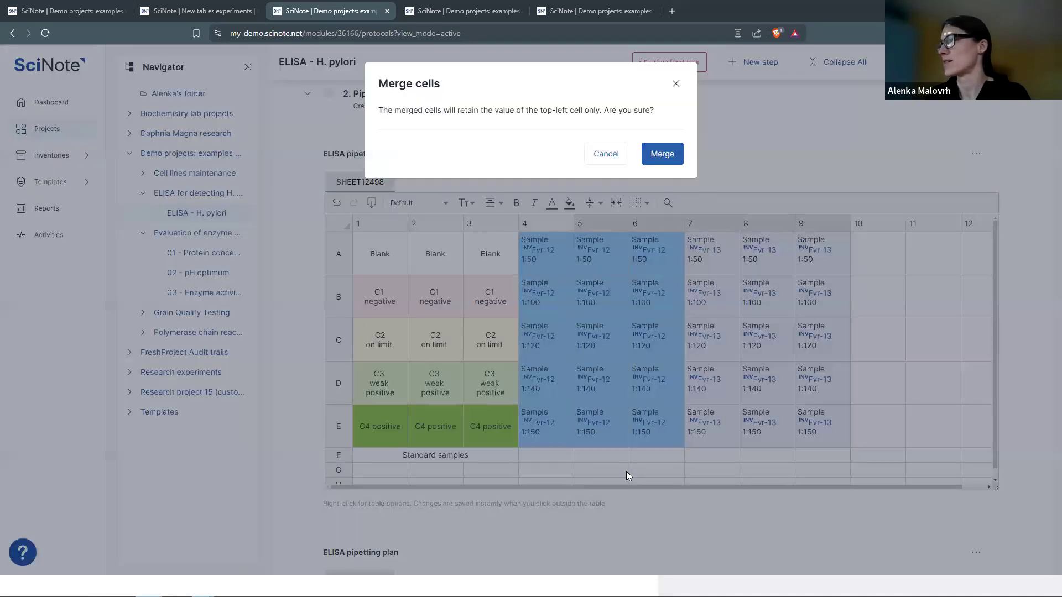
click(685, 458)
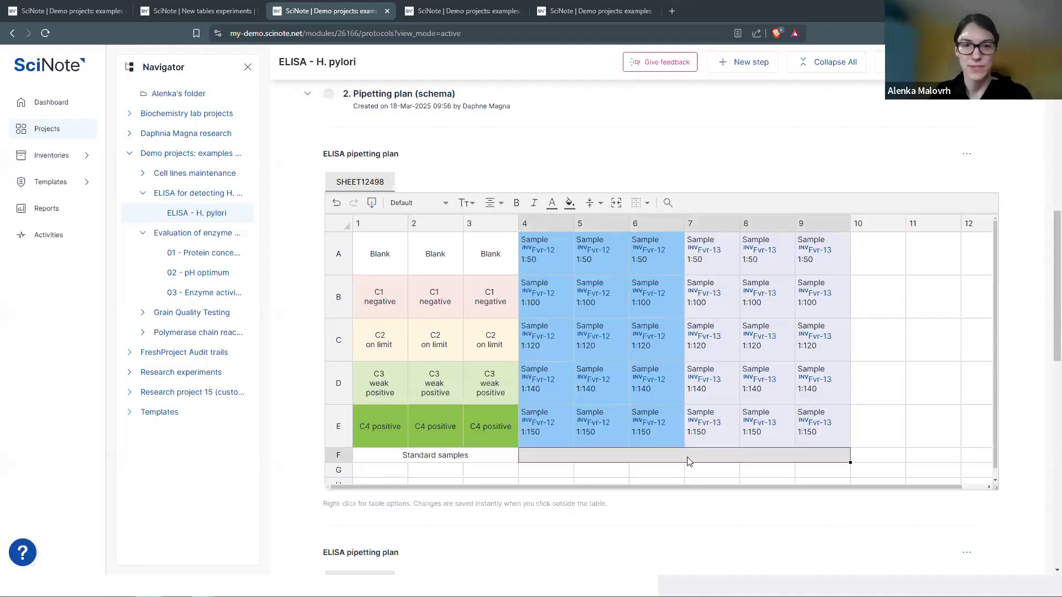
text(Samples)
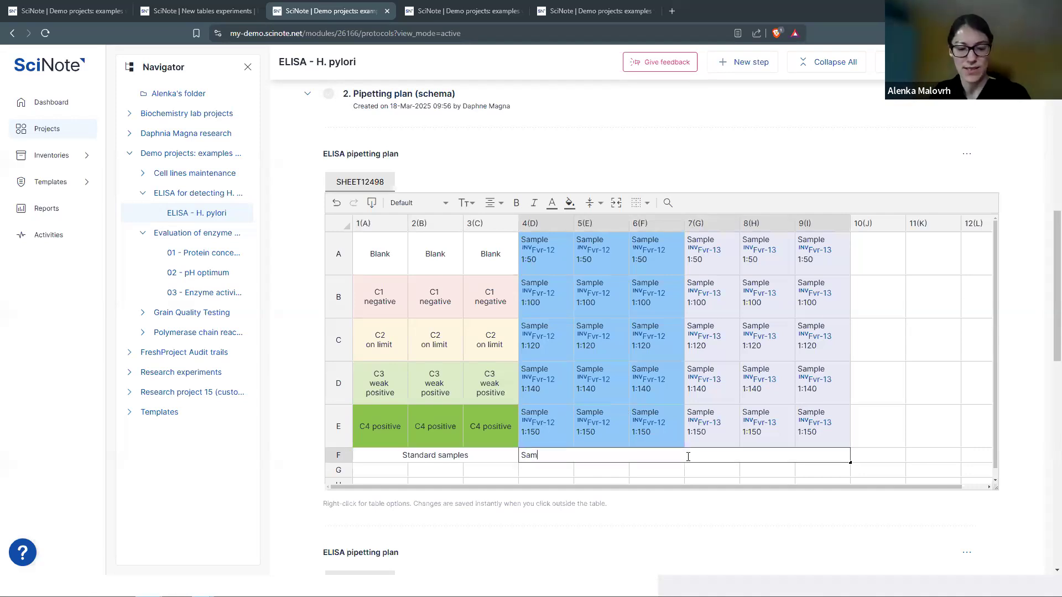
key(Return)
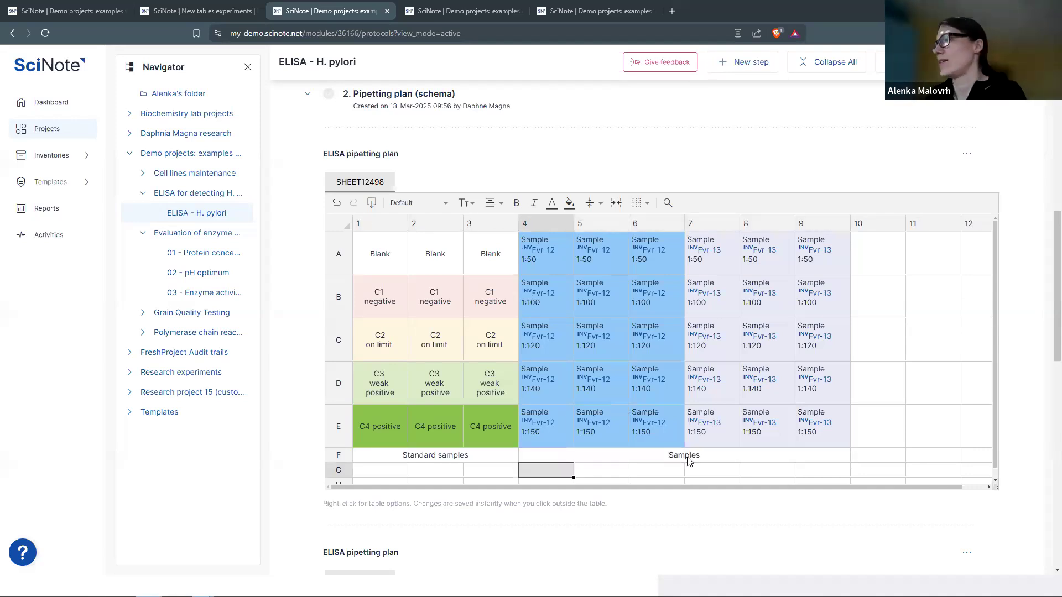
click(690, 459)
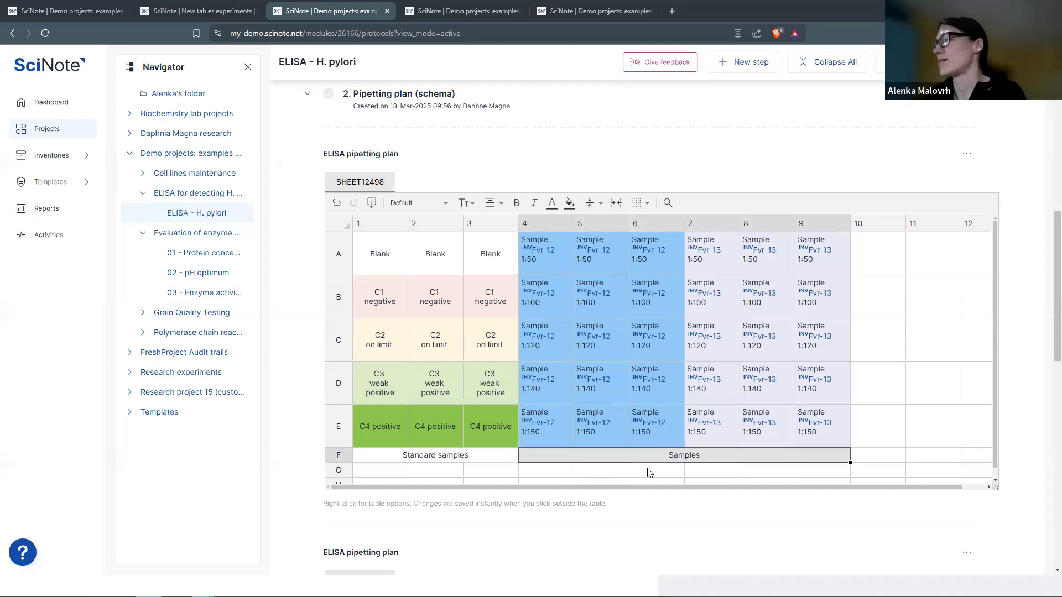
click(495, 458)
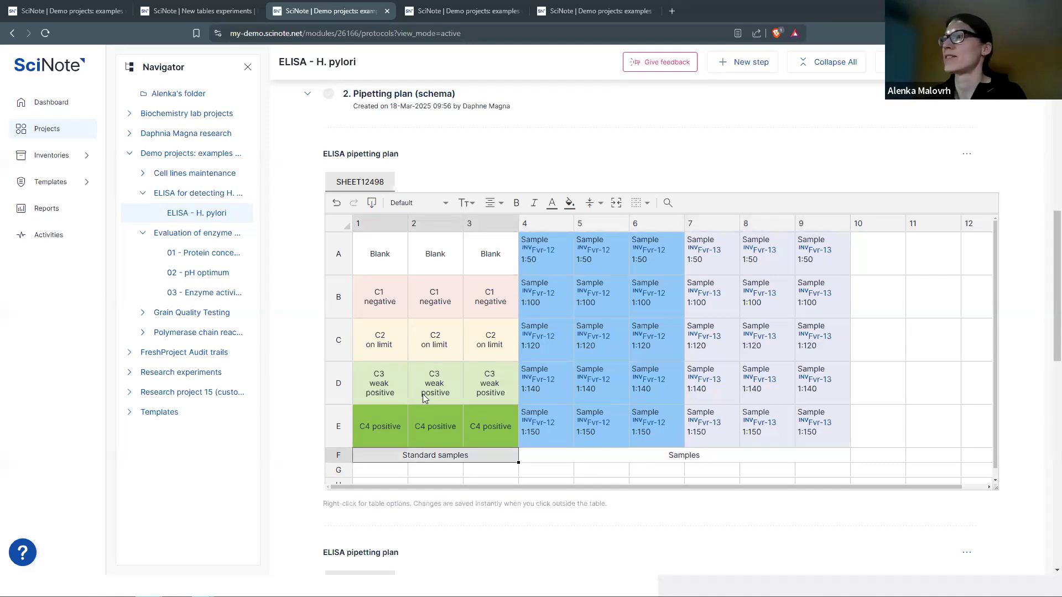
click(580, 458)
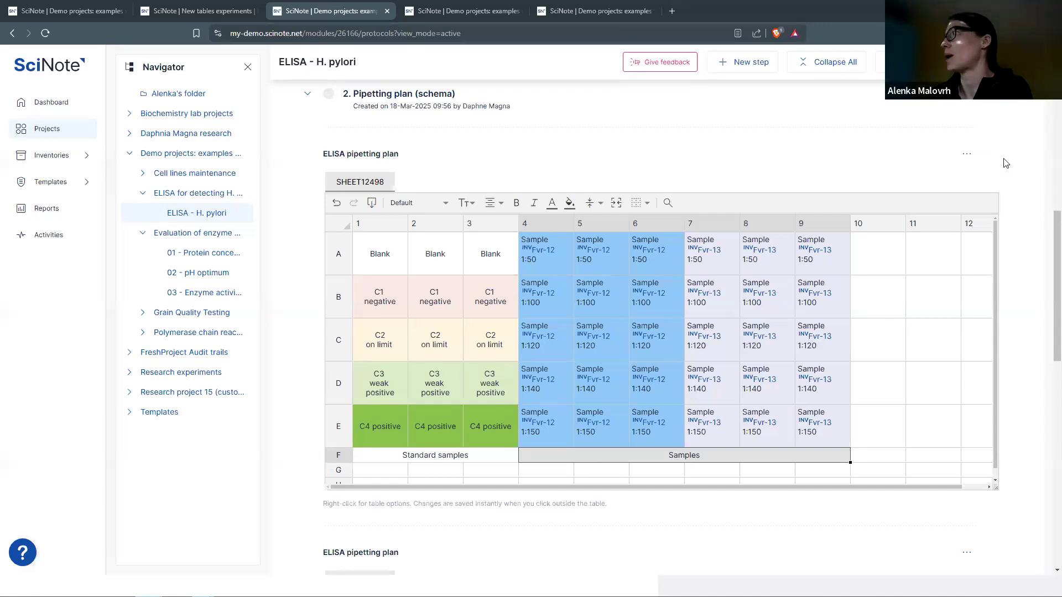
scroll(1013, 175, up, 1)
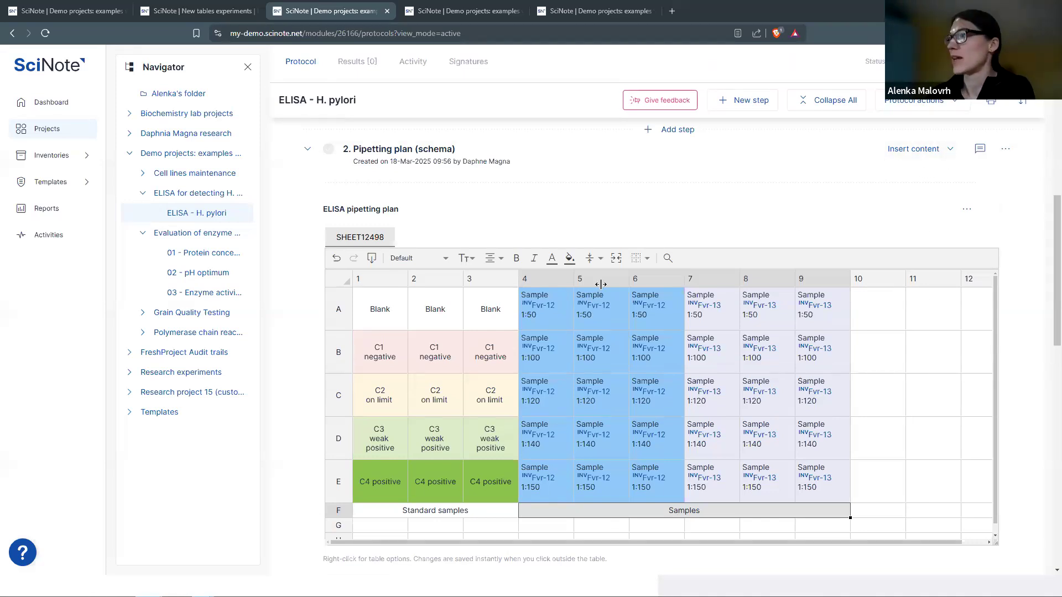
click(948, 148)
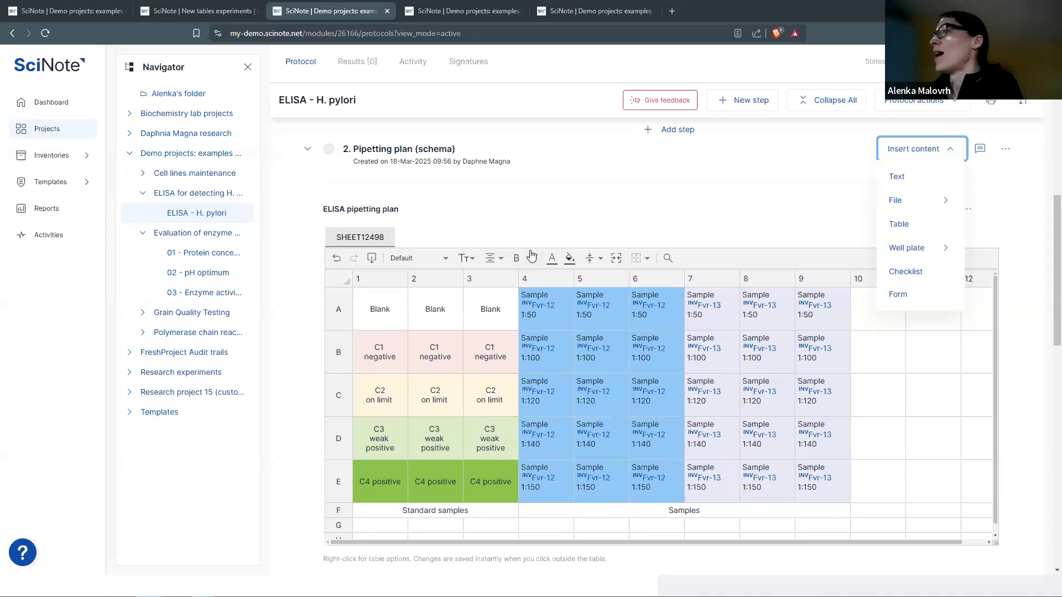
mouse_move(952, 248)
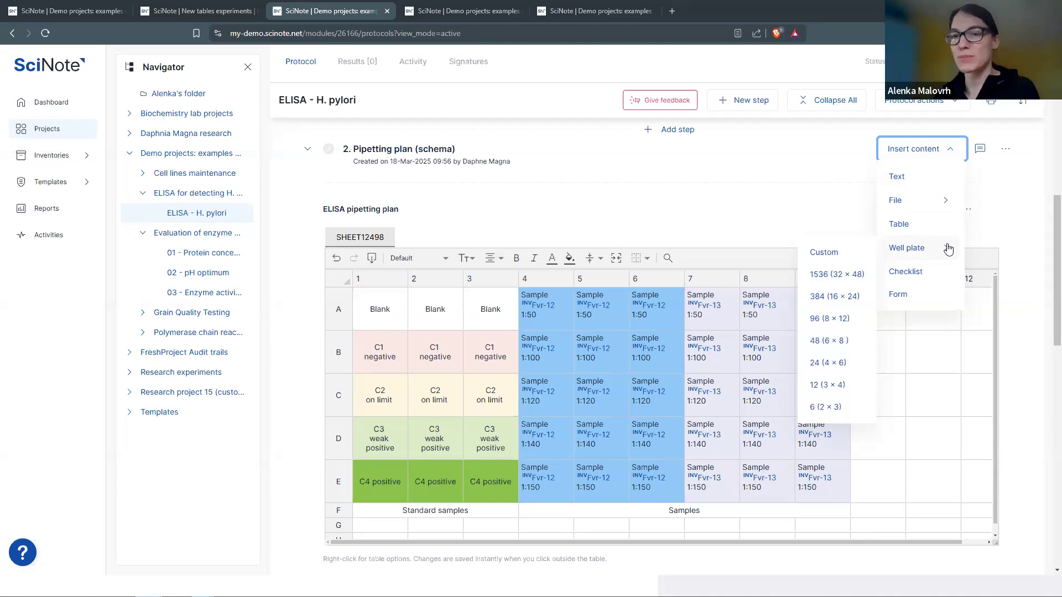
click(833, 253)
click(399, 184)
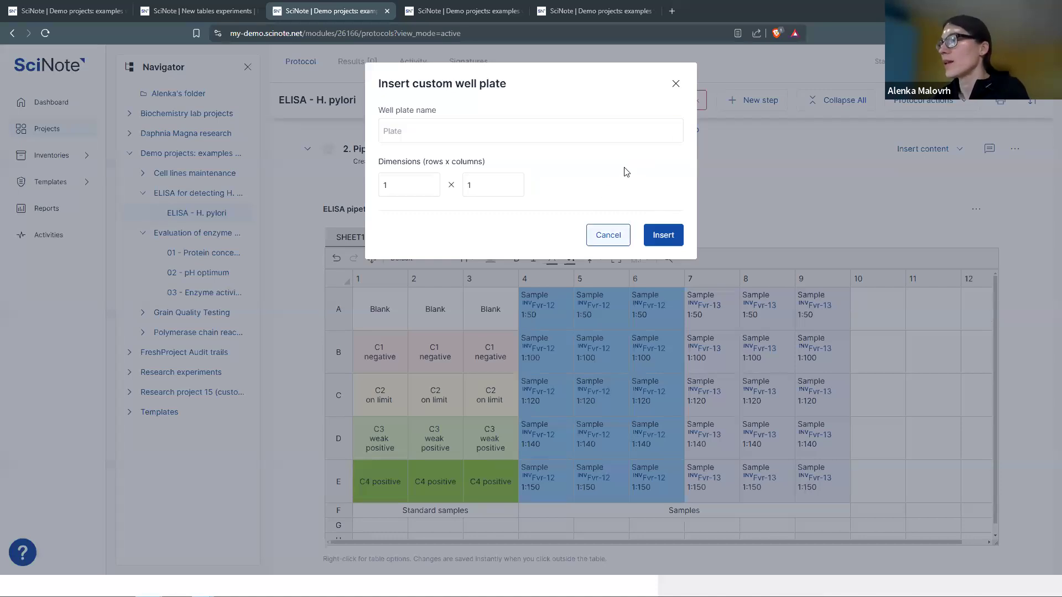
key(Escape)
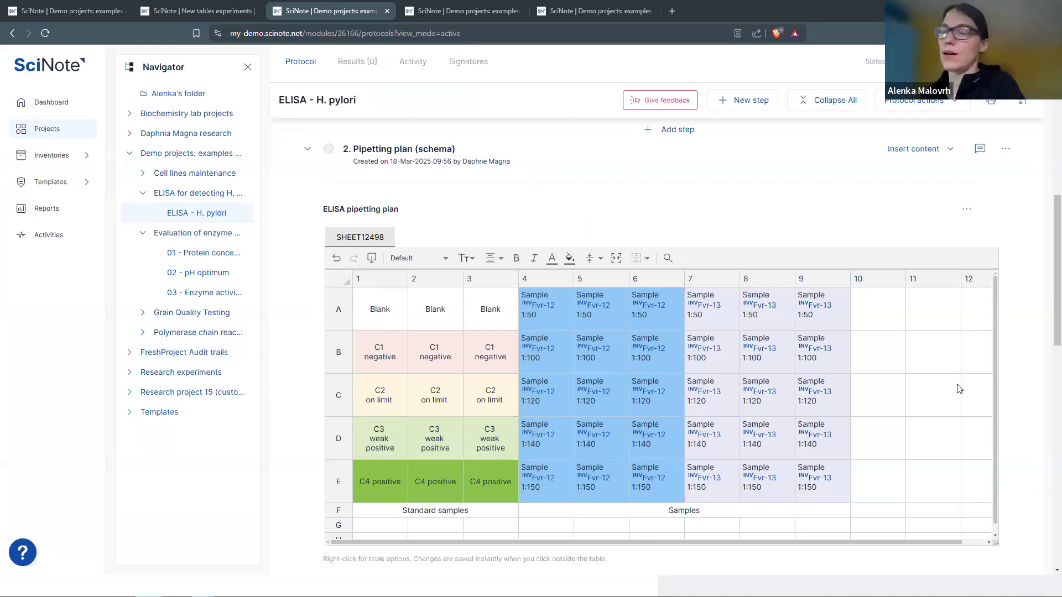
click(885, 284)
right_click(885, 284)
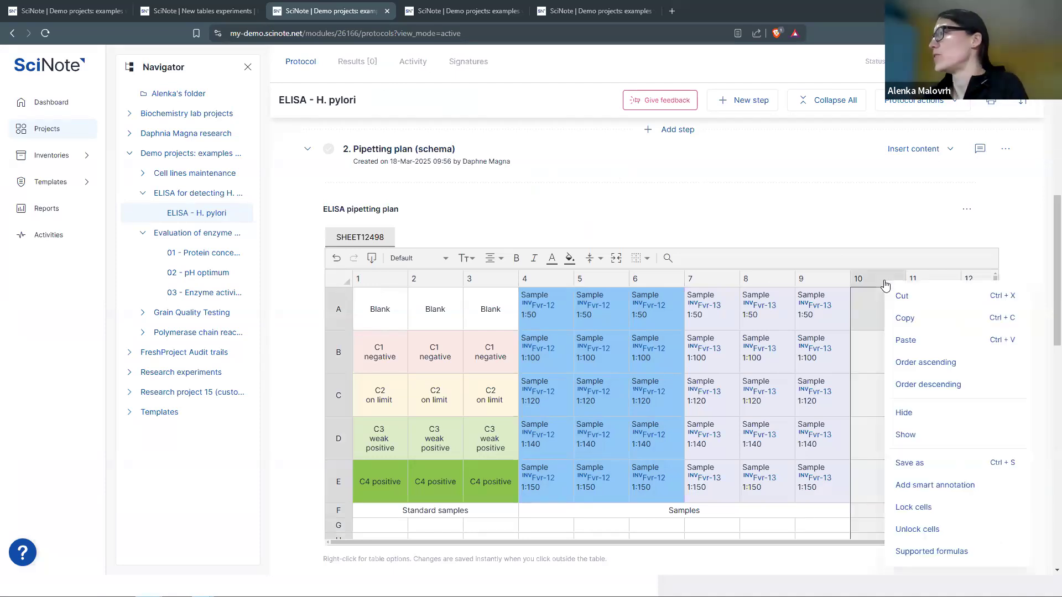
key(Escape)
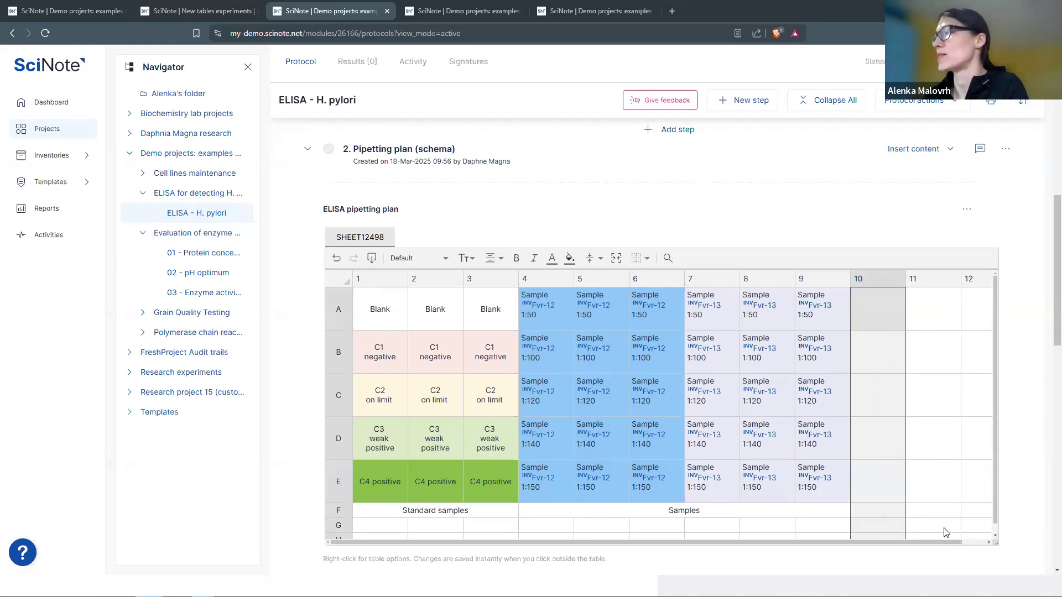
scroll(944, 533, down, 1)
scroll(940, 503, up, 1)
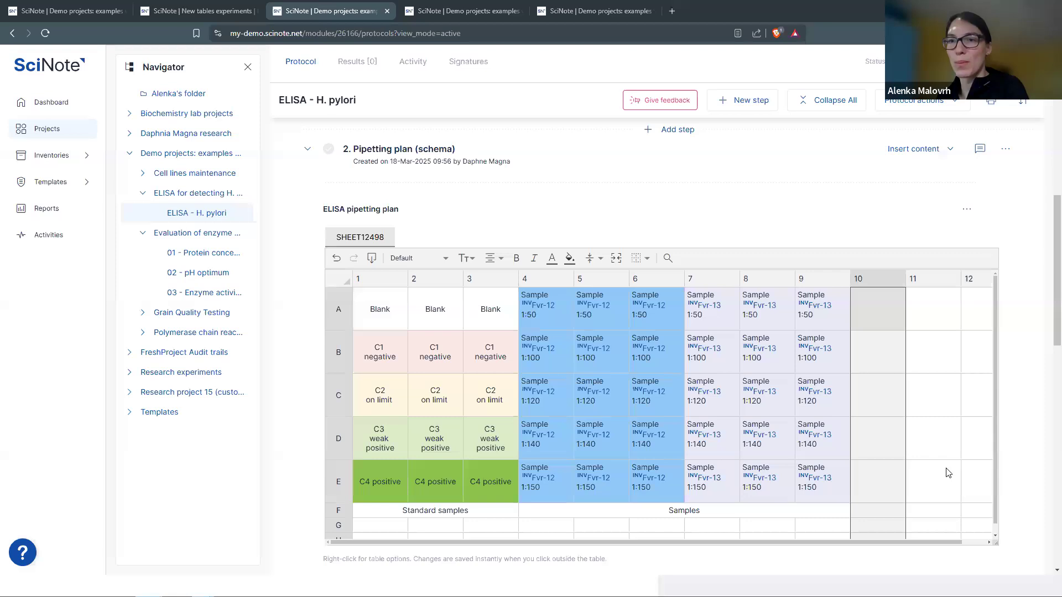
click(949, 150)
mouse_move(899, 249)
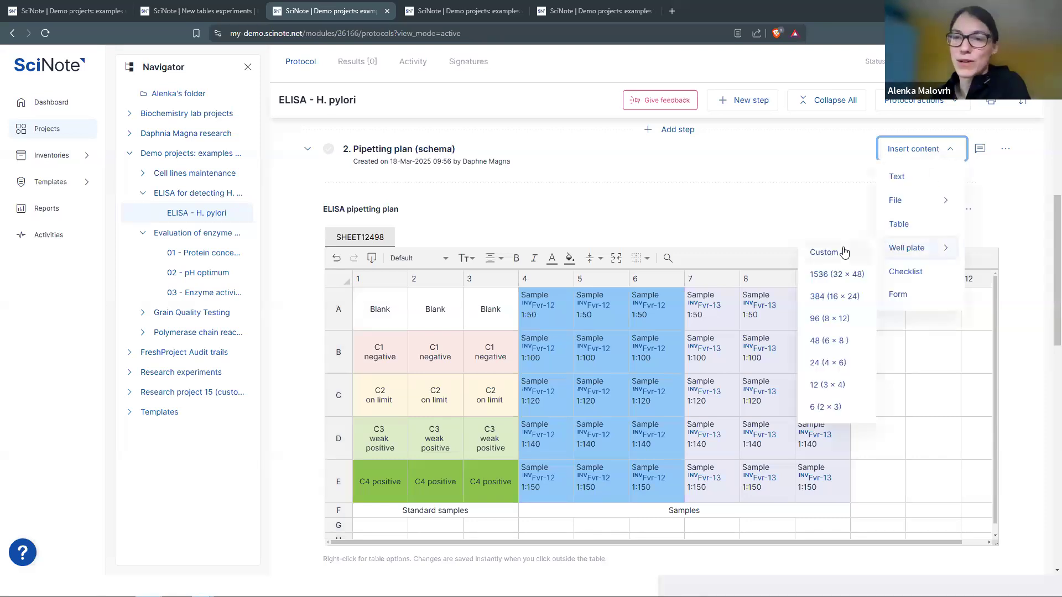
click(979, 250)
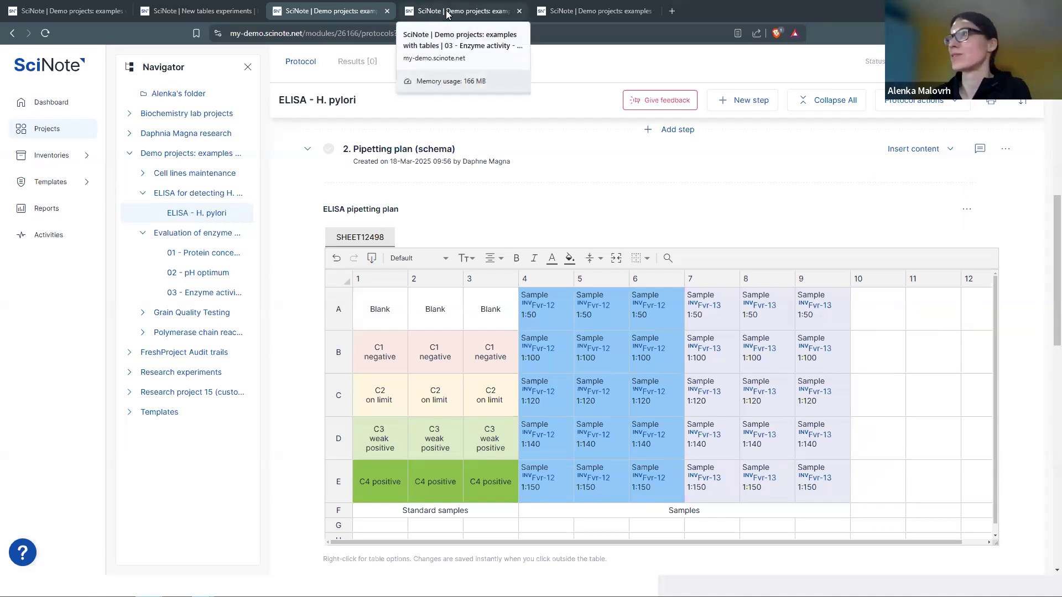
- Go to the 03 - Enzyme activity results page and scroll to the Sample: D1, A540 nm table
click(447, 14)
scroll(463, 264, up, 5)
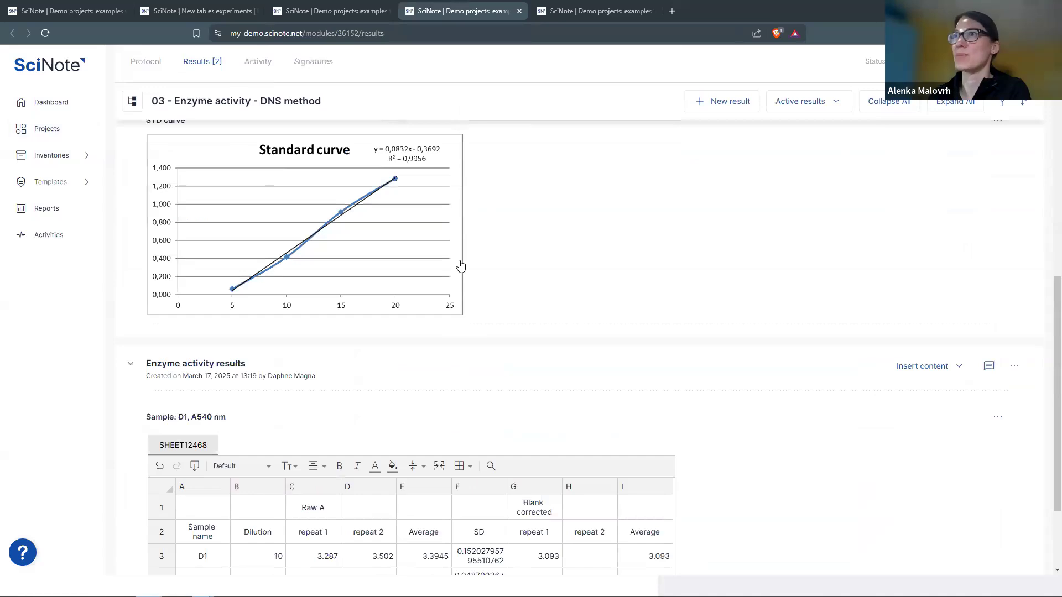
scroll(464, 263, up, 7)
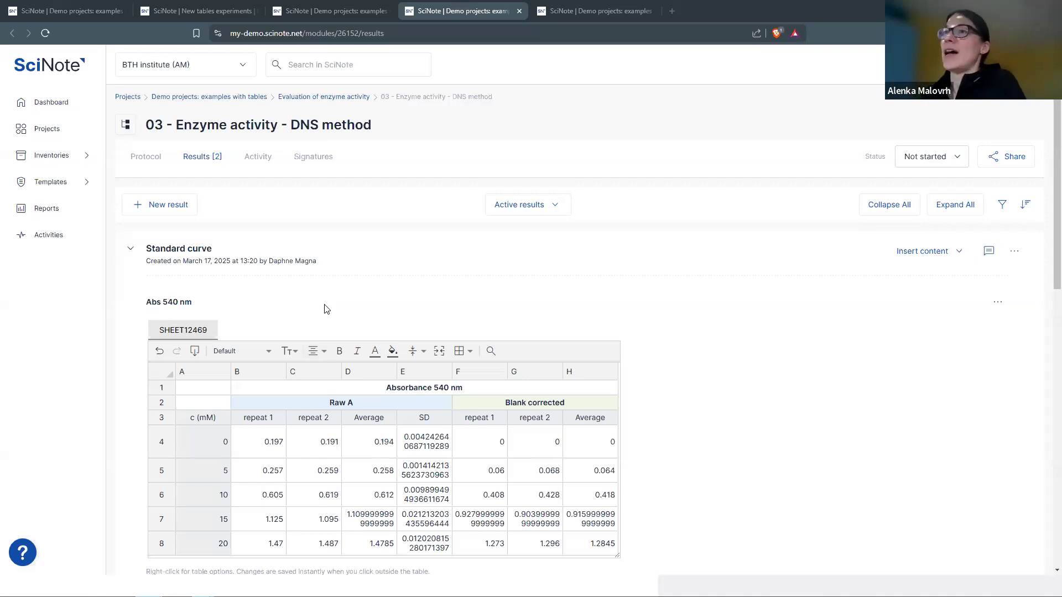
scroll(327, 302, down, 1)
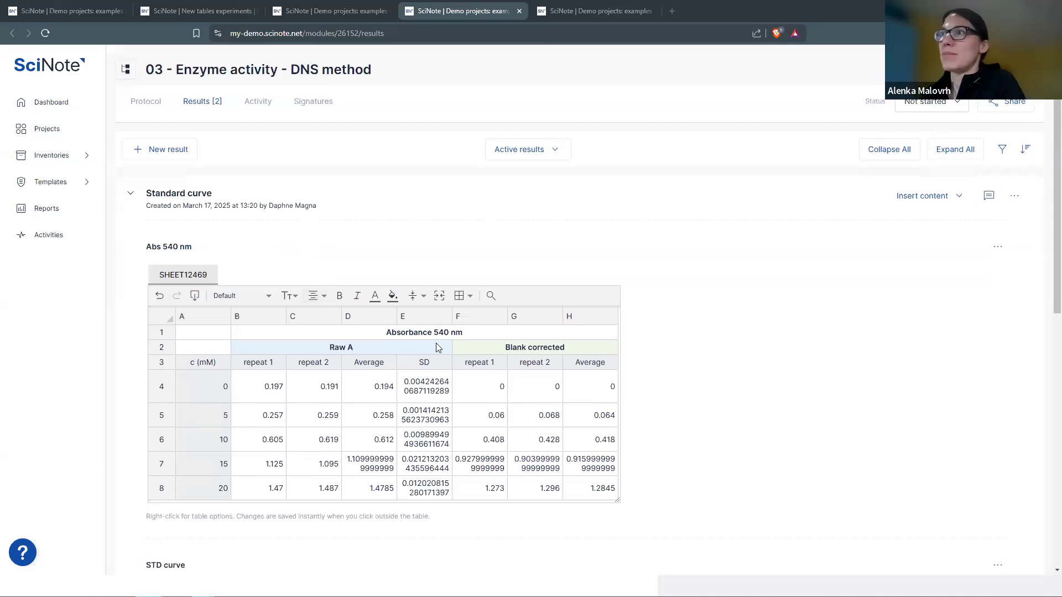
scroll(410, 432, down, 2)
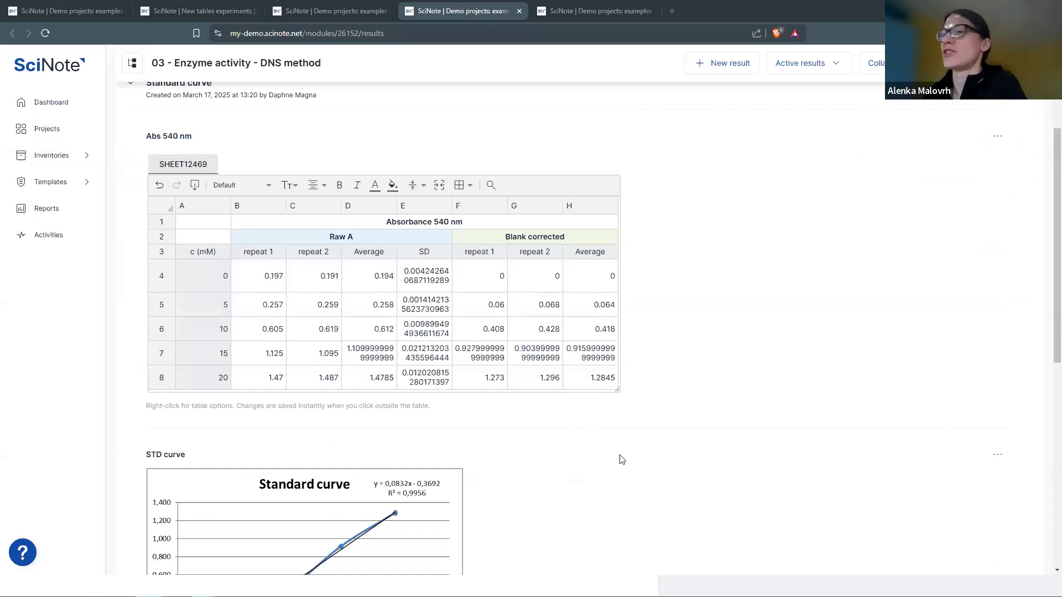
scroll(620, 464, down, 2)
scroll(495, 396, down, 1)
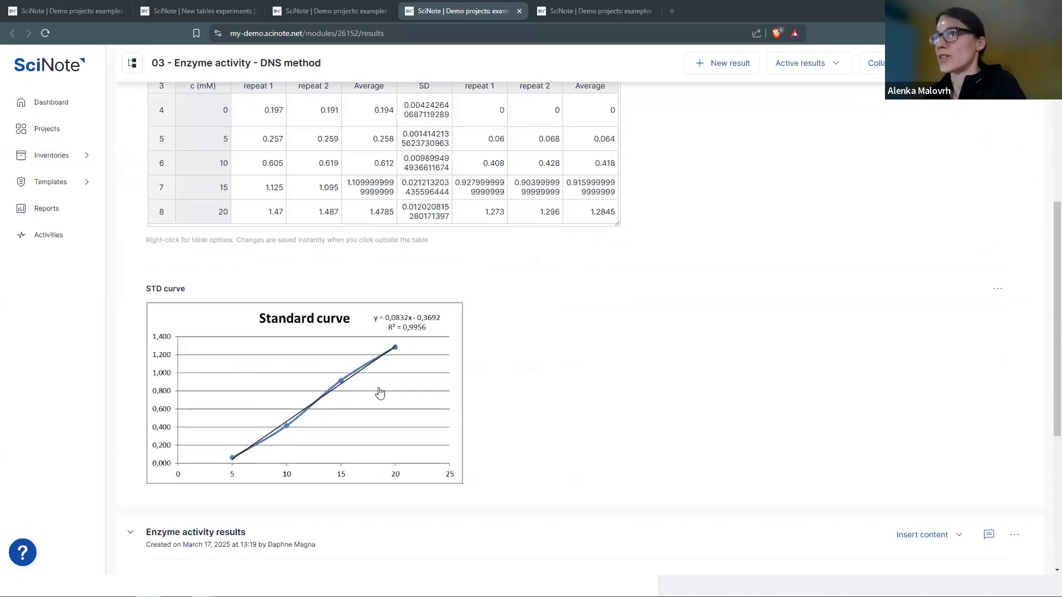
scroll(727, 412, down, 2)
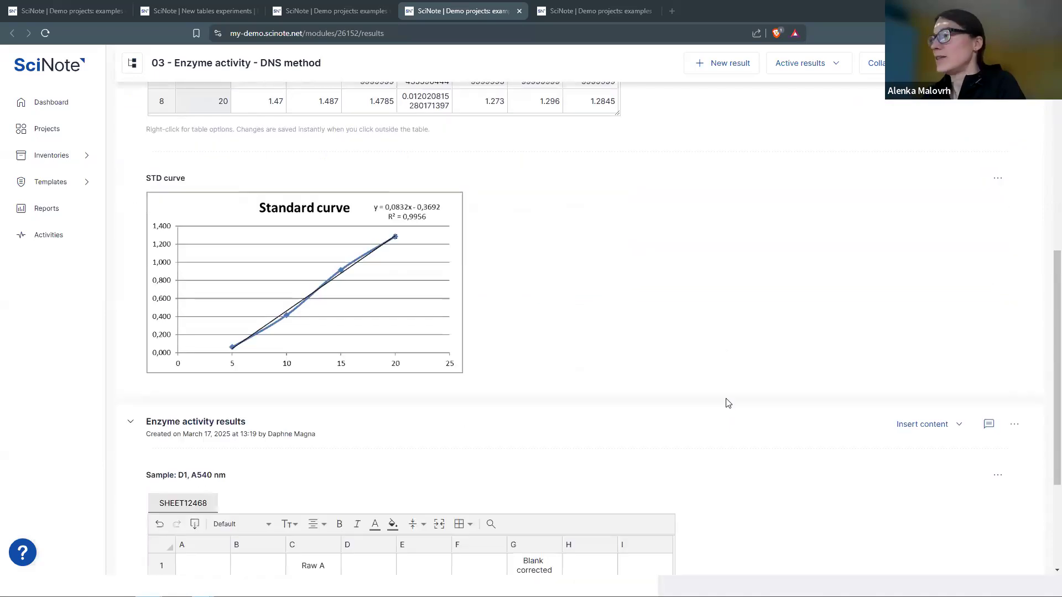
scroll(729, 402, down, 3)
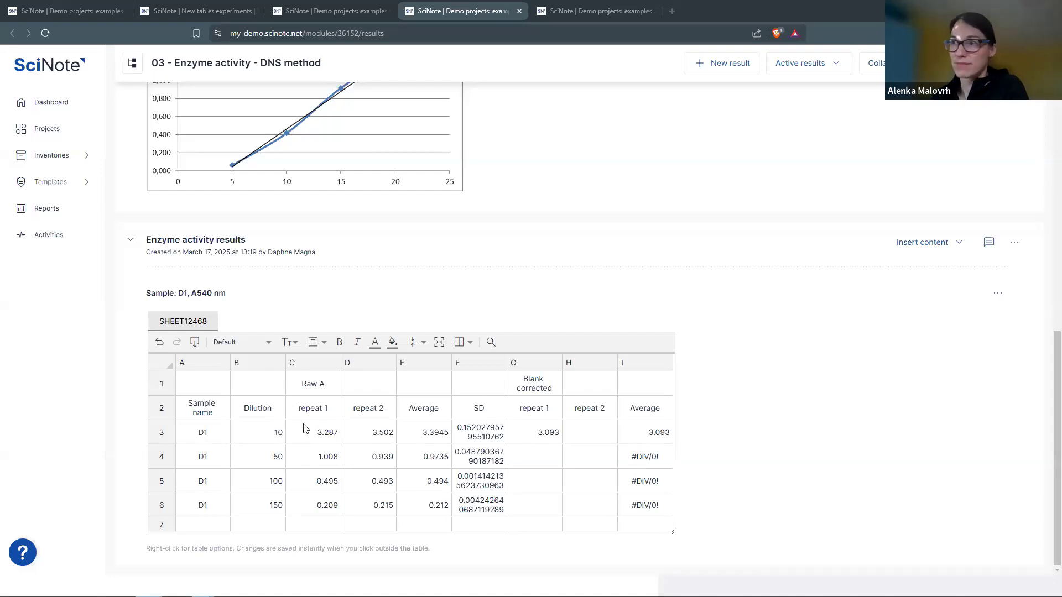
- Merge C1:F1 into one Raw A heading shaded light blue
drag(332, 381, 474, 380)
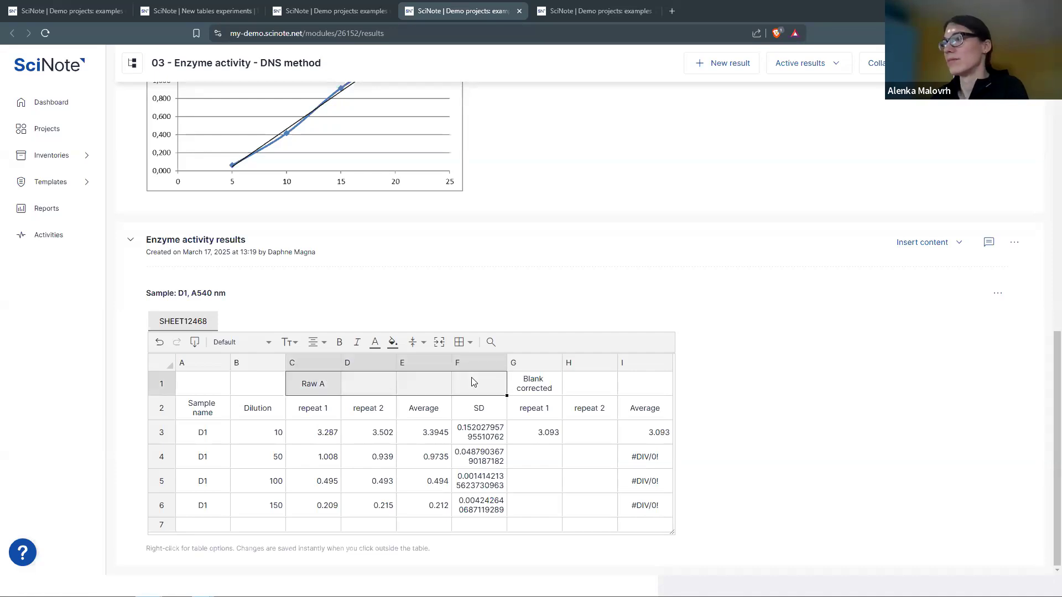
click(440, 343)
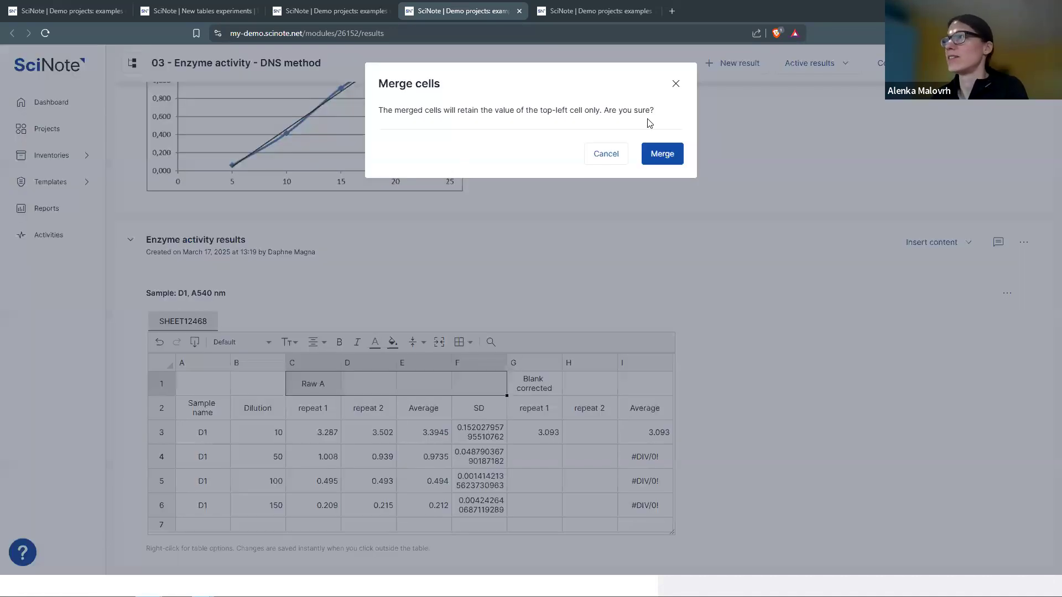
click(662, 155)
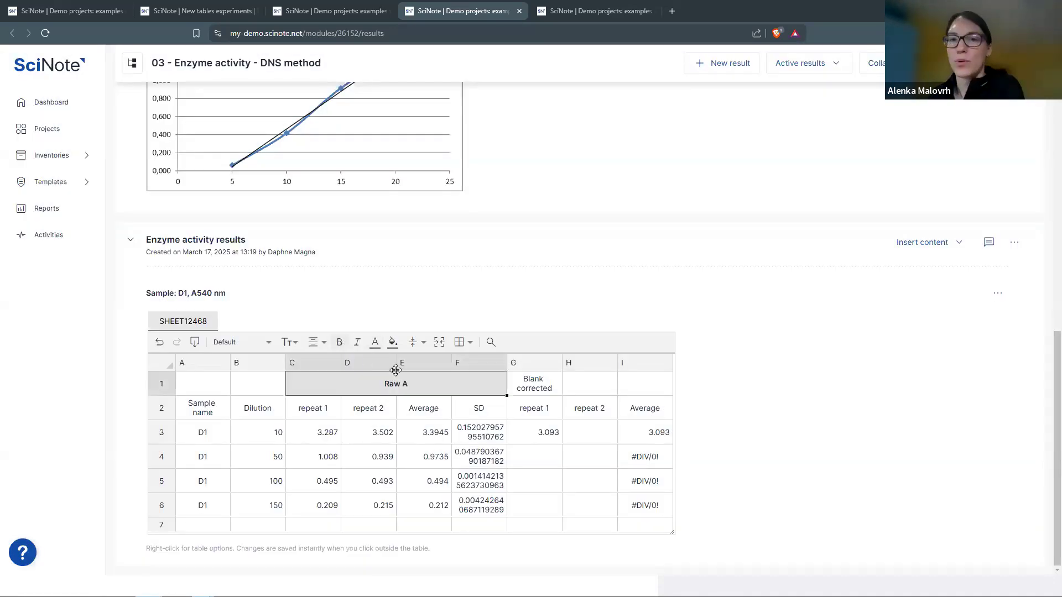
click(393, 341)
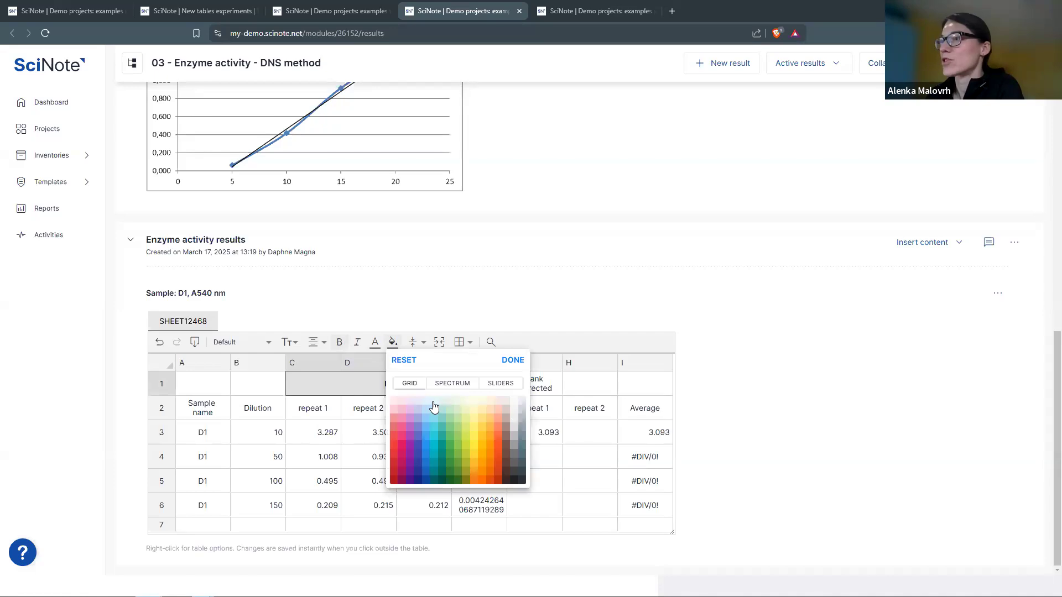
click(434, 407)
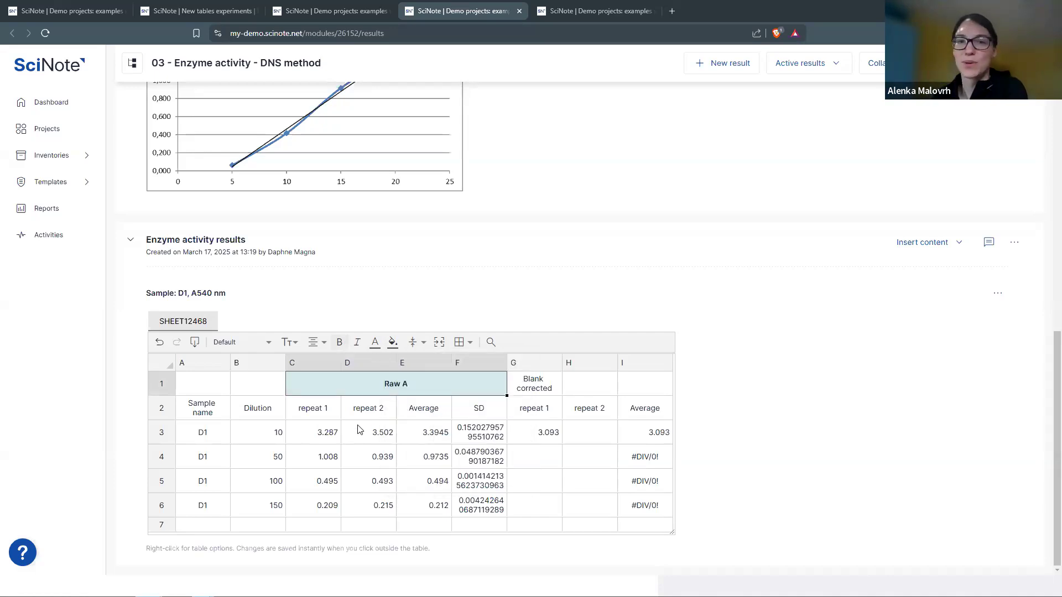
- Give the row 2 headings a darker text colour
click(169, 408)
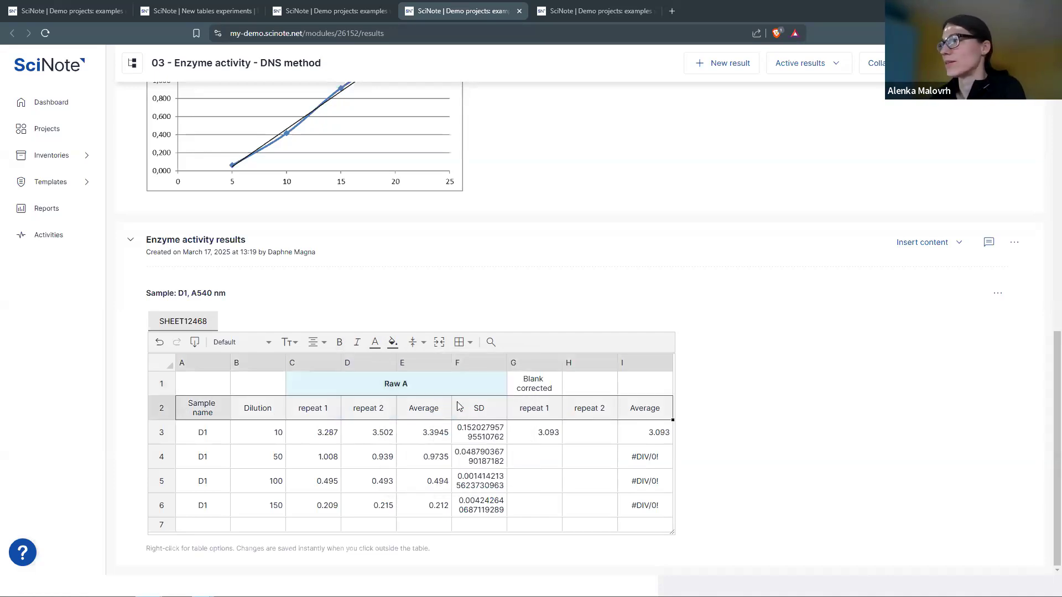
click(375, 343)
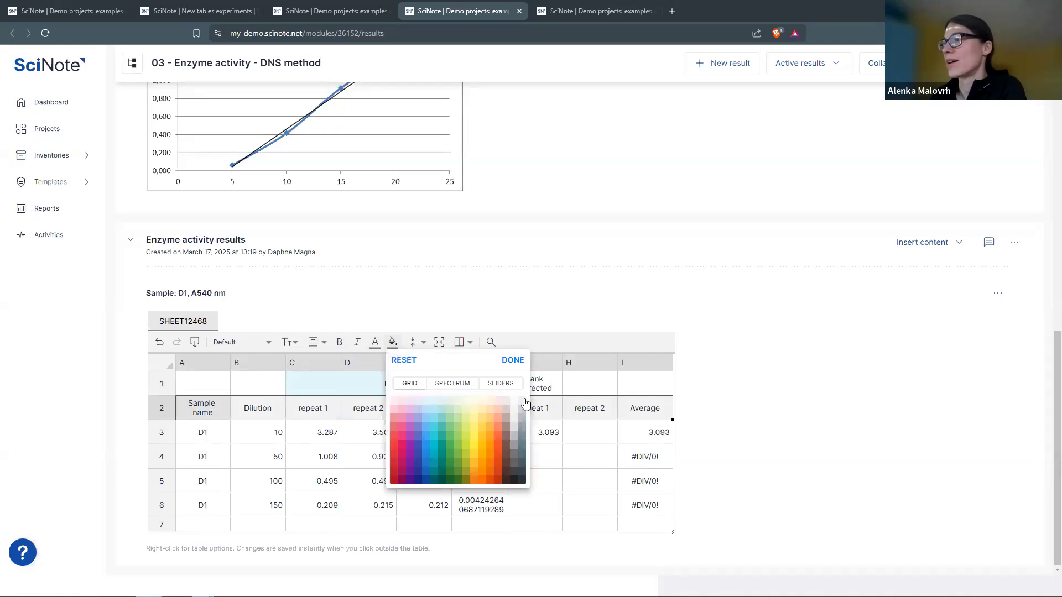
click(526, 404)
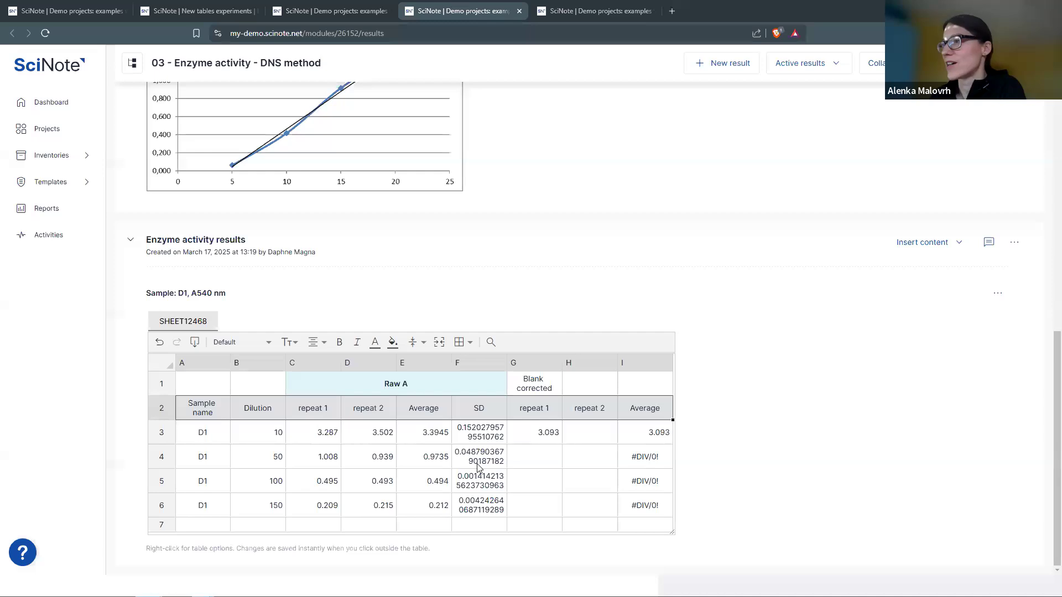
click(246, 449)
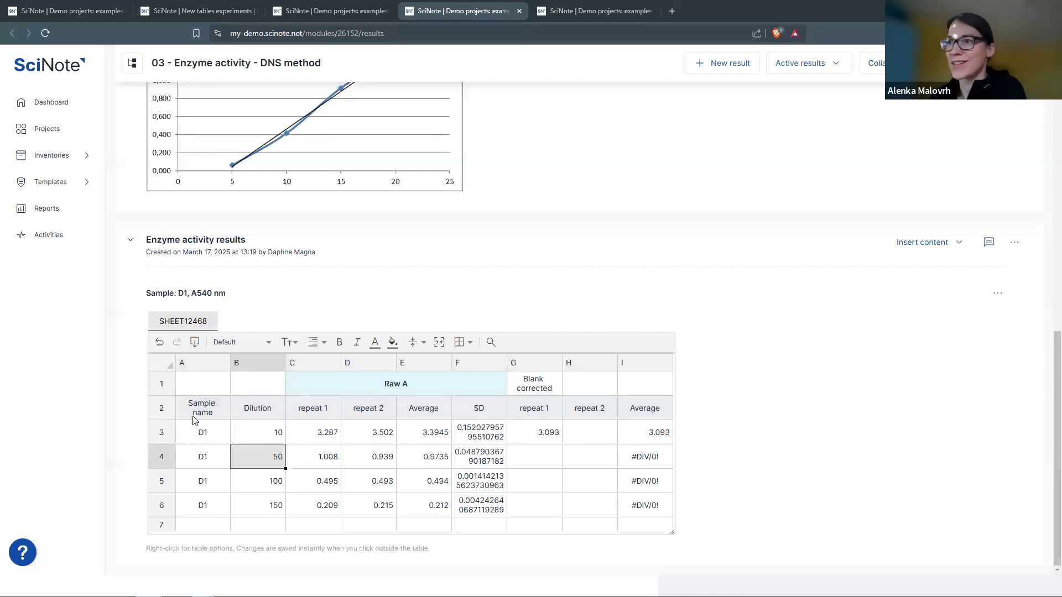
click(162, 414)
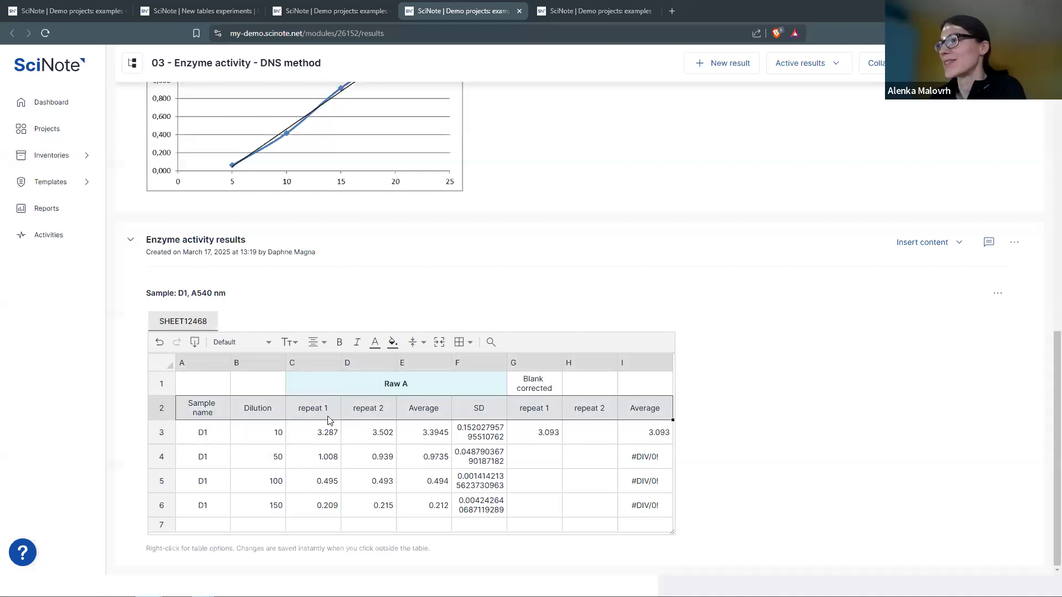
- Add a bottom border under the row 2 headings
click(463, 347)
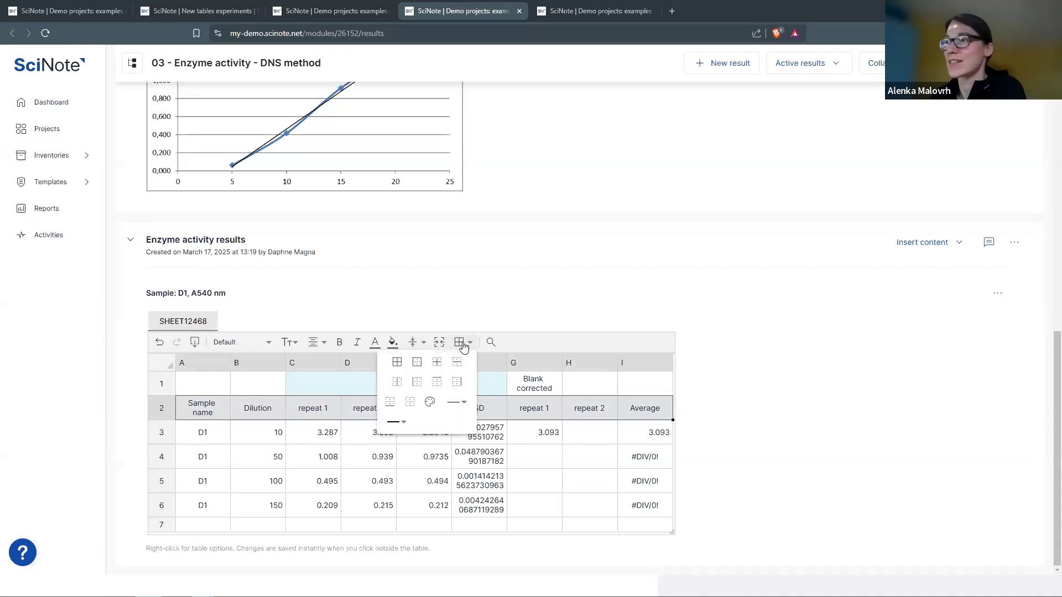
click(391, 407)
click(318, 468)
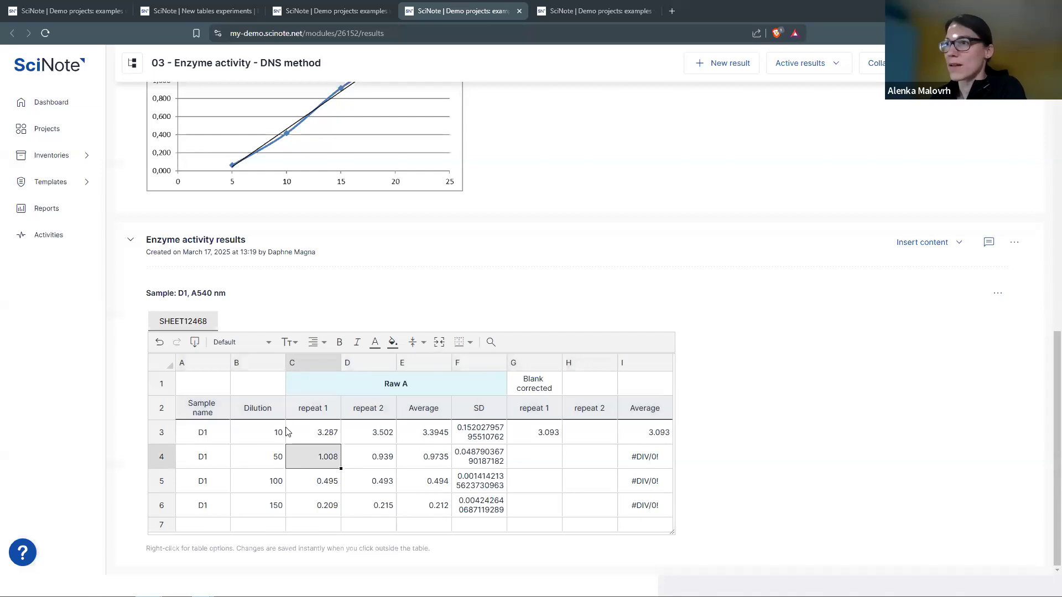
- Add right borders to Dilution B3:B6 and SD F2:F6, then select G1:I1
drag(269, 433, 270, 506)
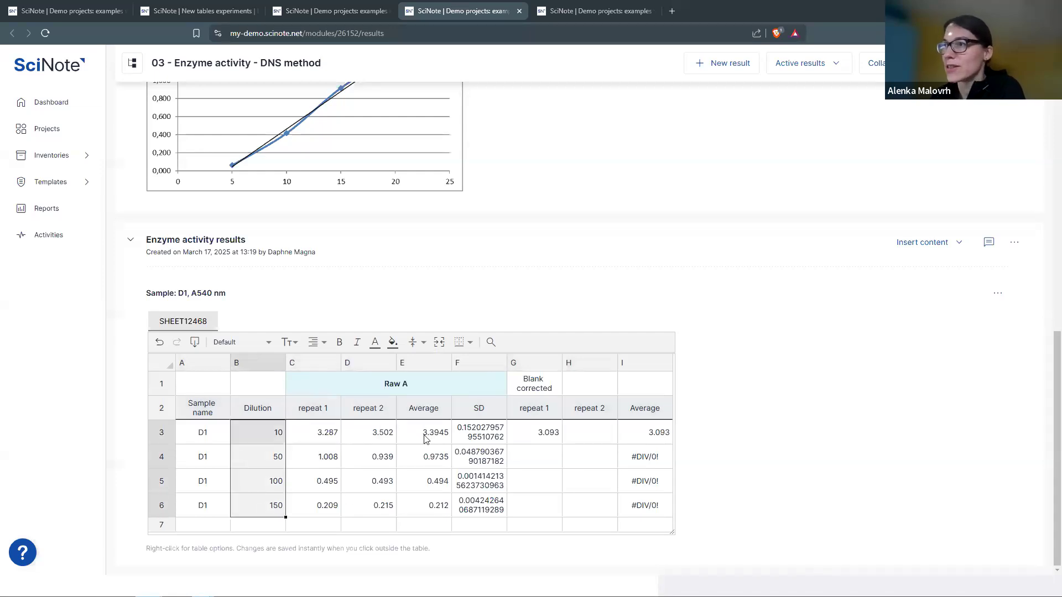
click(470, 343)
click(455, 387)
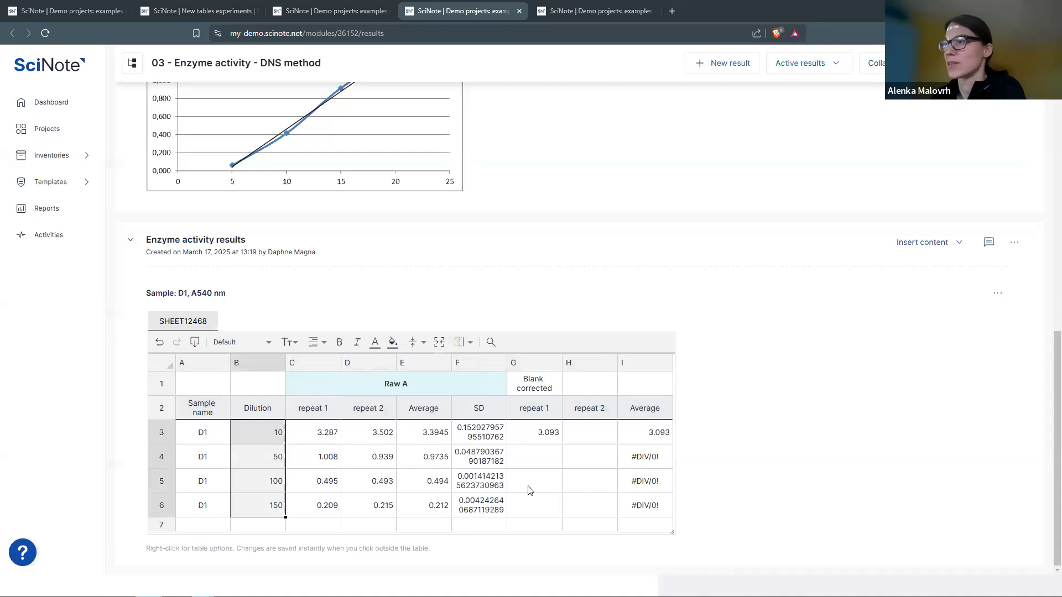
drag(495, 412, 492, 506)
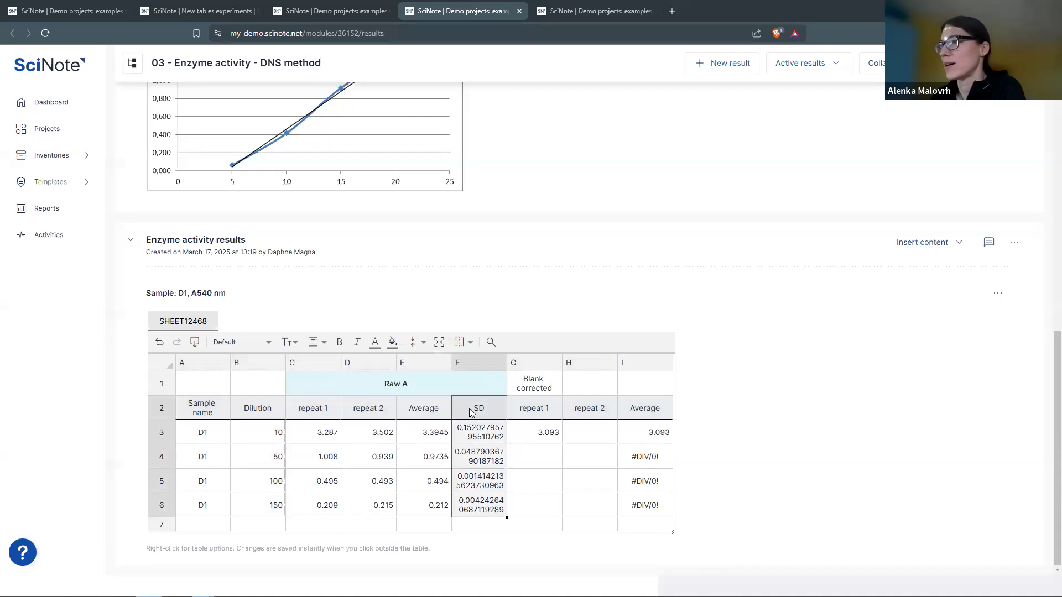
click(471, 342)
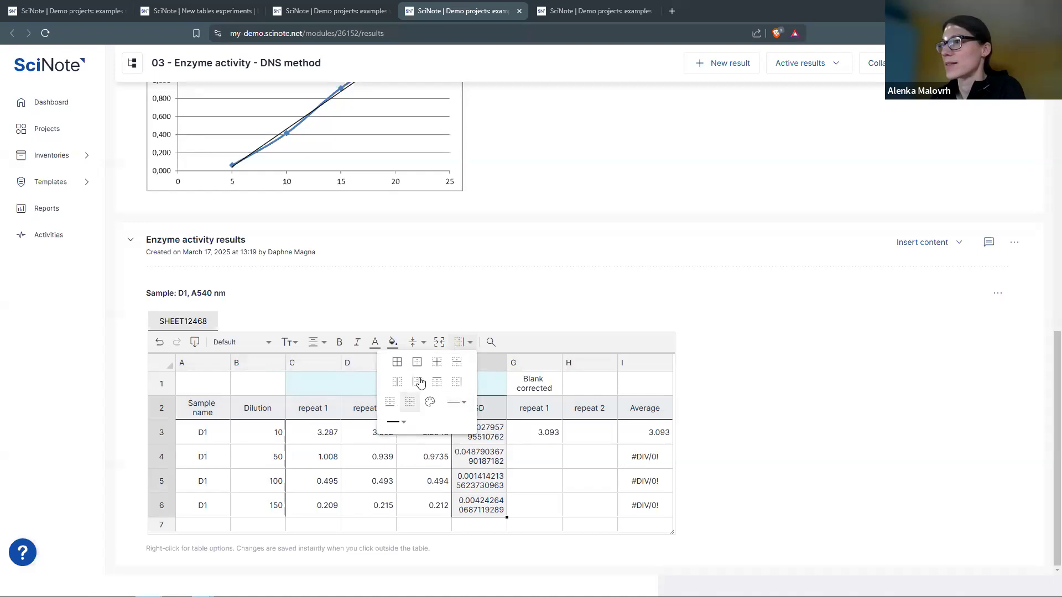
click(457, 382)
click(538, 382)
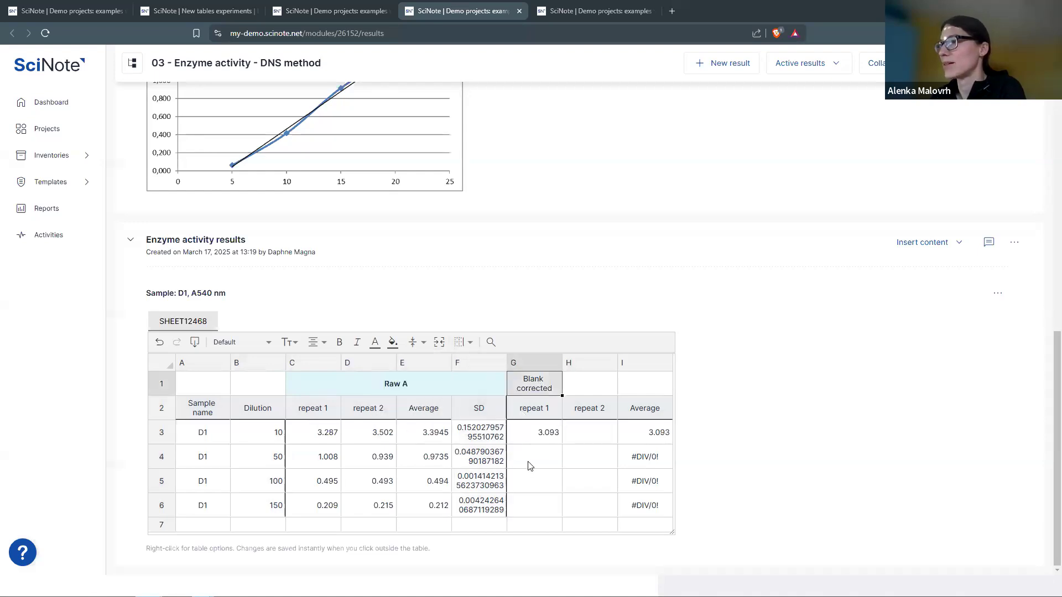
drag(538, 382, 636, 386)
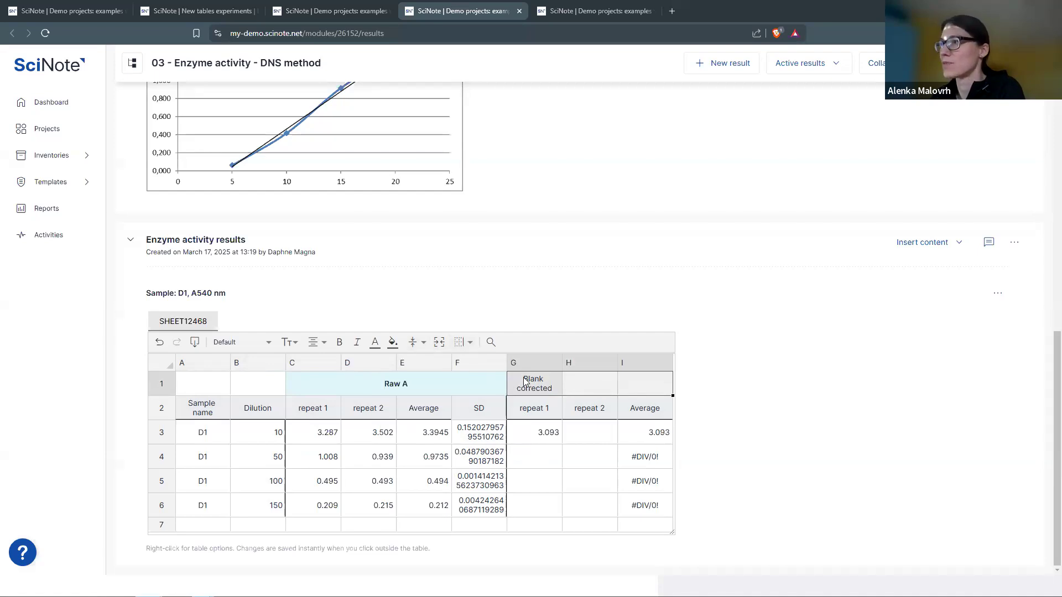
- Merge G1:I1 into a bold Blank corrected heading with a pale-green background
click(442, 346)
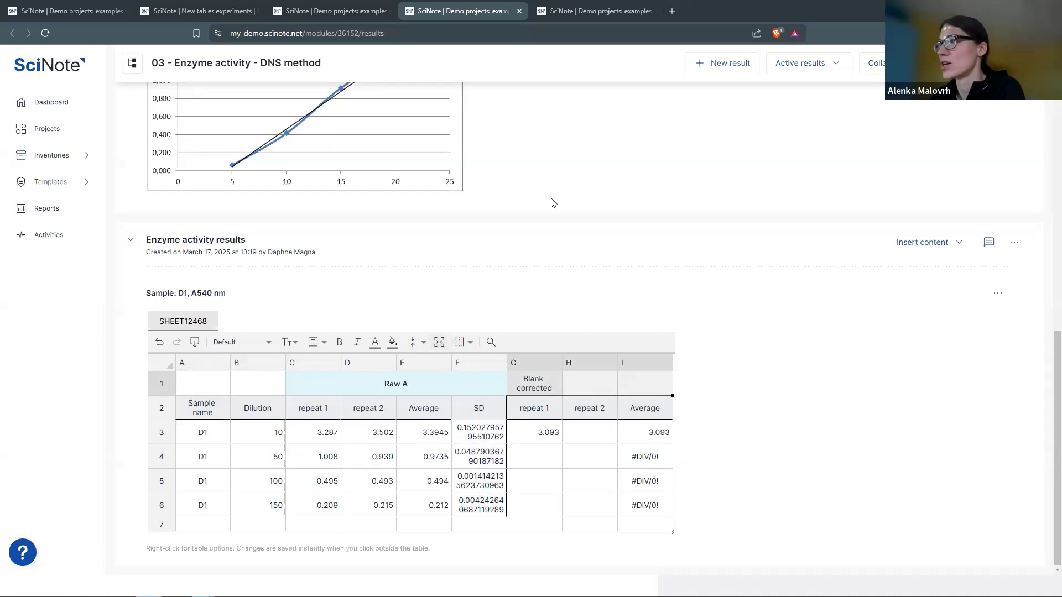
click(662, 159)
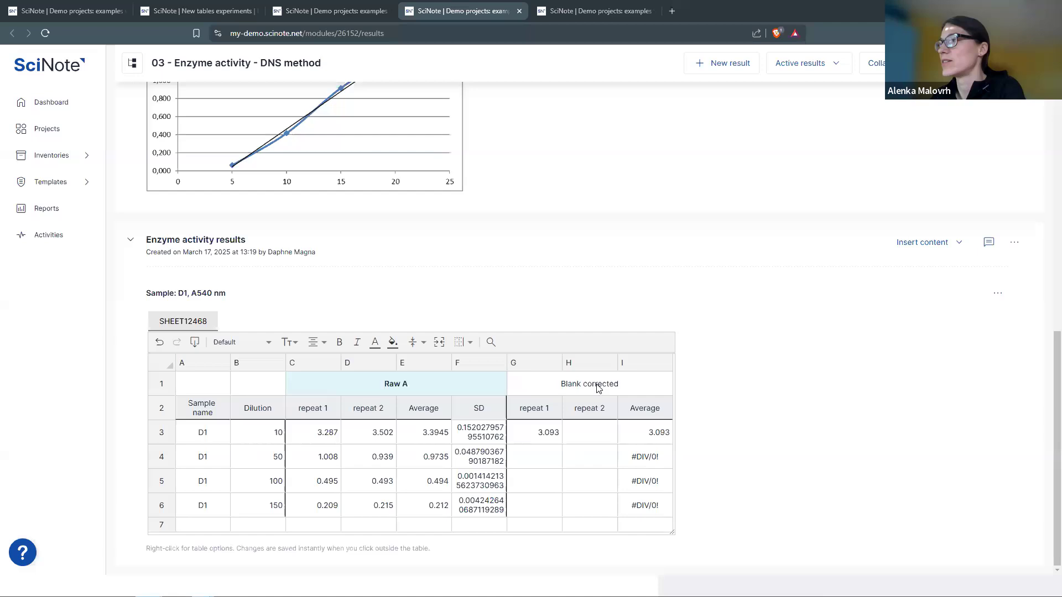
click(600, 389)
key(ctrl+b)
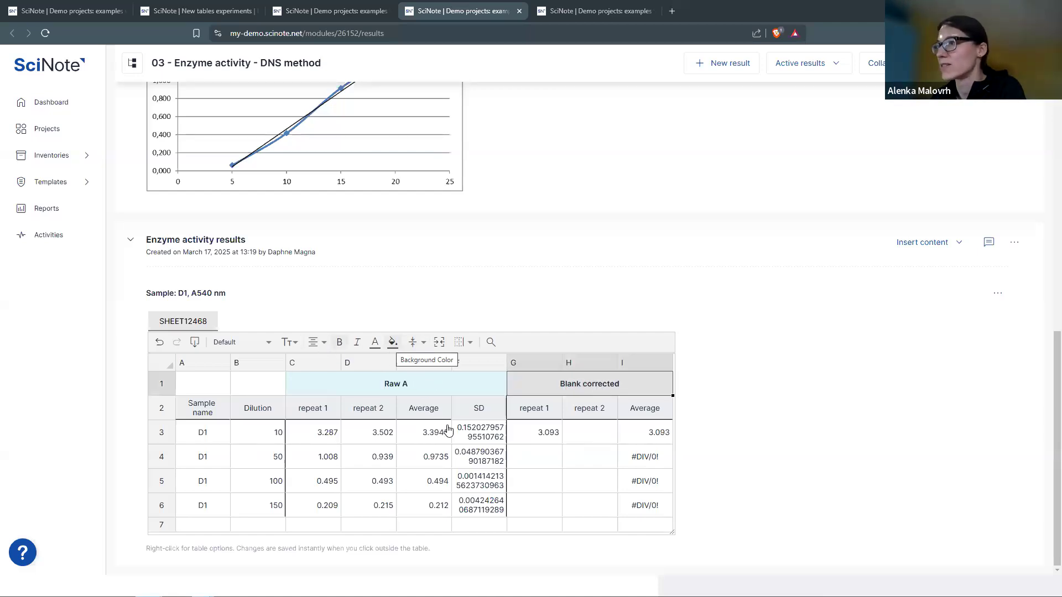
click(393, 344)
click(465, 414)
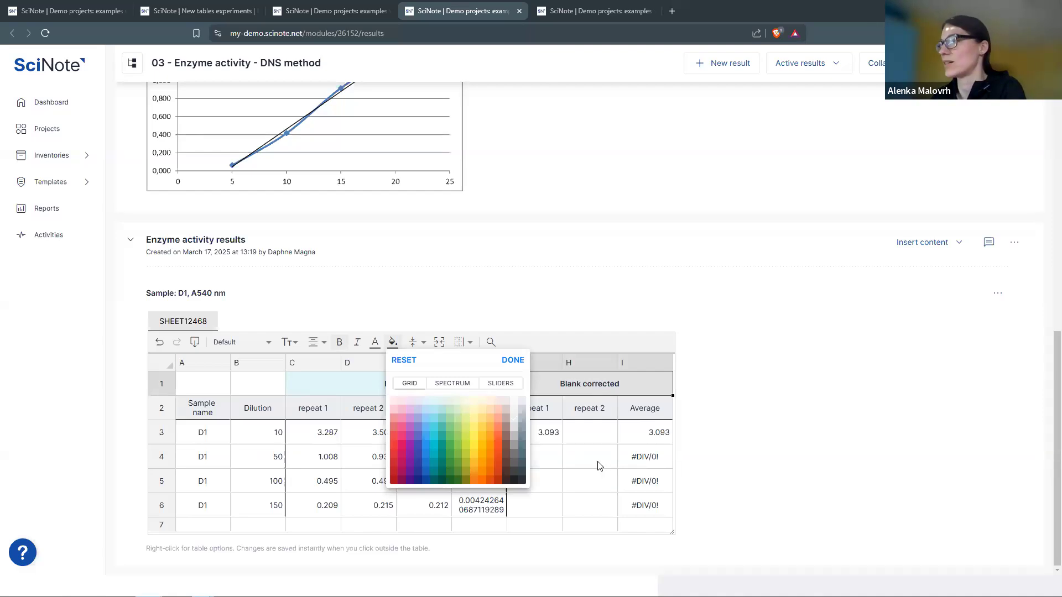
click(600, 463)
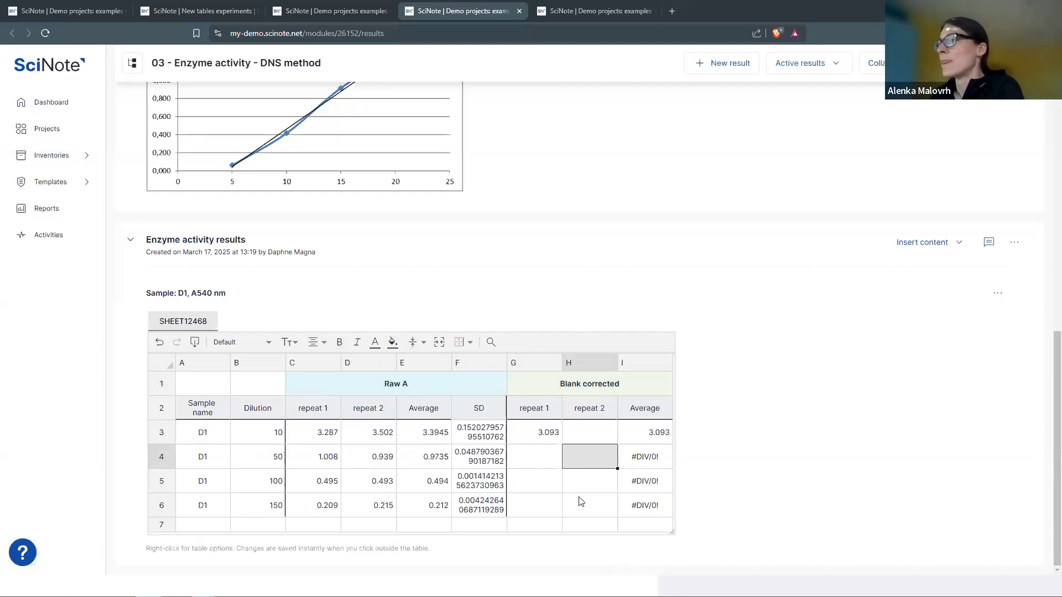
click(540, 434)
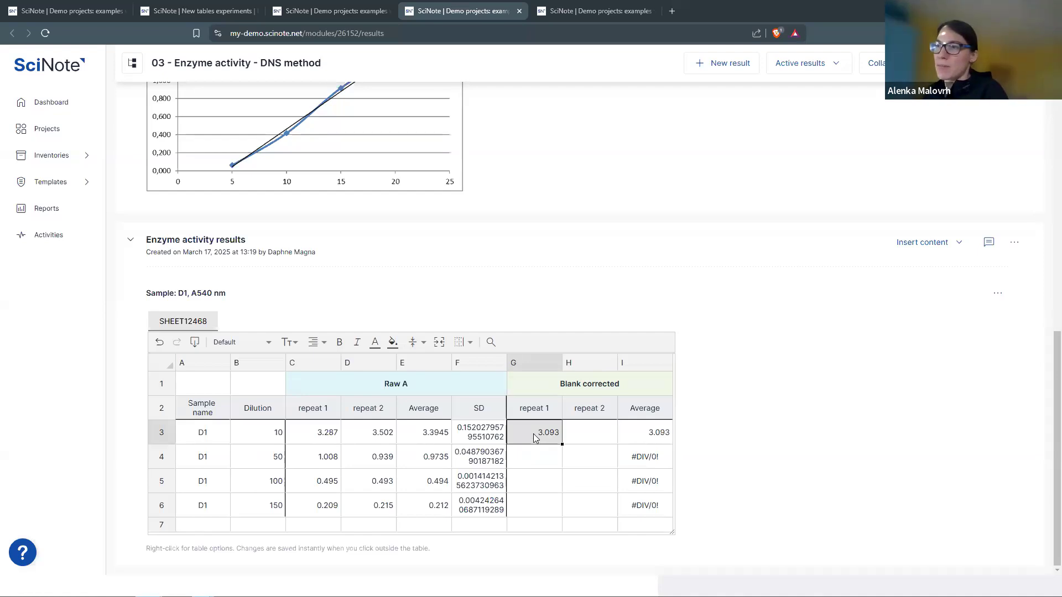
- Inspect the existing blank-correction formula in cell G3
scroll(557, 333, up, 1)
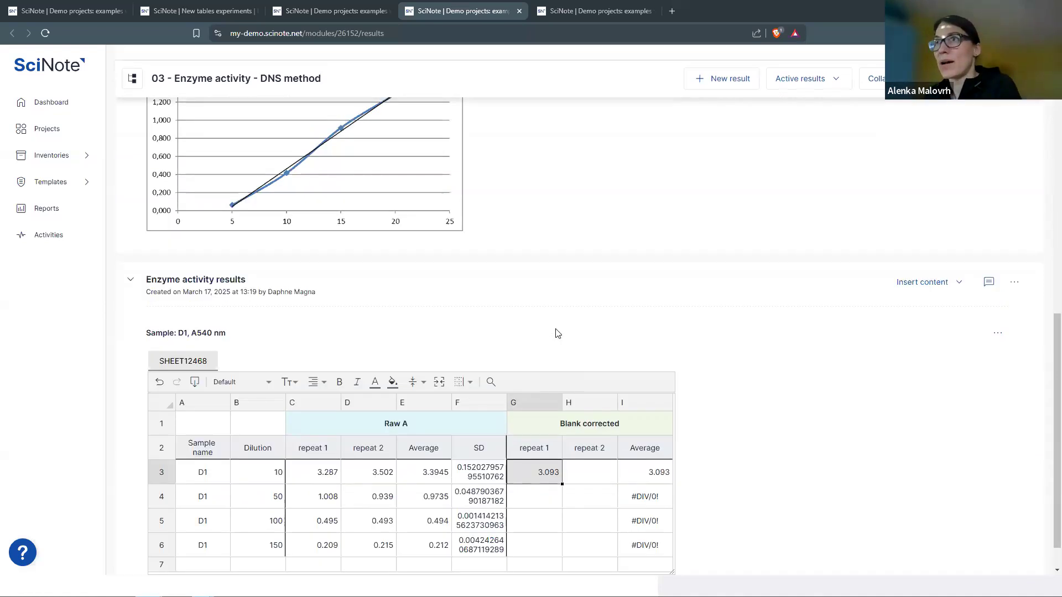
scroll(558, 334, up, 10)
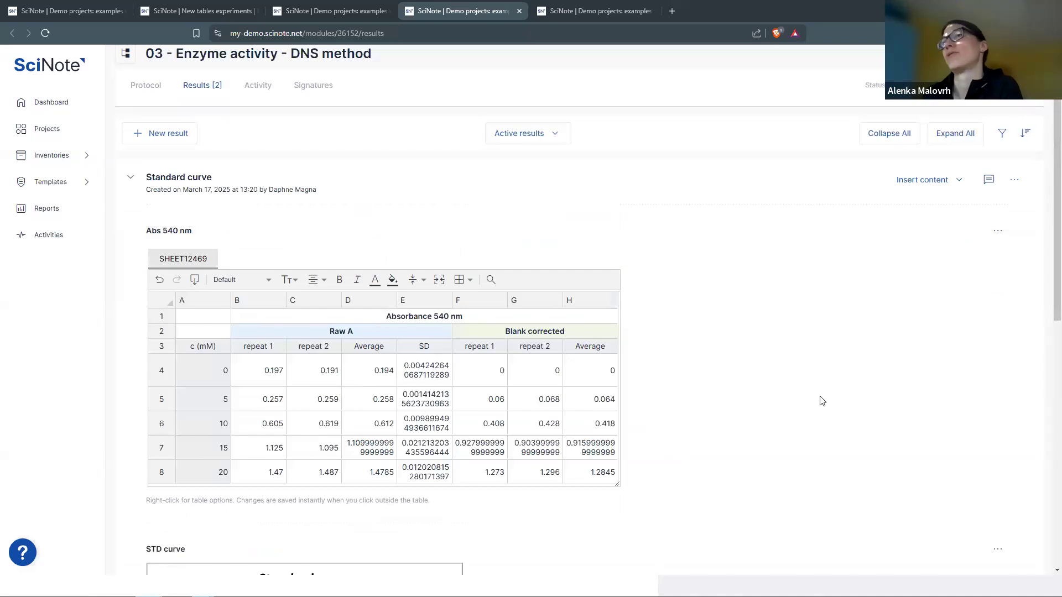
scroll(822, 400, down, 10)
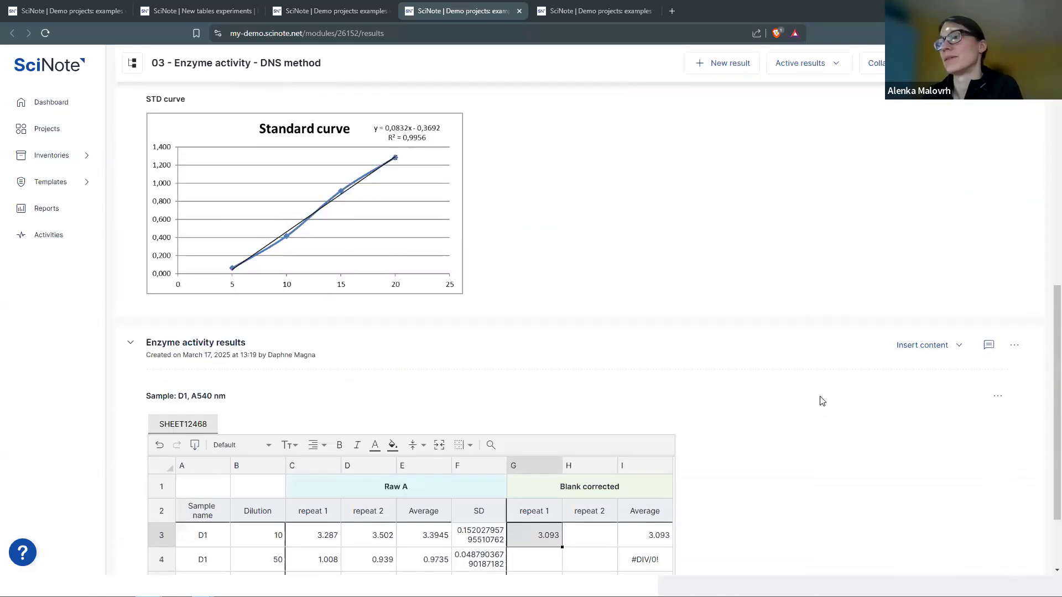
double_click(541, 438)
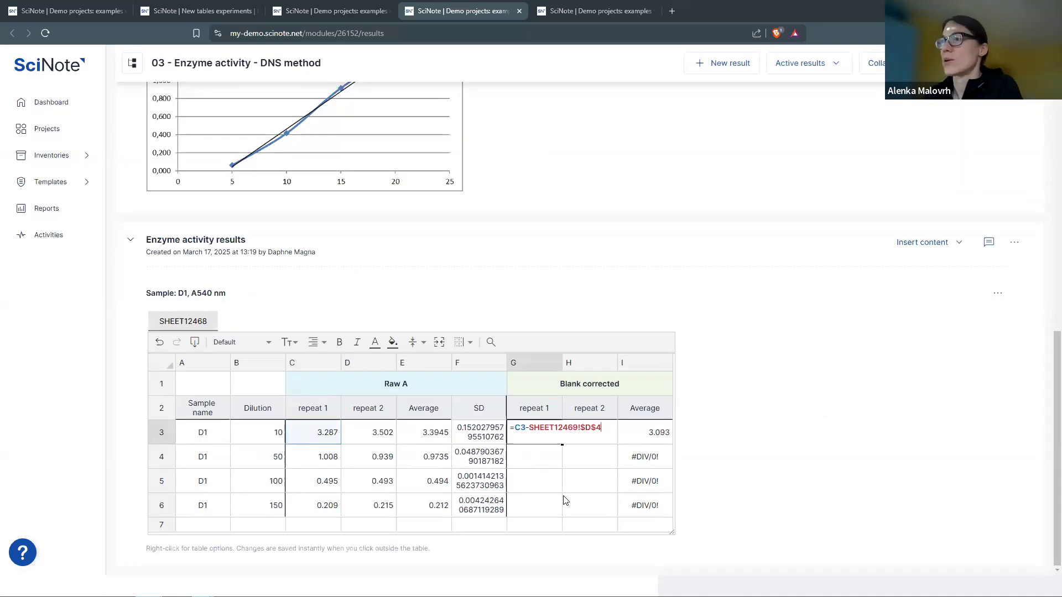
click(543, 464)
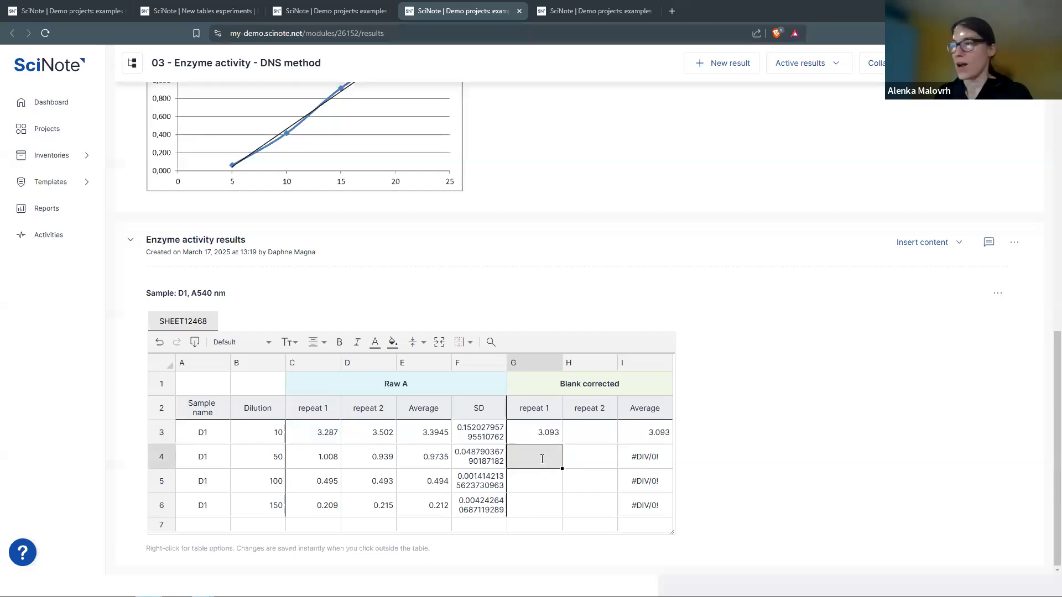
- Enter =C4-SHEET12469!$D$4 in G4, subtracting the fixed 0.194 blank average
text(=)
click(314, 464)
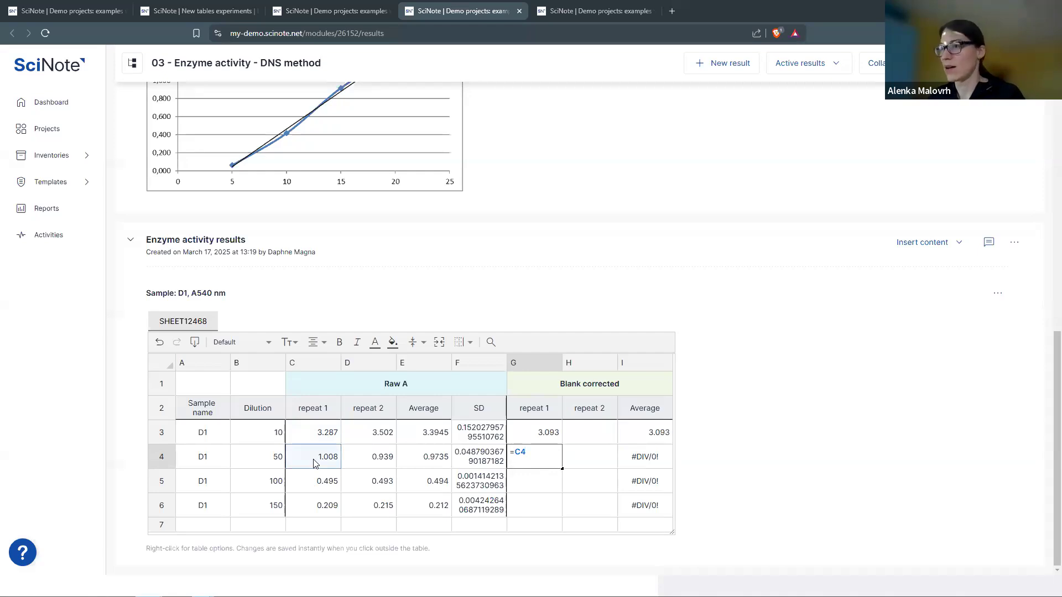
scroll(622, 246, up, 1)
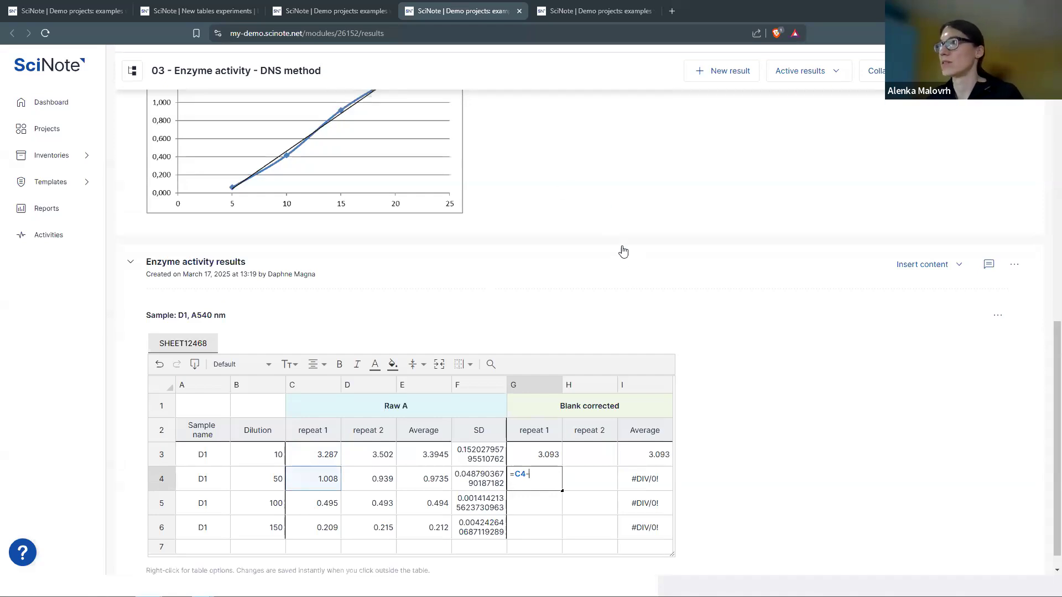
scroll(623, 255, up, 7)
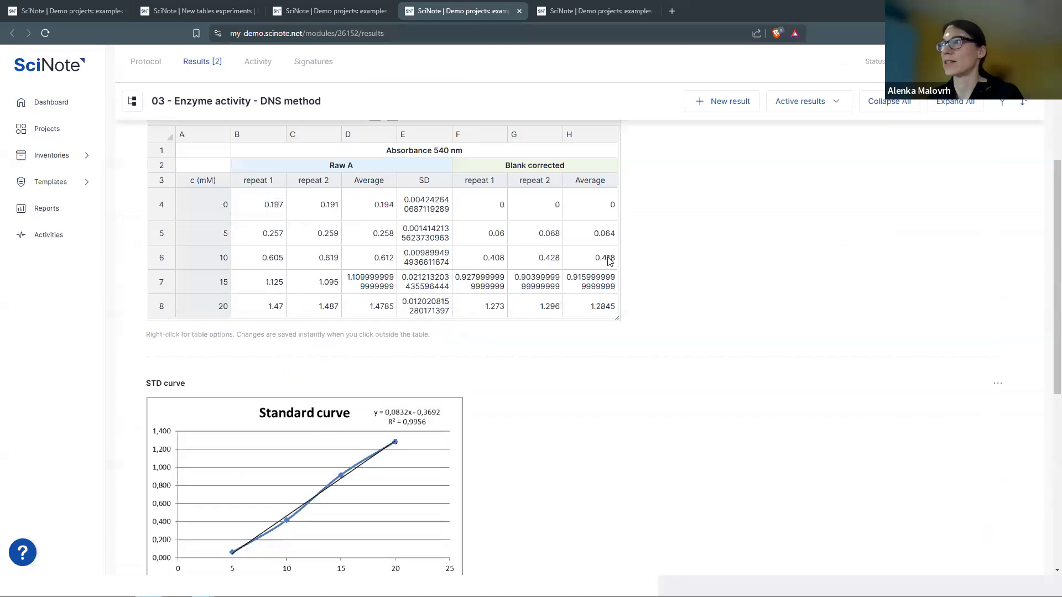
click(434, 265)
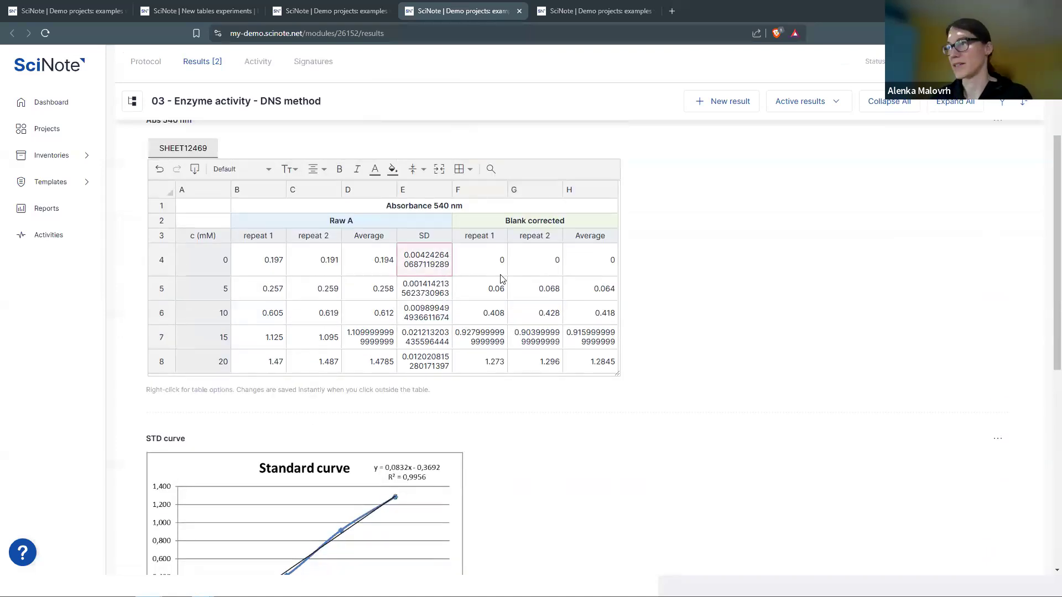
scroll(569, 391, down, 8)
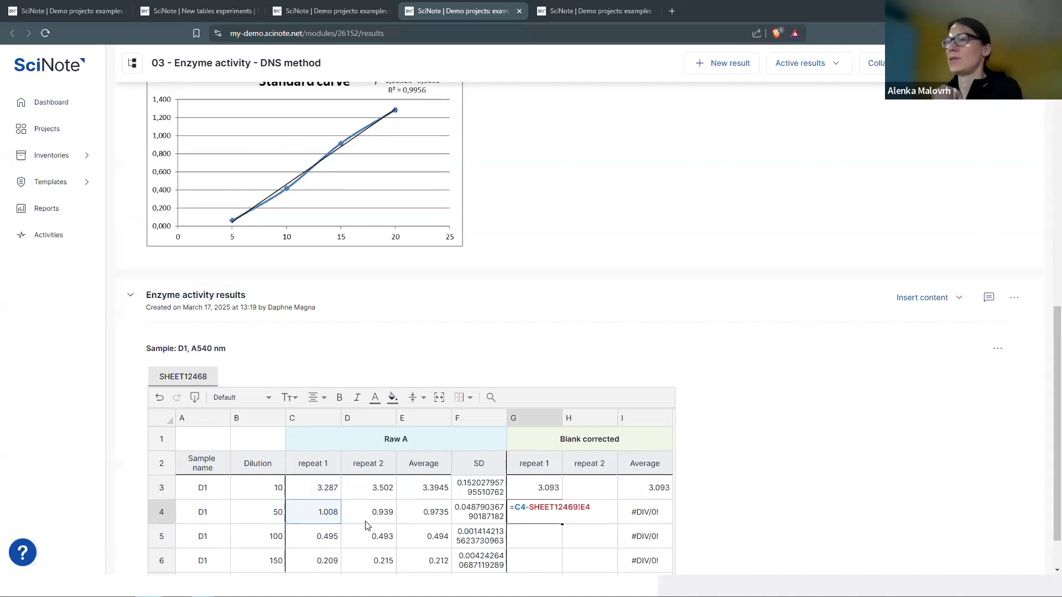
scroll(363, 553, up, 7)
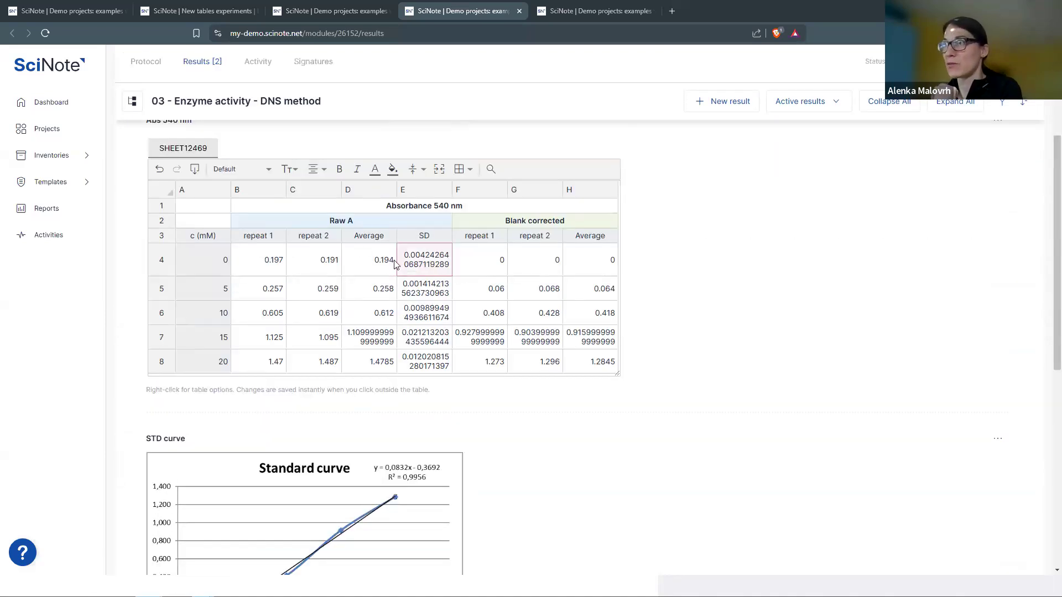
click(376, 261)
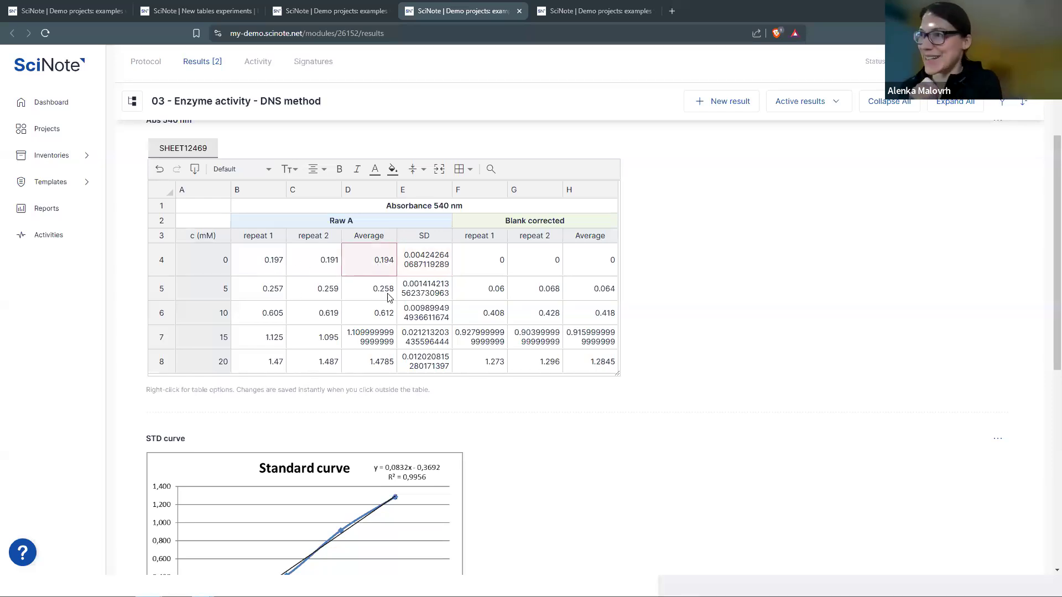
scroll(516, 446, down, 5)
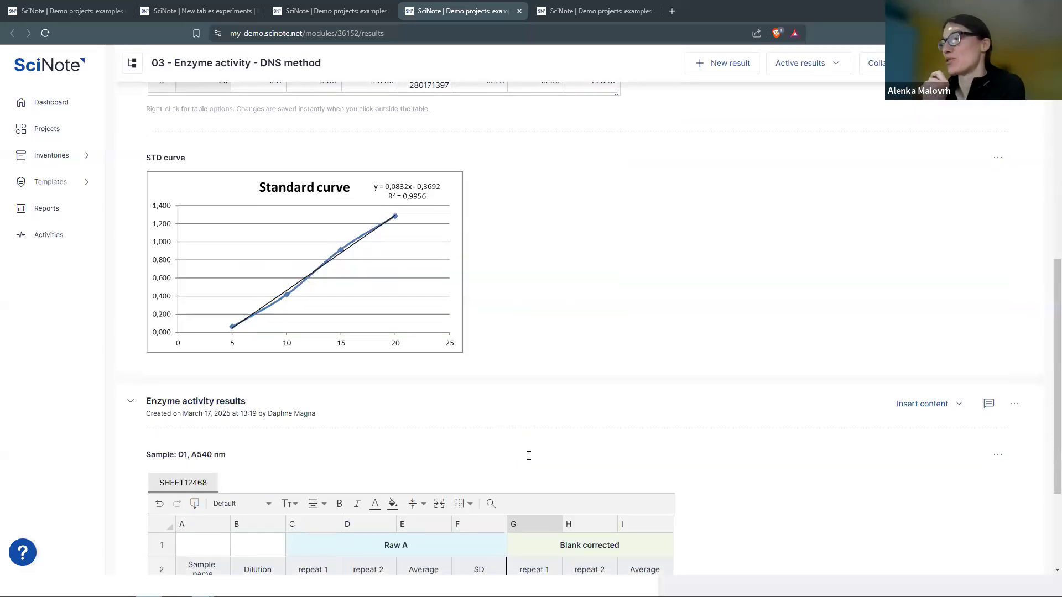
scroll(526, 450, down, 3)
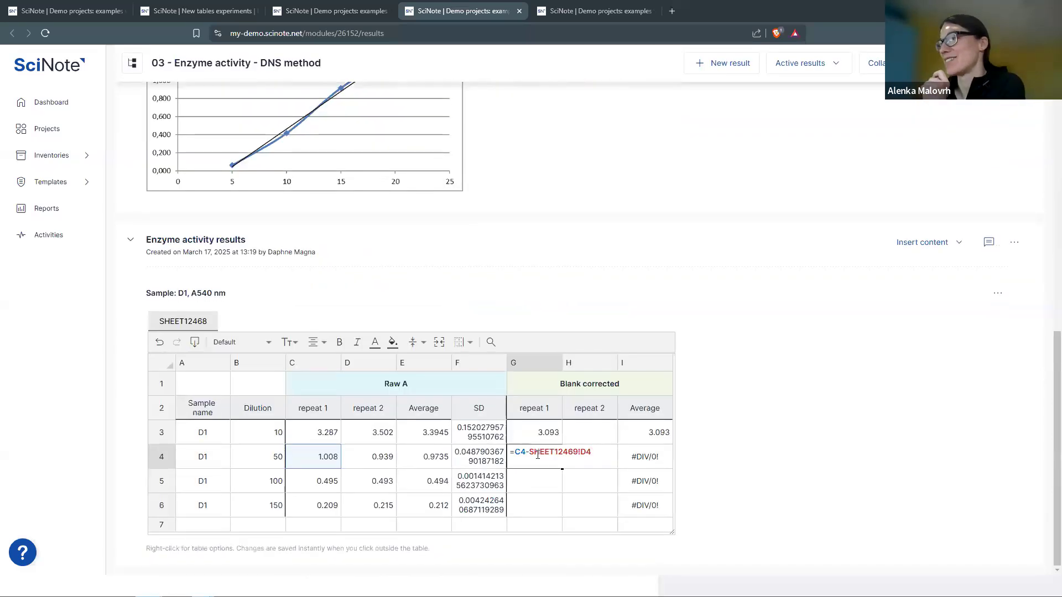
click(581, 453)
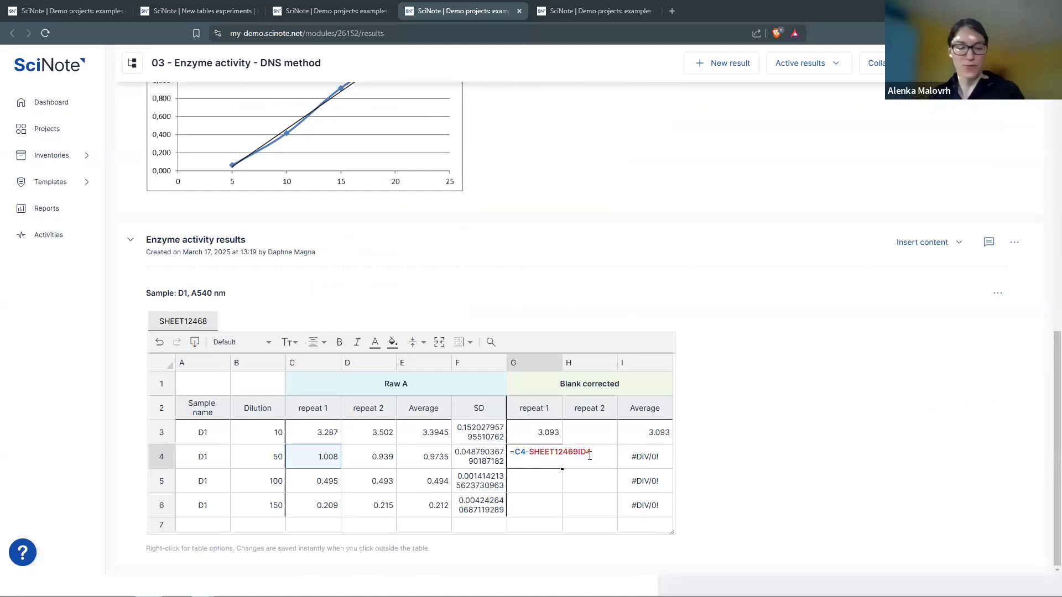
text($D)
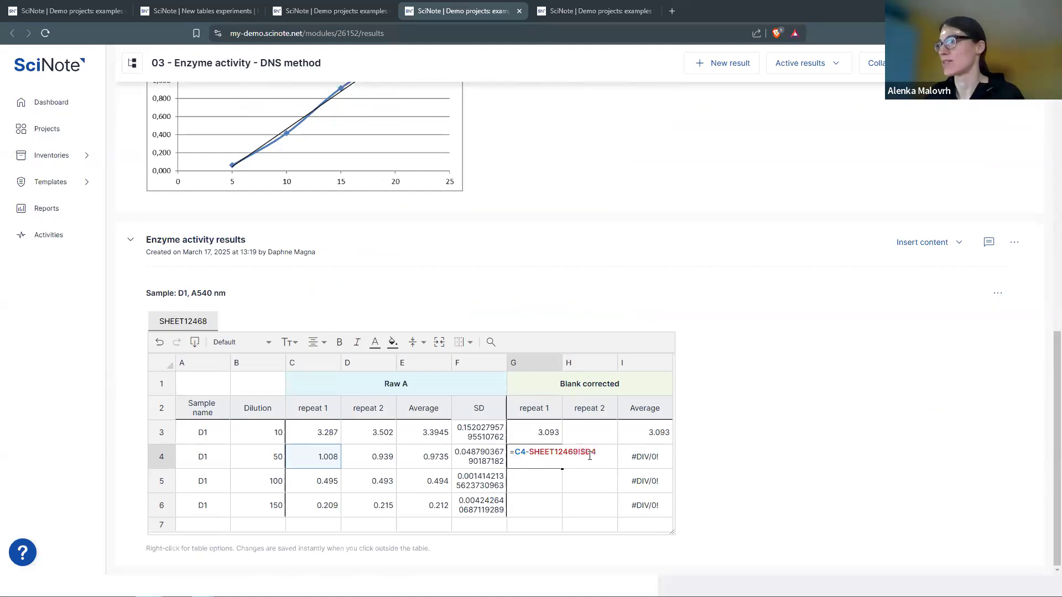
text($)
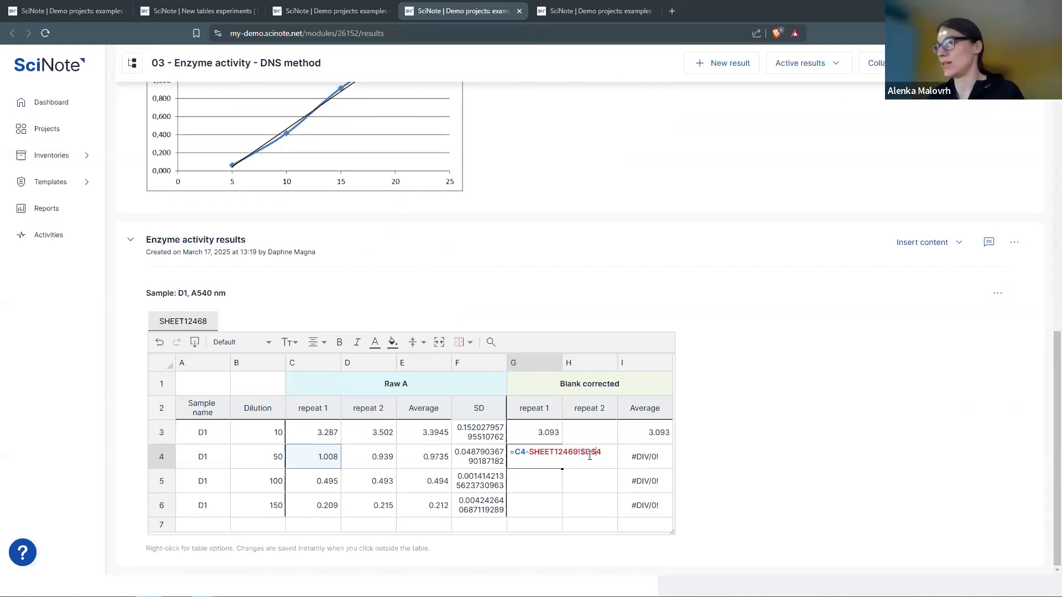
key(Return)
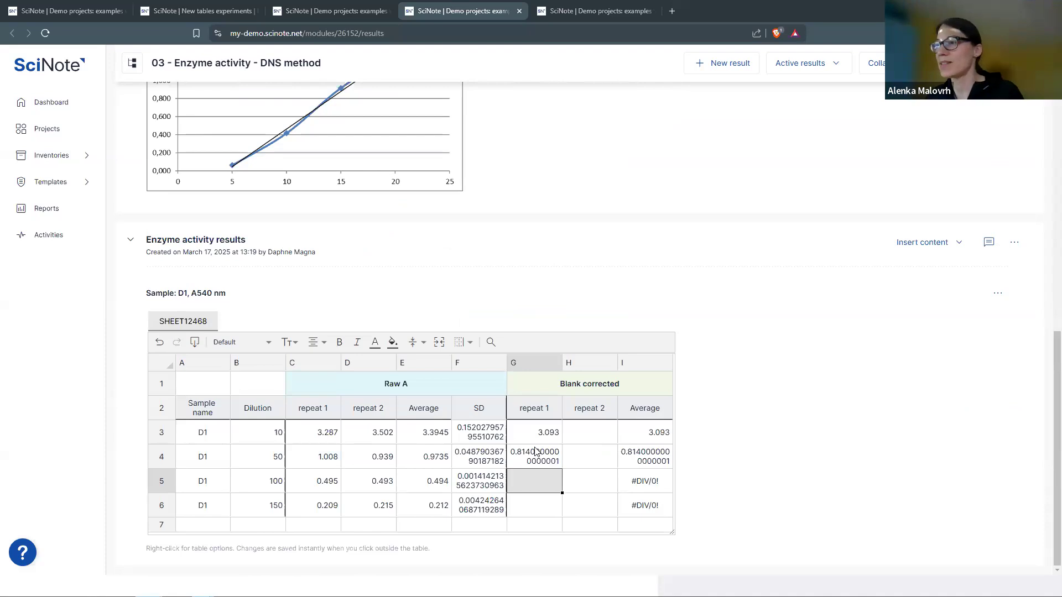
- Fill the blank-correction formula down G4:G6 and across H3:H6, giving Averages 3.2005, 0.7795, 0.3, 0.018
click(561, 463)
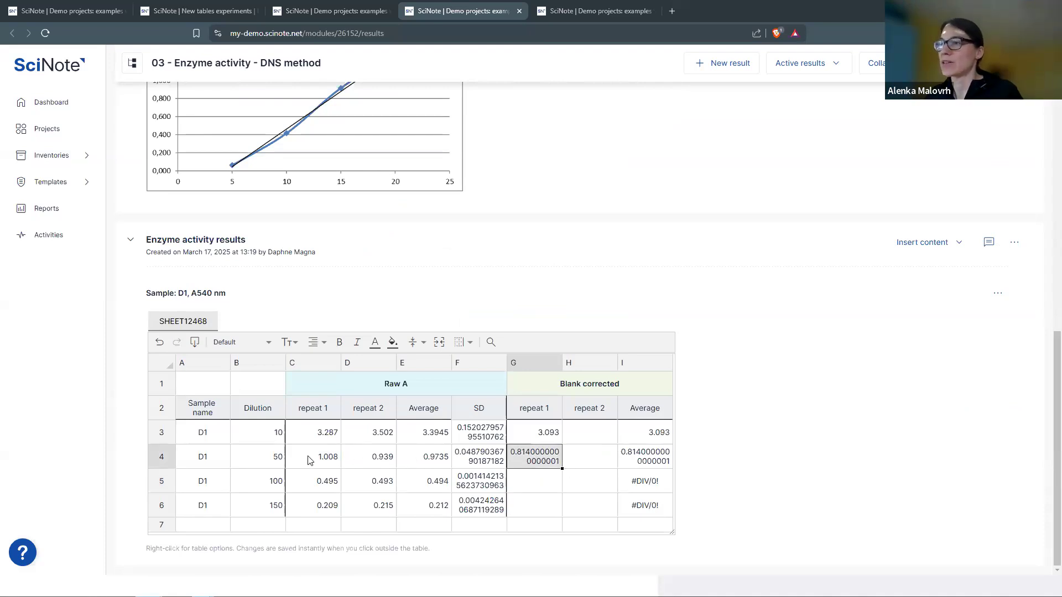
drag(562, 470, 563, 518)
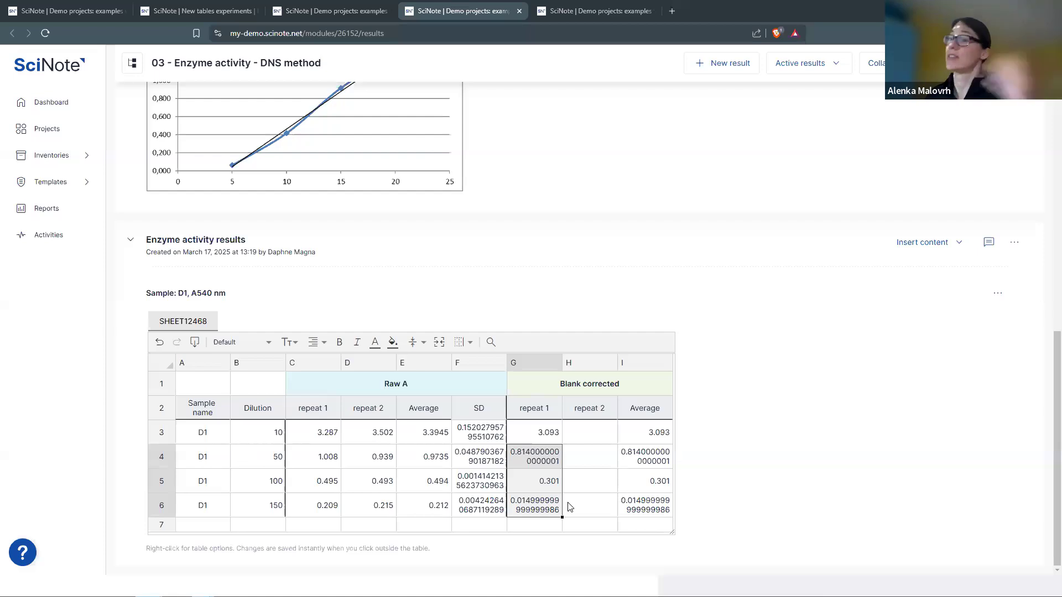
click(560, 433)
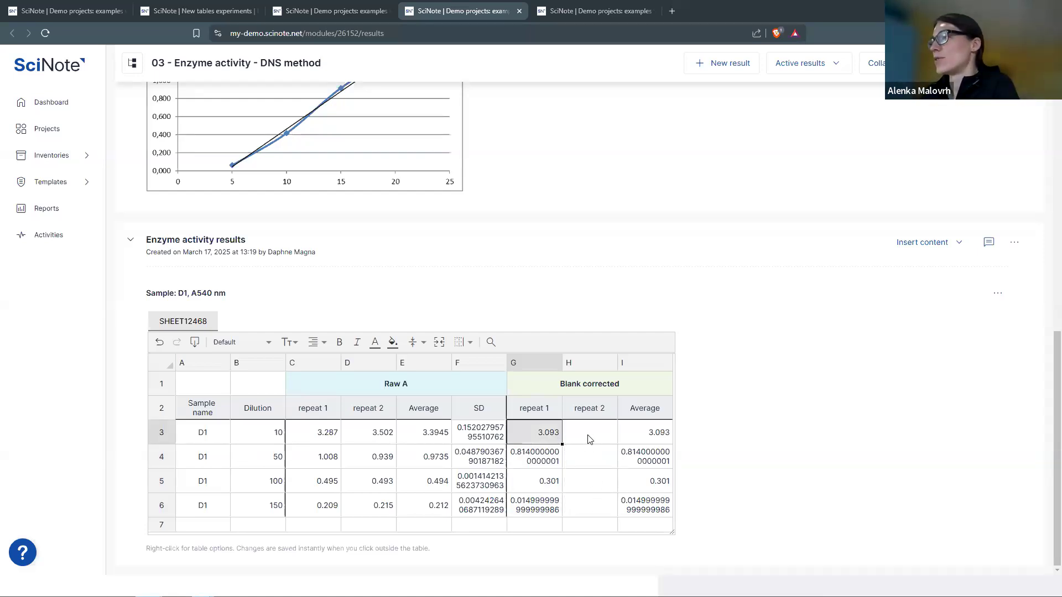
click(590, 439)
click(556, 437)
drag(590, 446, 613, 507)
drag(553, 437, 597, 518)
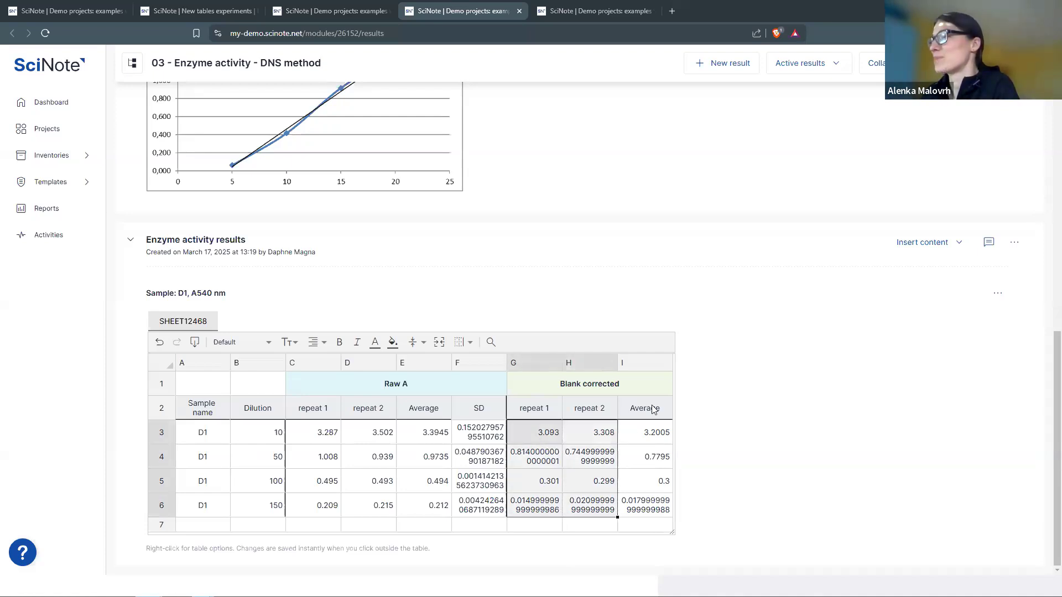
click(644, 434)
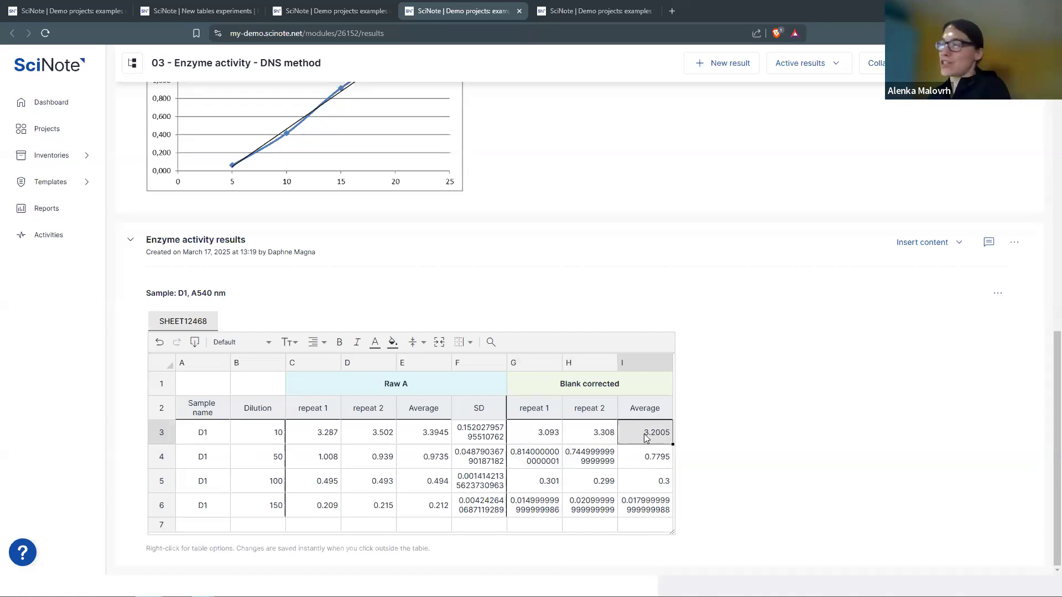
- Check I3's =AVERAGE(G3:H3), then enter =average(G6:H6) in I6, giving 0.017999999999999988
double_click(643, 442)
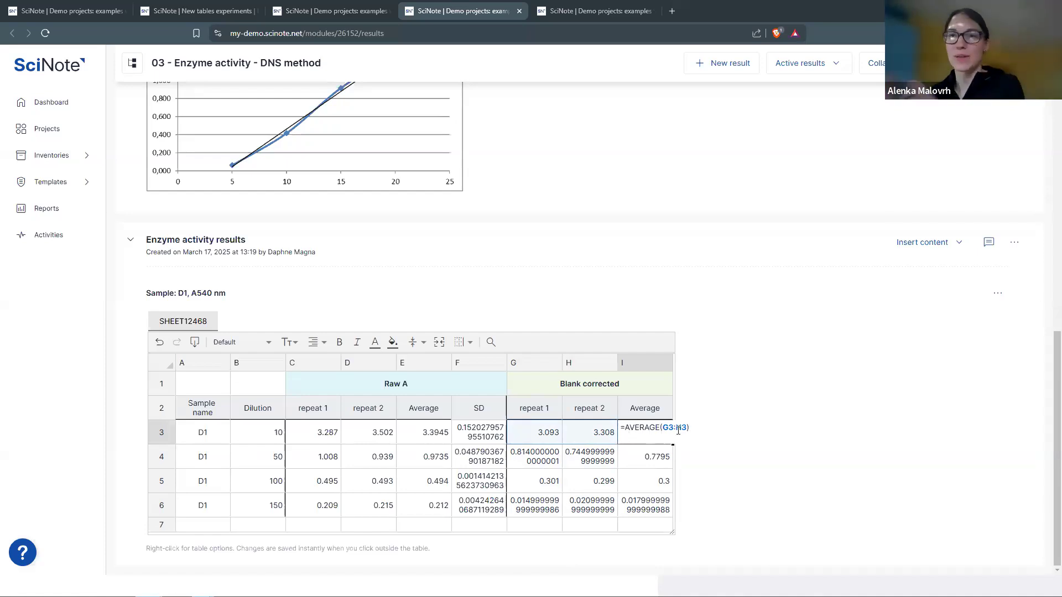
click(662, 508)
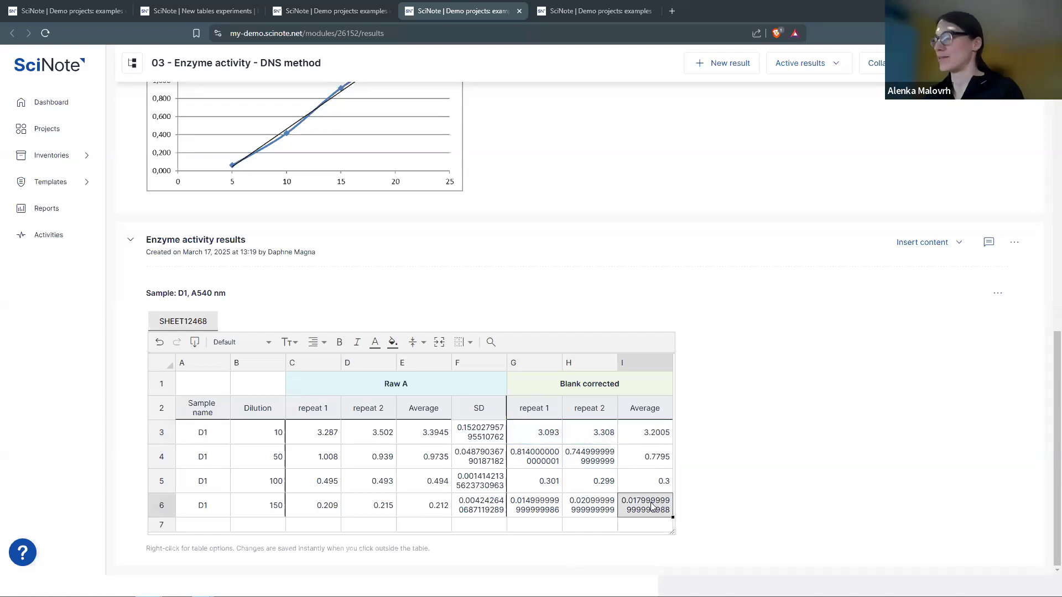
double_click(649, 505)
text(=)
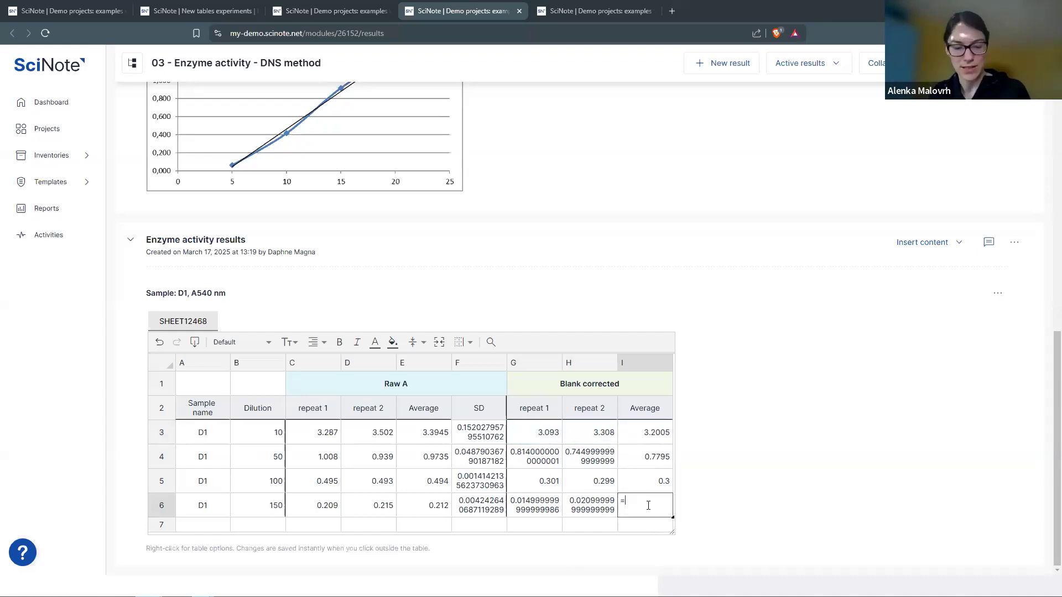
text(average)
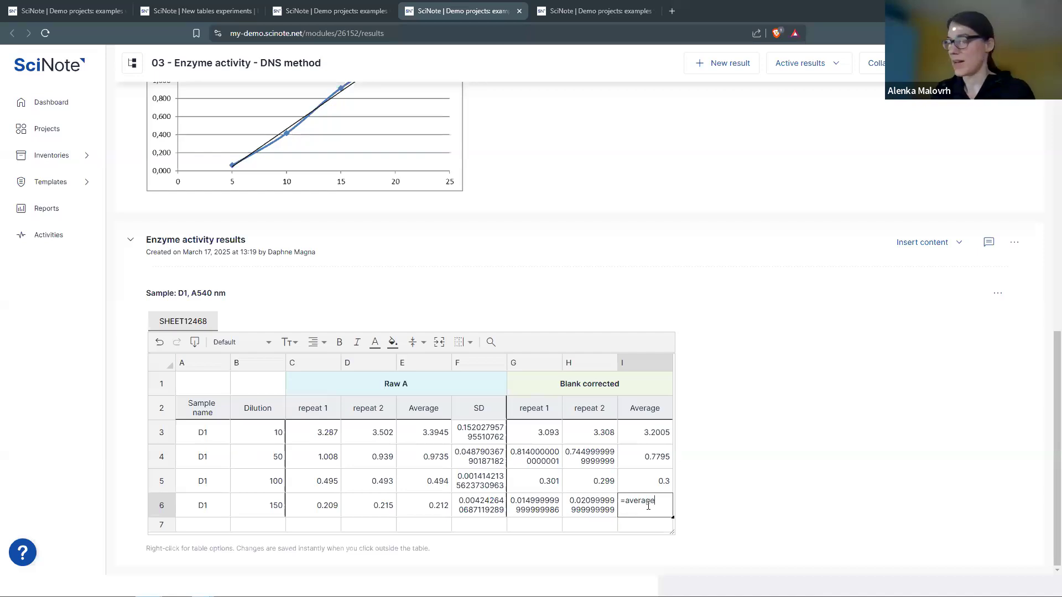
text(()
drag(536, 508, 577, 508)
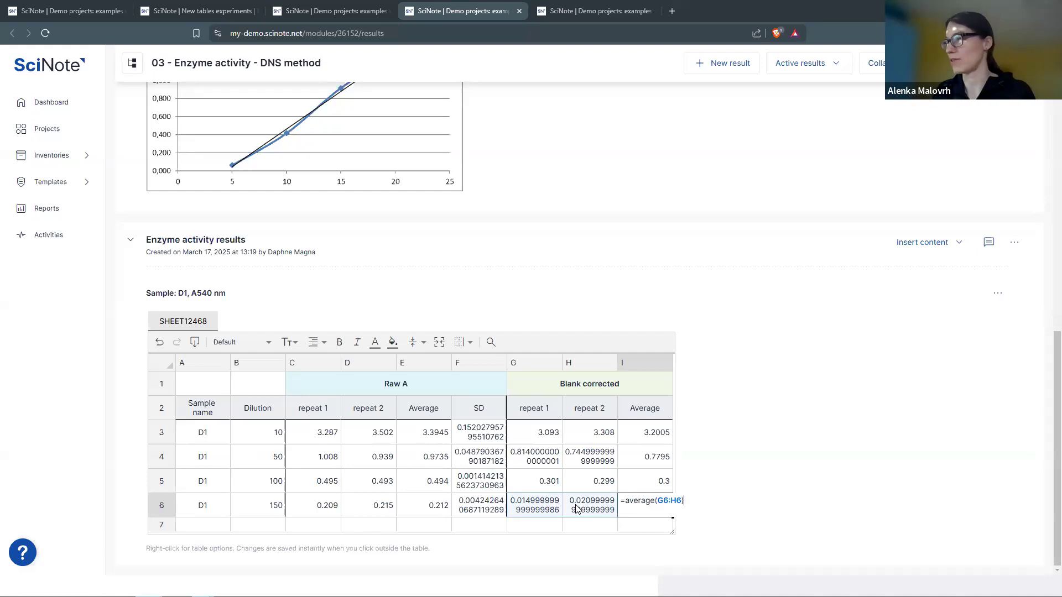
text())
key(Return)
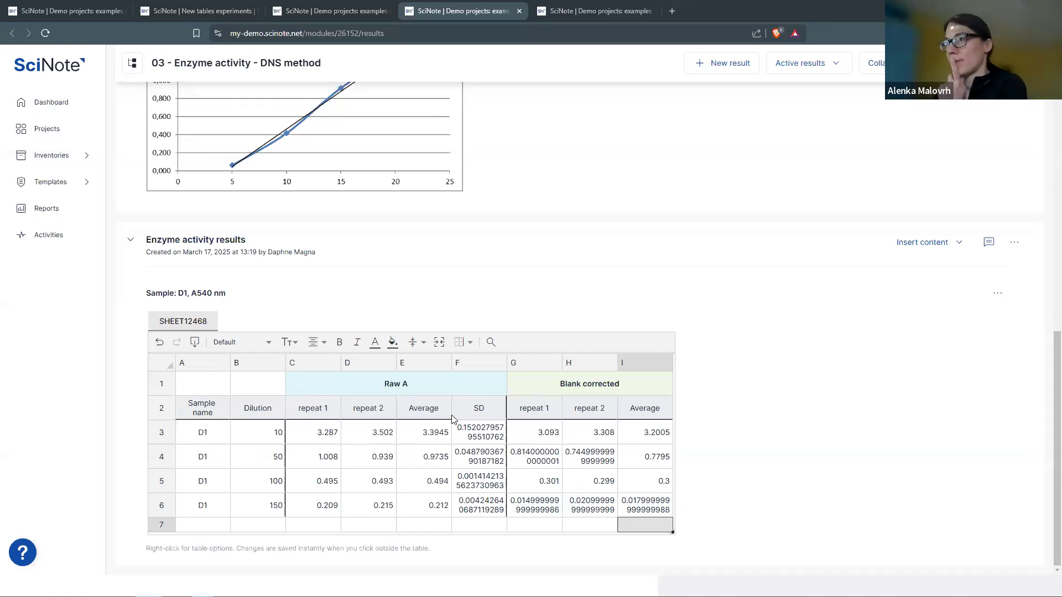
click(558, 440)
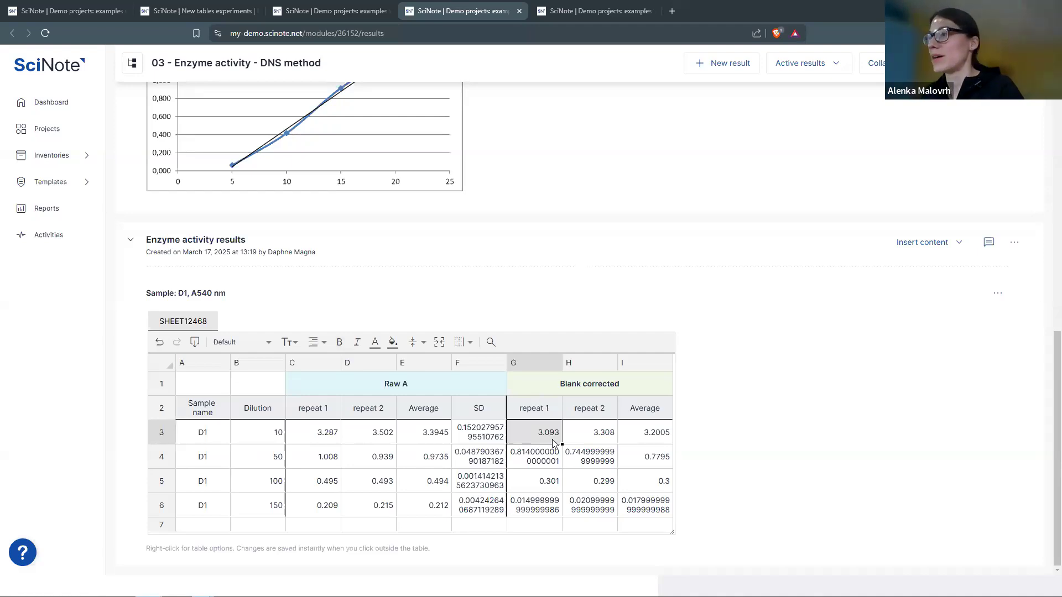
- Review G3's formula and commit the edit by clicking outside the table
double_click(543, 427)
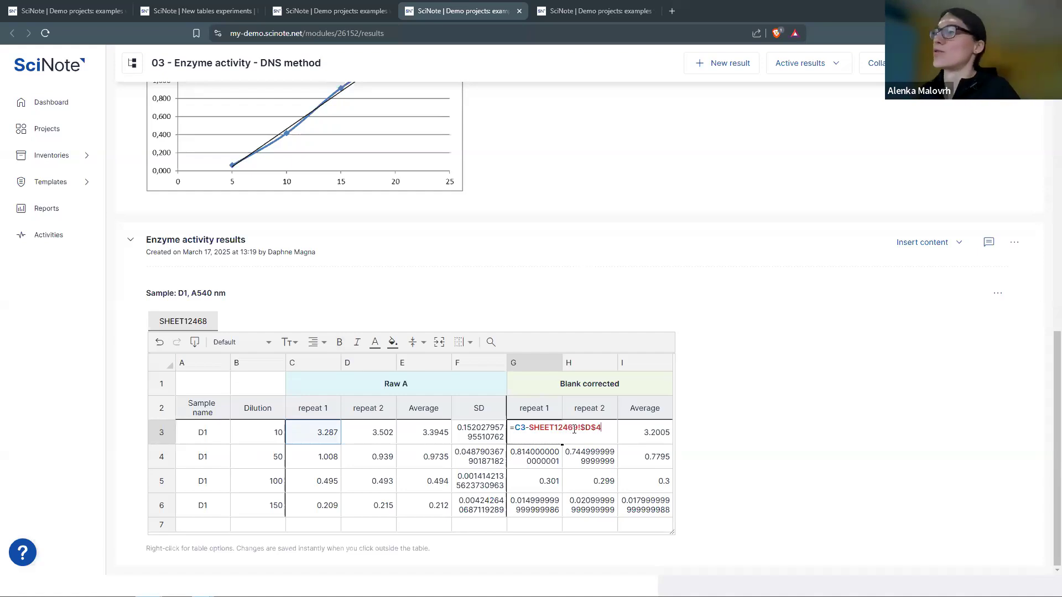
click(477, 297)
scroll(416, 277, up, 5)
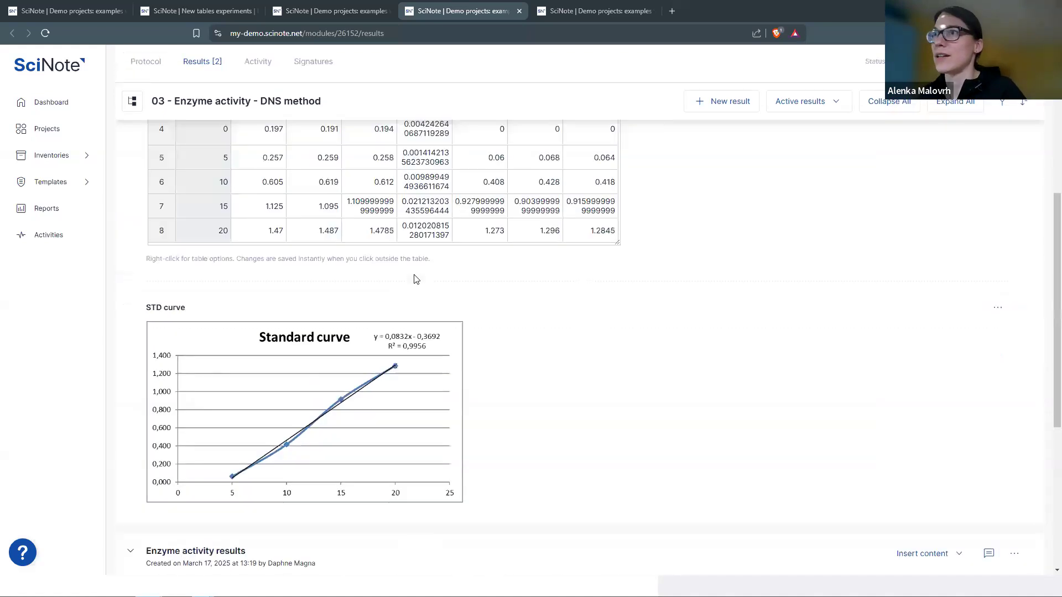
scroll(192, 310, up, 5)
- Rename the standard curve worksheet from SHEET12469 to 'Std. curve'
double_click(186, 317)
right_click(194, 318)
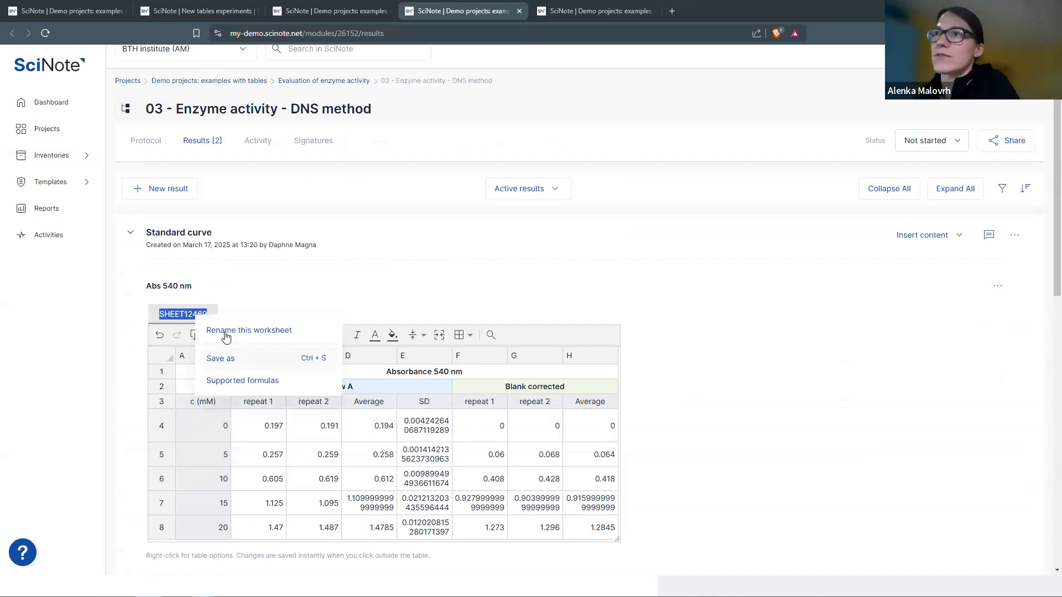
right_click(181, 319)
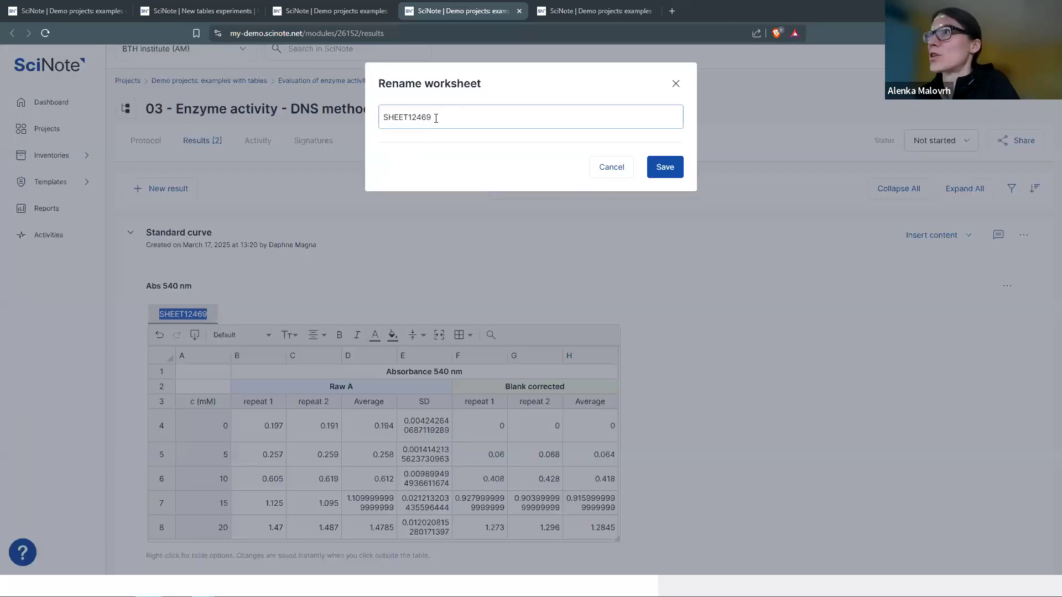
drag(434, 117, 390, 119)
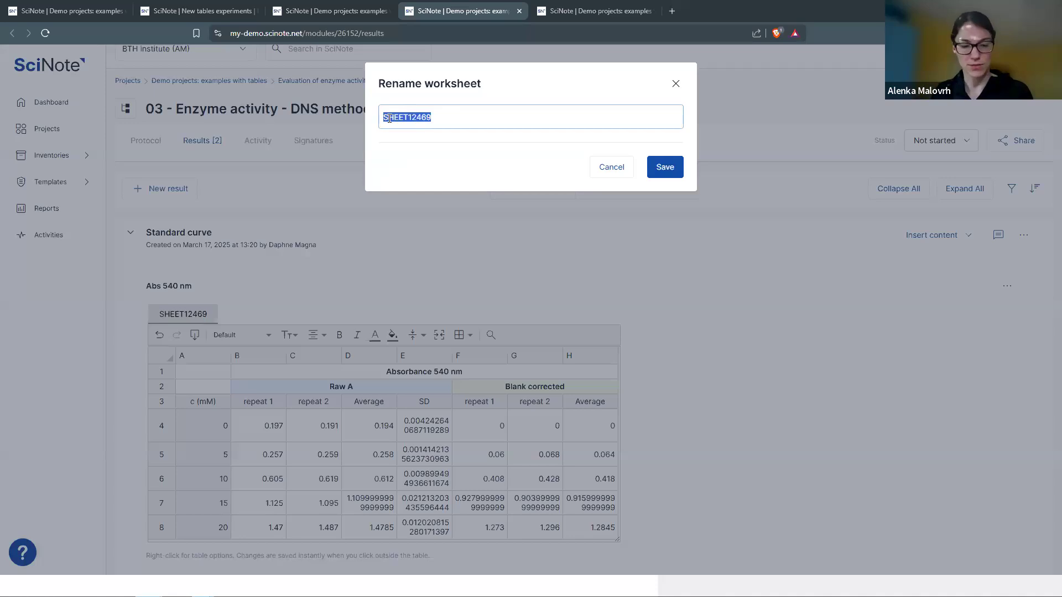
text(std)
key(BackSpace)
key(BackSpace)
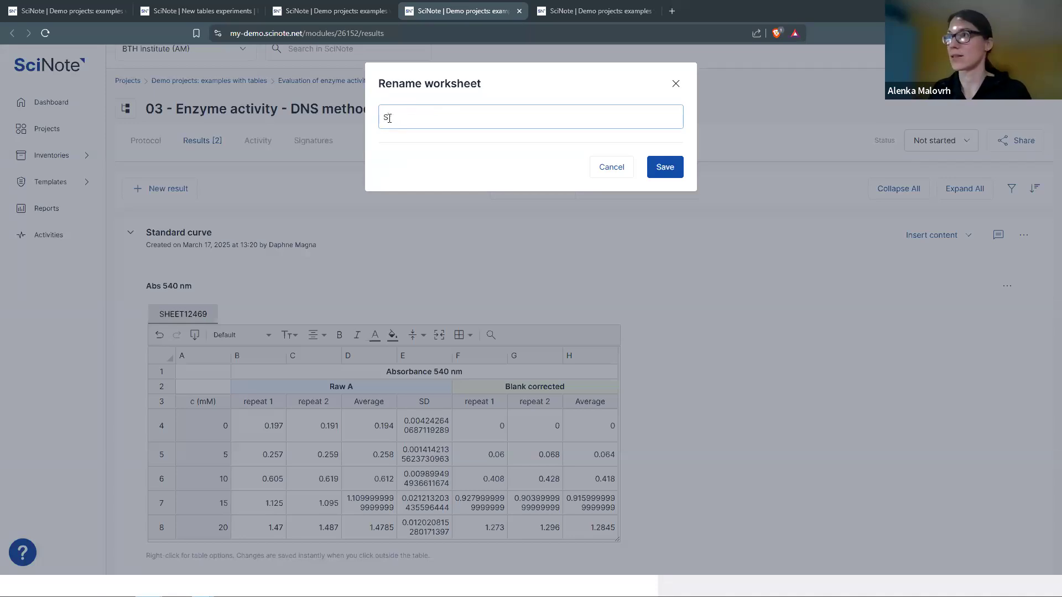
text(td.c)
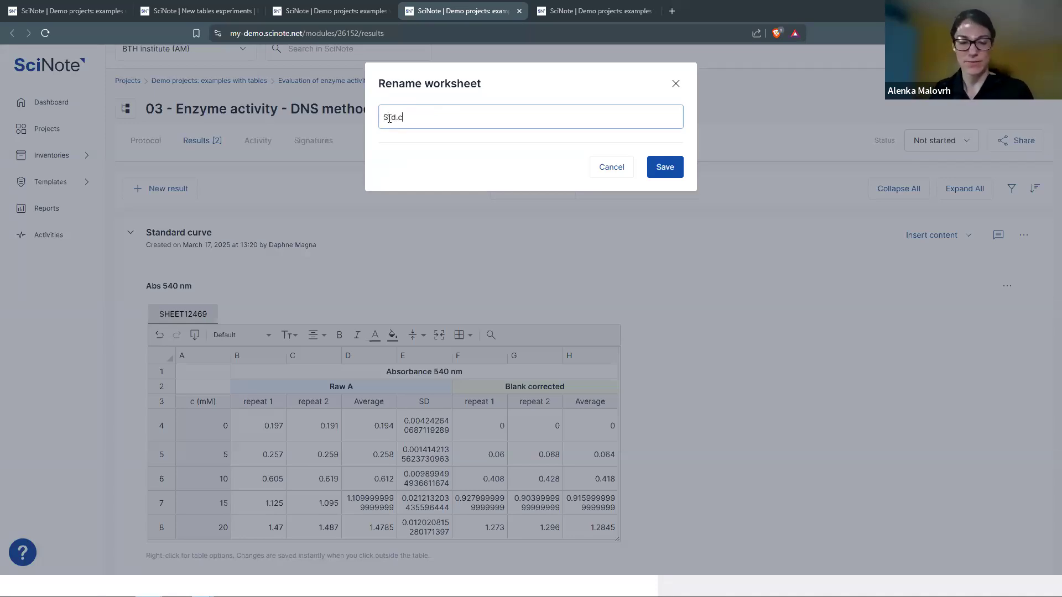
text(urve)
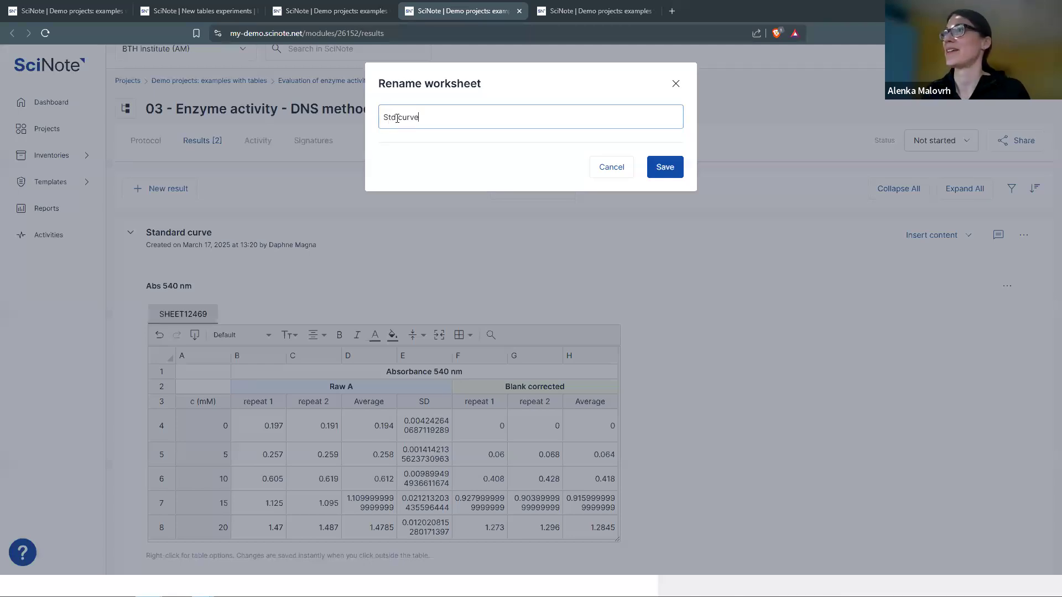
click(397, 118)
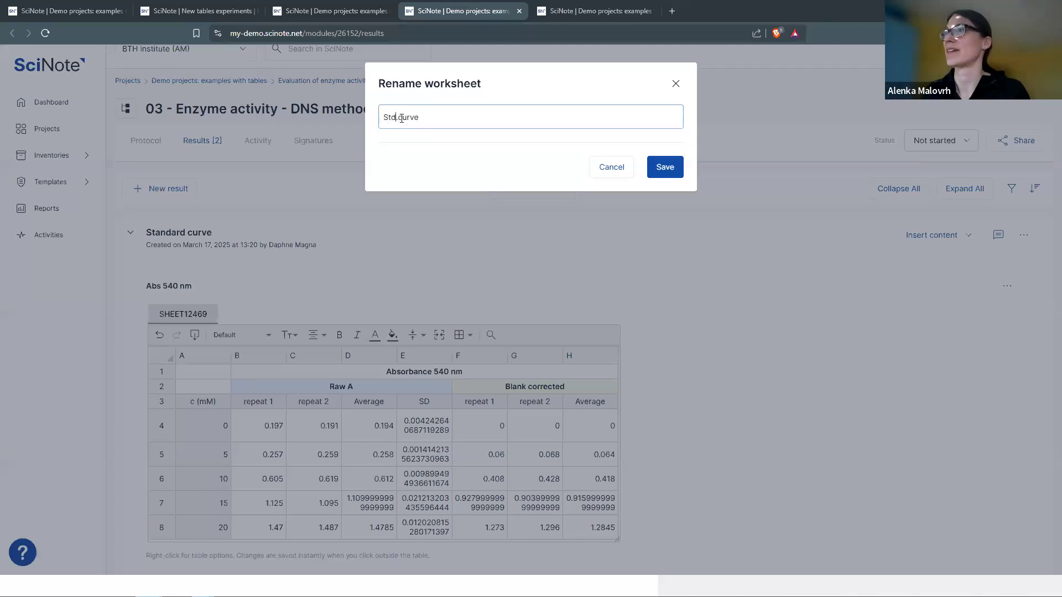
click(666, 168)
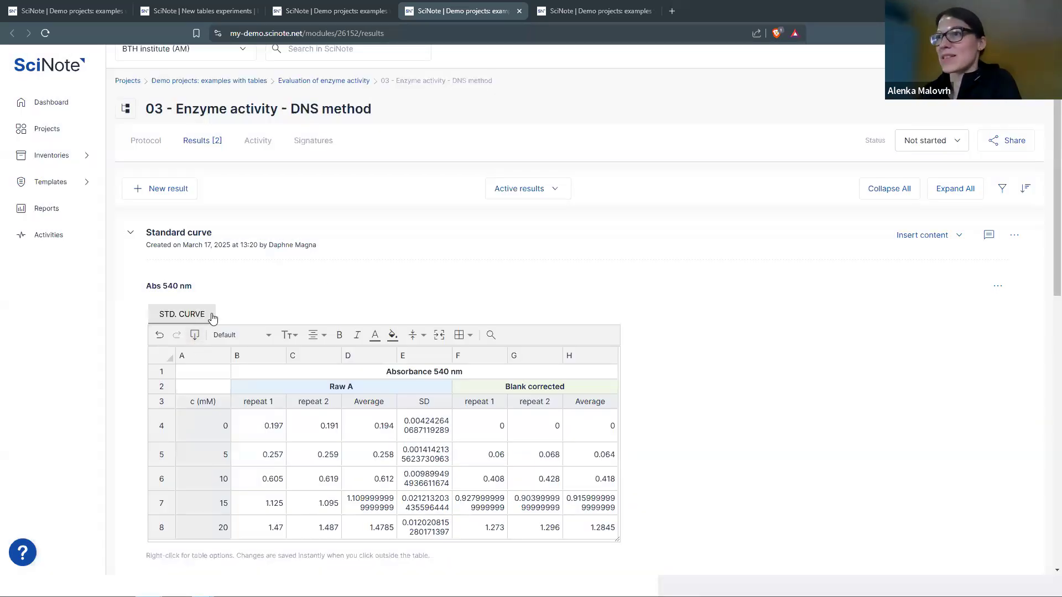
- Verify G3 now reads =C3-'Std. curve'!$D$4 and still gives 3.093, then confirm it
scroll(442, 379, down, 3)
scroll(439, 369, down, 10)
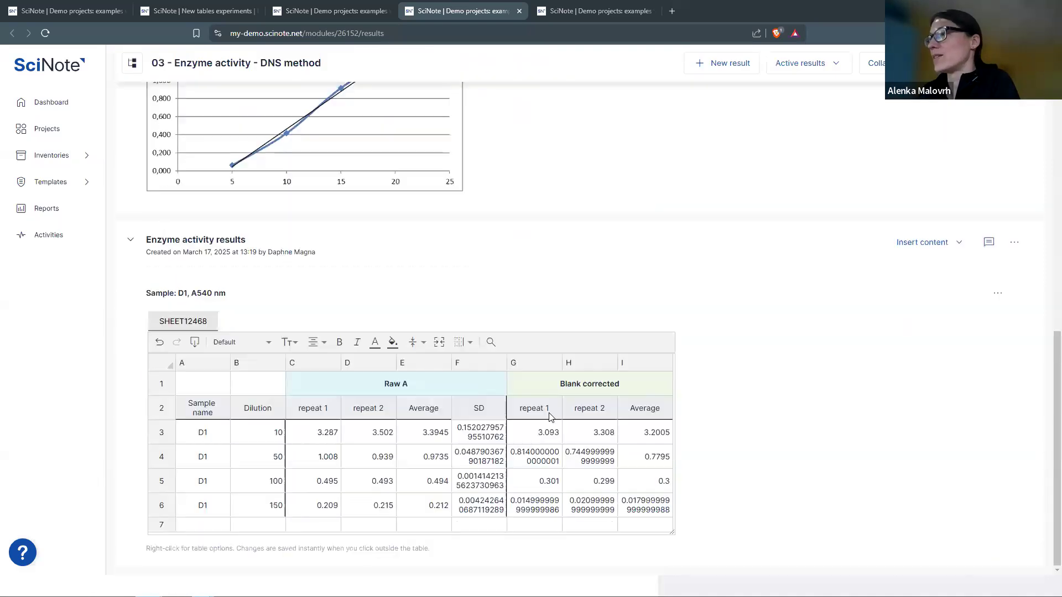
click(546, 432)
double_click(546, 432)
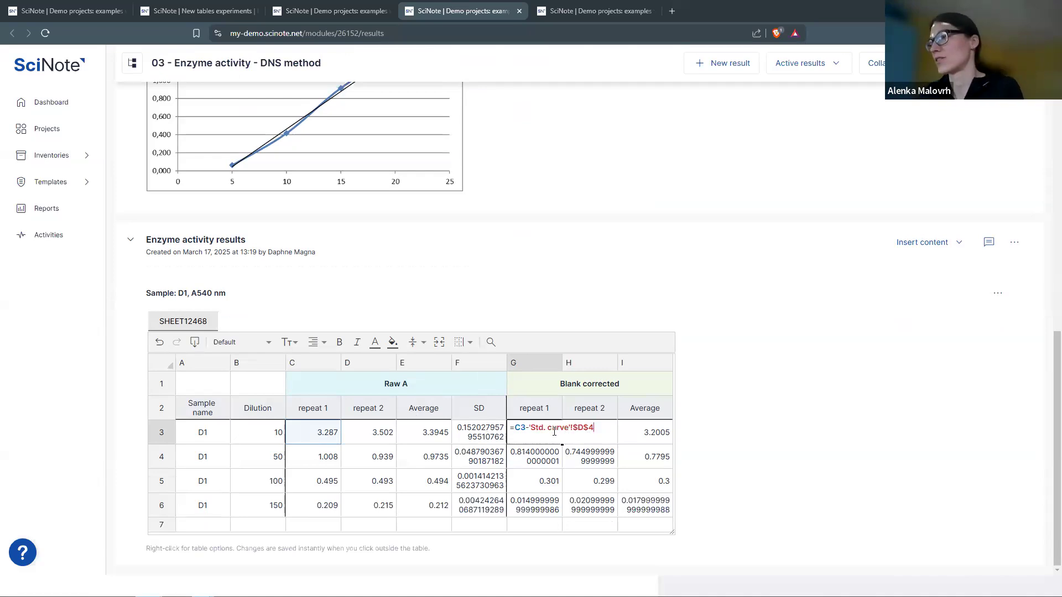
scroll(466, 252, up, 2)
scroll(465, 253, down, 2)
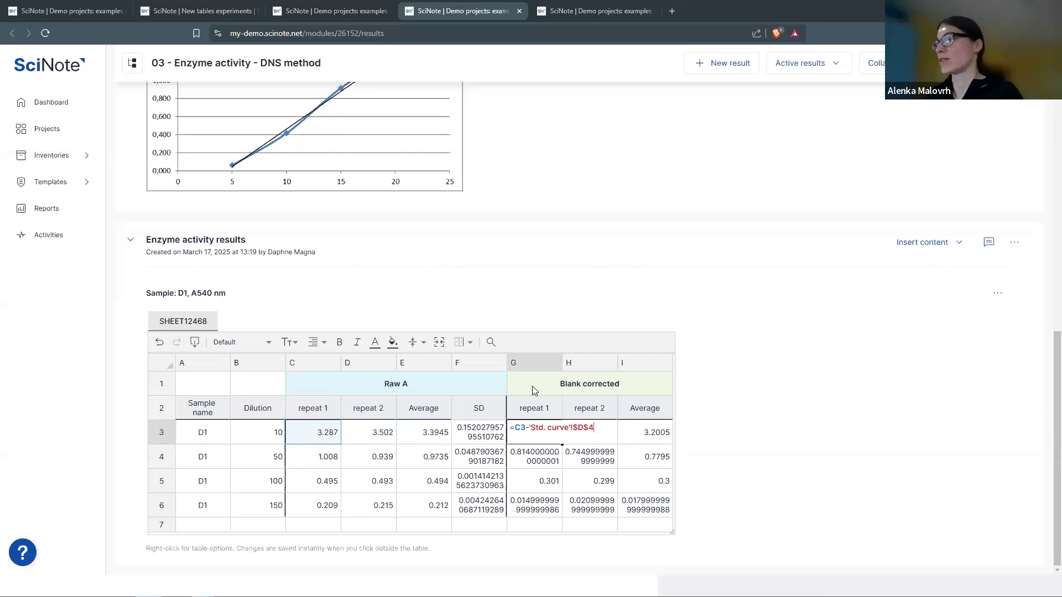
key(Return)
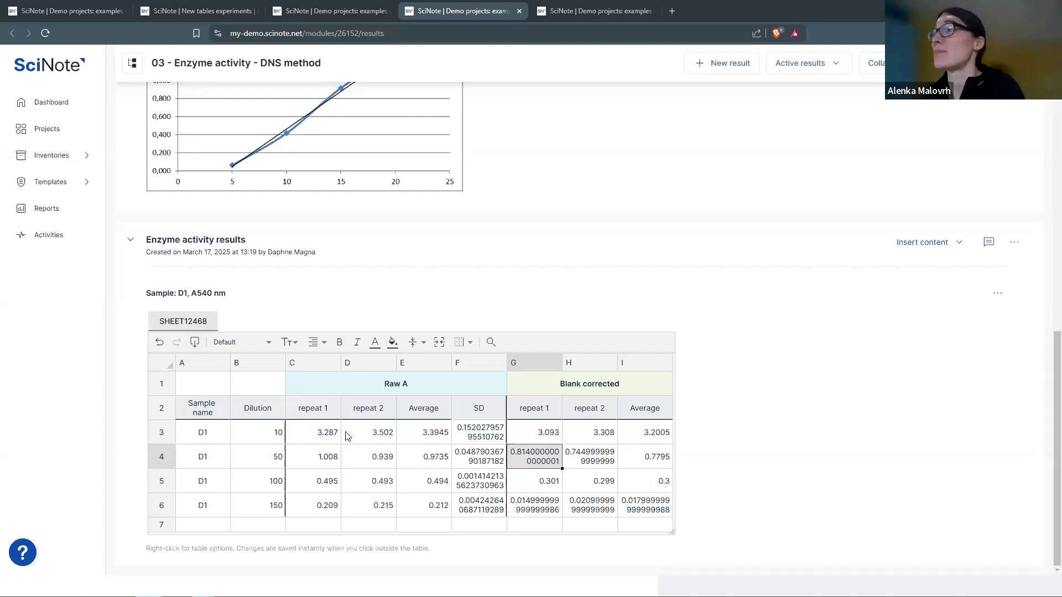
scroll(612, 424, up, 4)
- Switch to the WHT-20240315-A wheat quality protocol in the fifth browser tab
scroll(614, 422, up, 5)
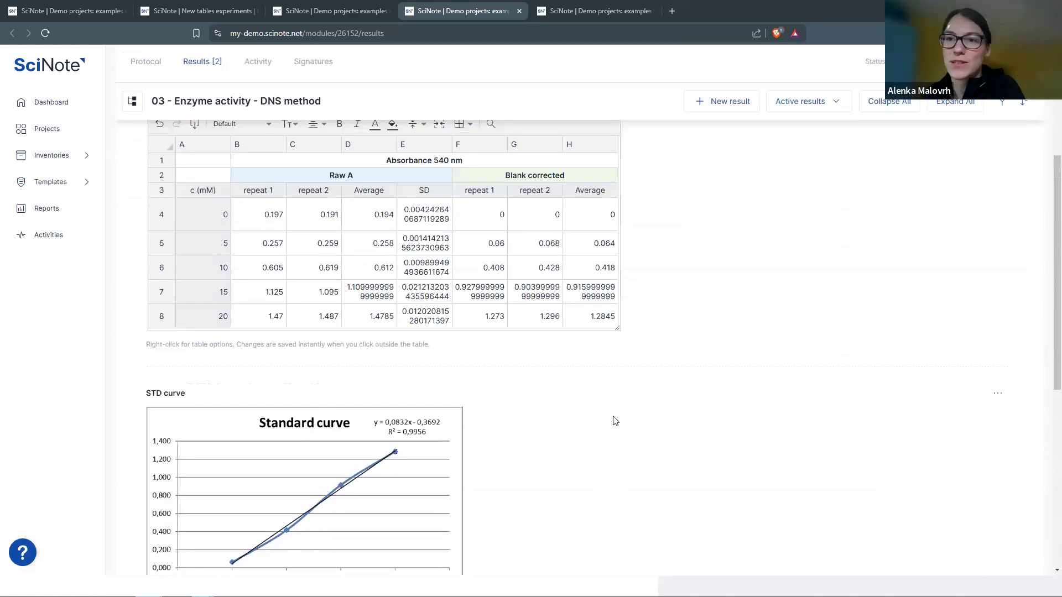
scroll(611, 419, up, 2)
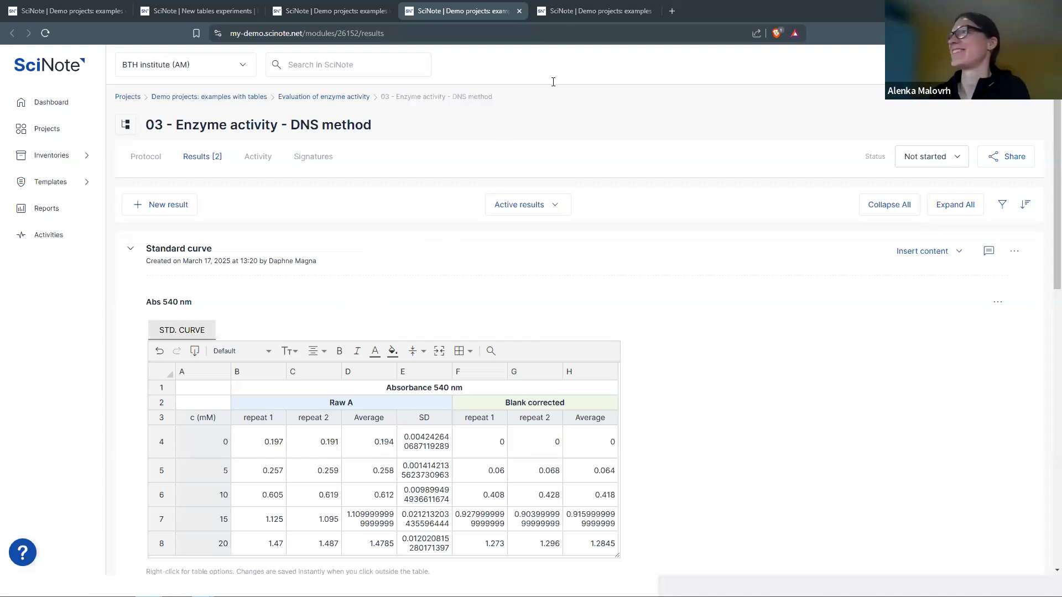
click(571, 11)
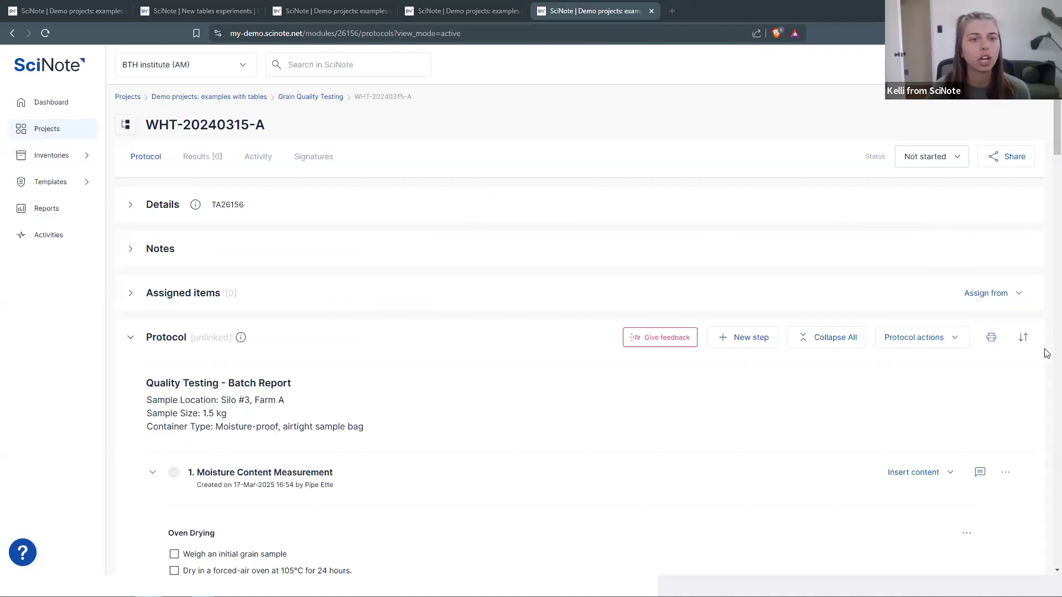
- Clear the 0.8888888888888888 value from the Average row's Pass/Fail cell
scroll(1048, 354, down, 9)
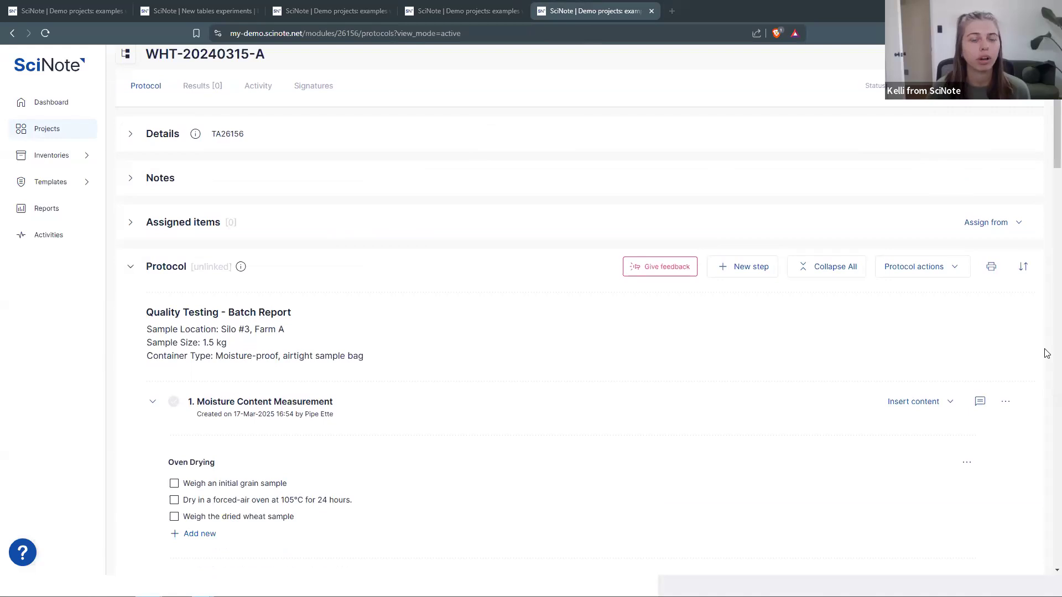
scroll(1047, 353, down, 20)
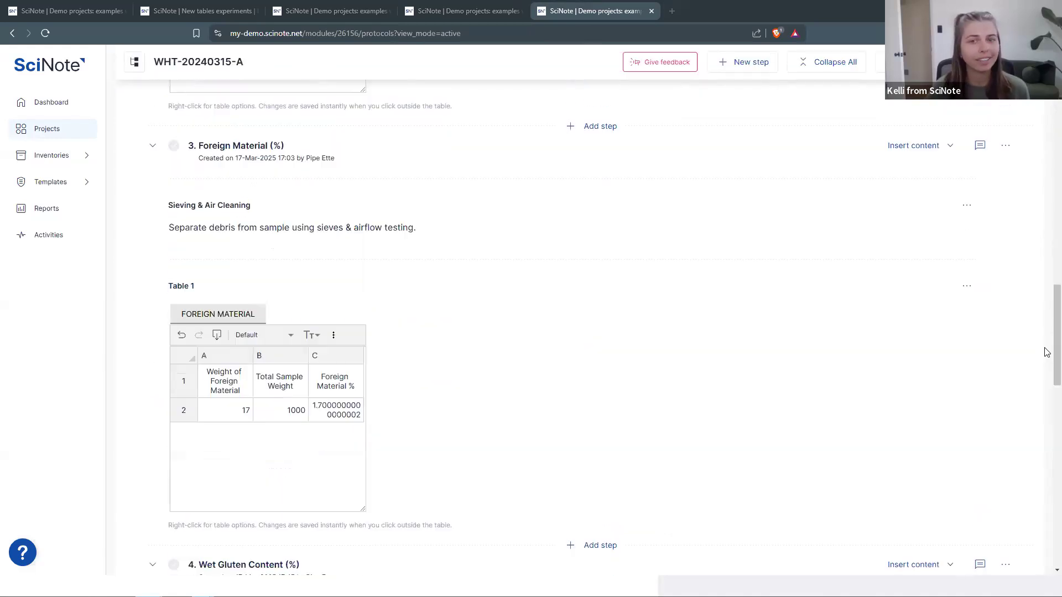
scroll(1043, 352, down, 10)
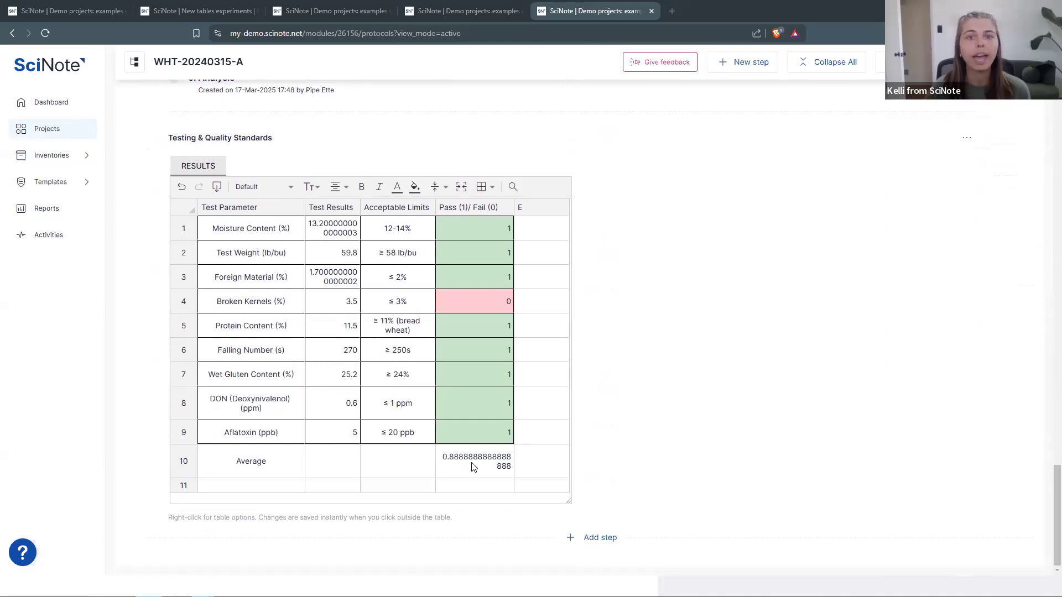
click(471, 464)
key(Delete)
key(Return)
click(534, 342)
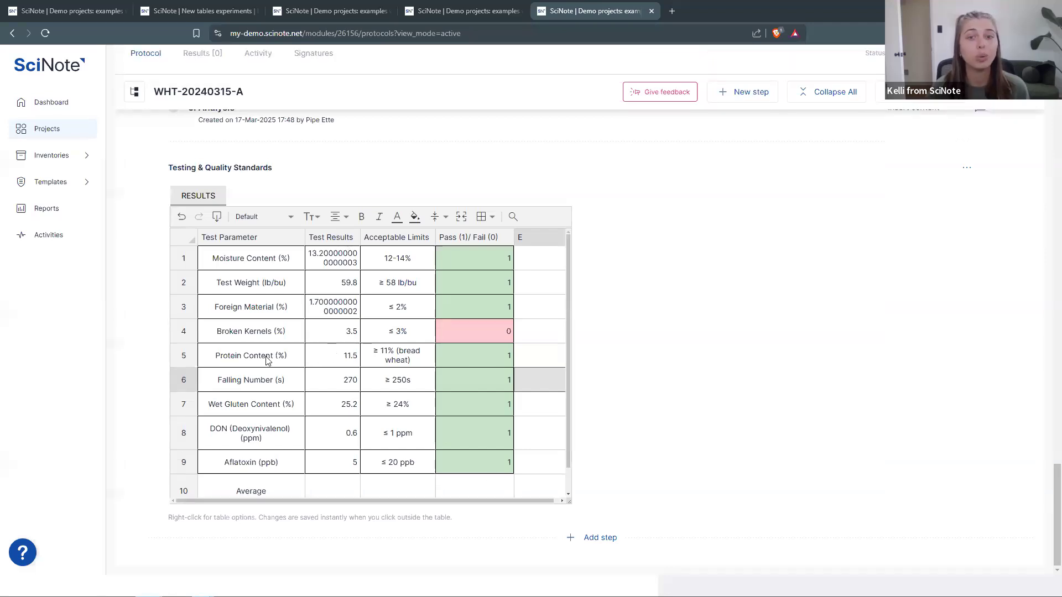
- Narrow Test Parameter, widen Test Results and Acceptable Limits so '≥ 11% (bread wheat)' fits one line
drag(304, 229, 341, 238)
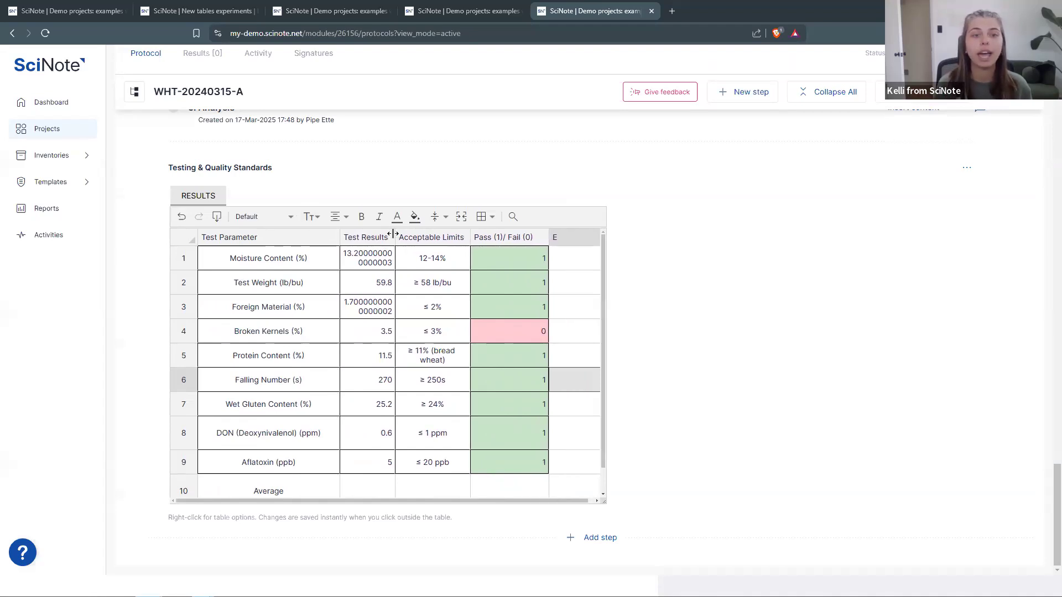
mouse_move(402, 233)
mouse_down()
mouse_move(442, 238)
mouse_move(418, 239)
mouse_up()
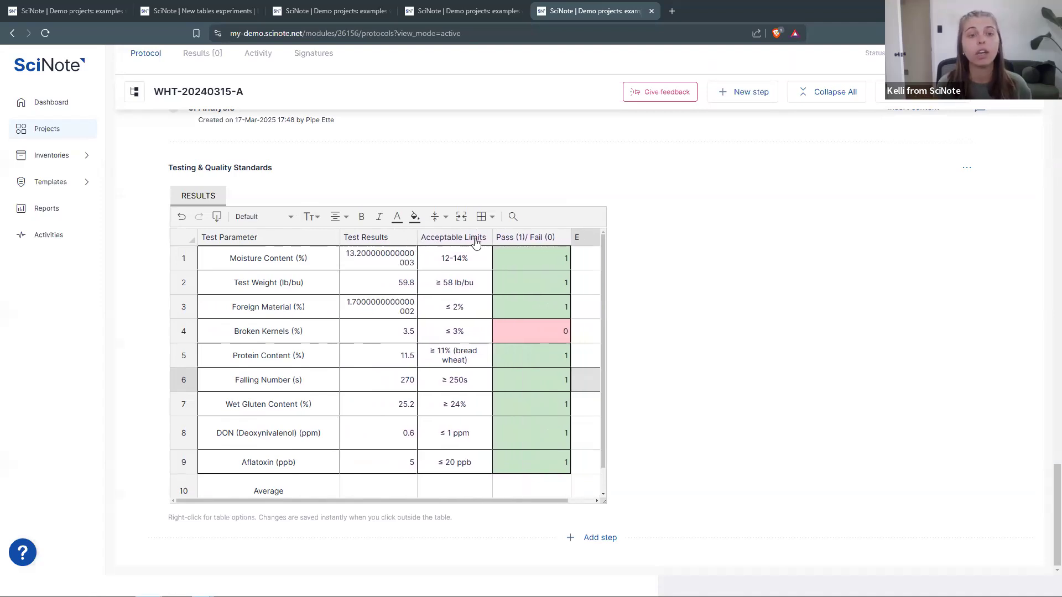
drag(492, 237, 536, 235)
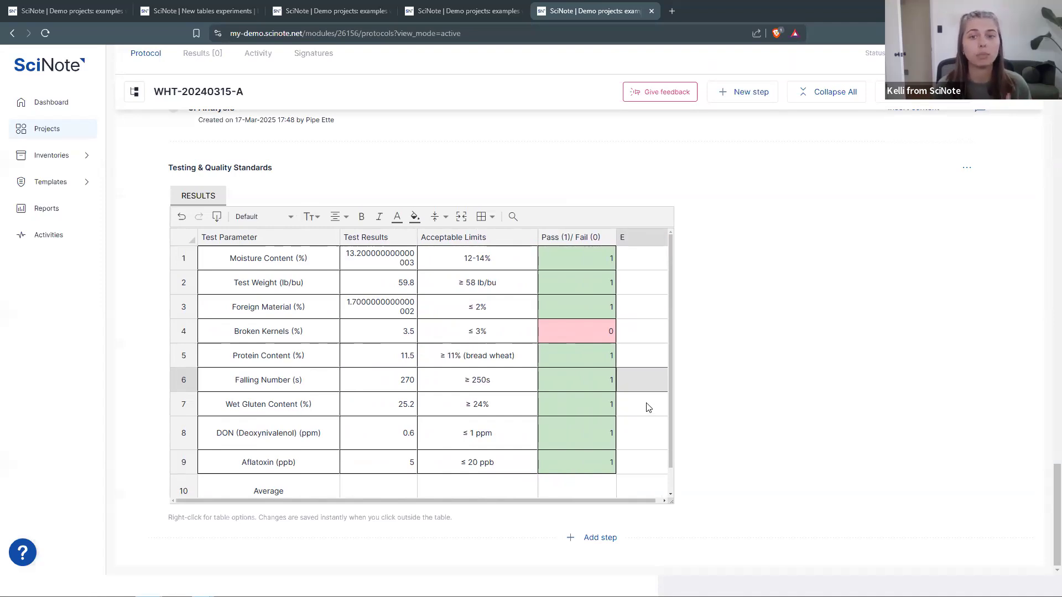
click(585, 282)
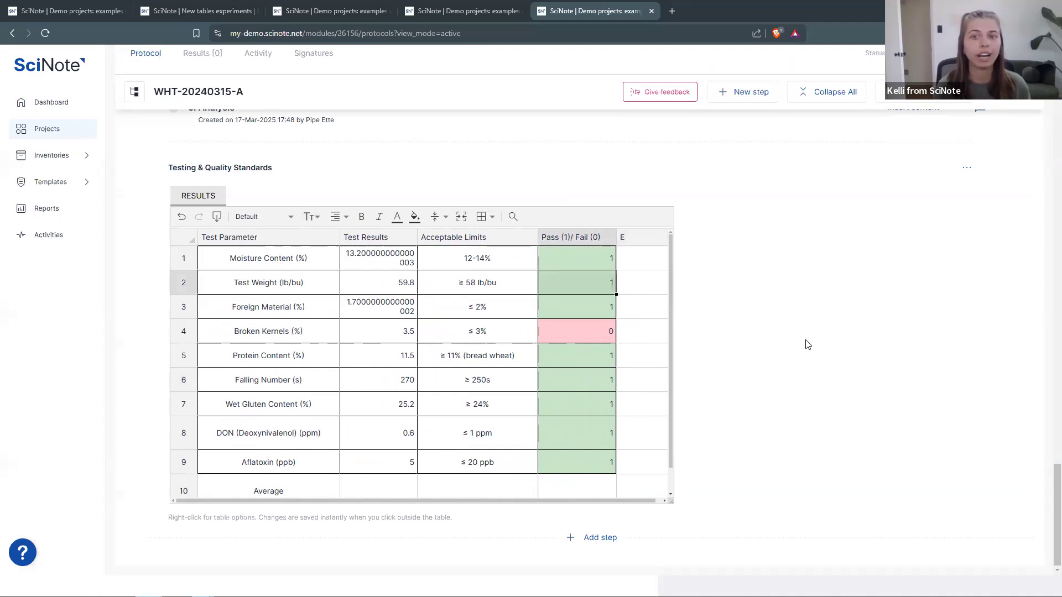
right_click(192, 287)
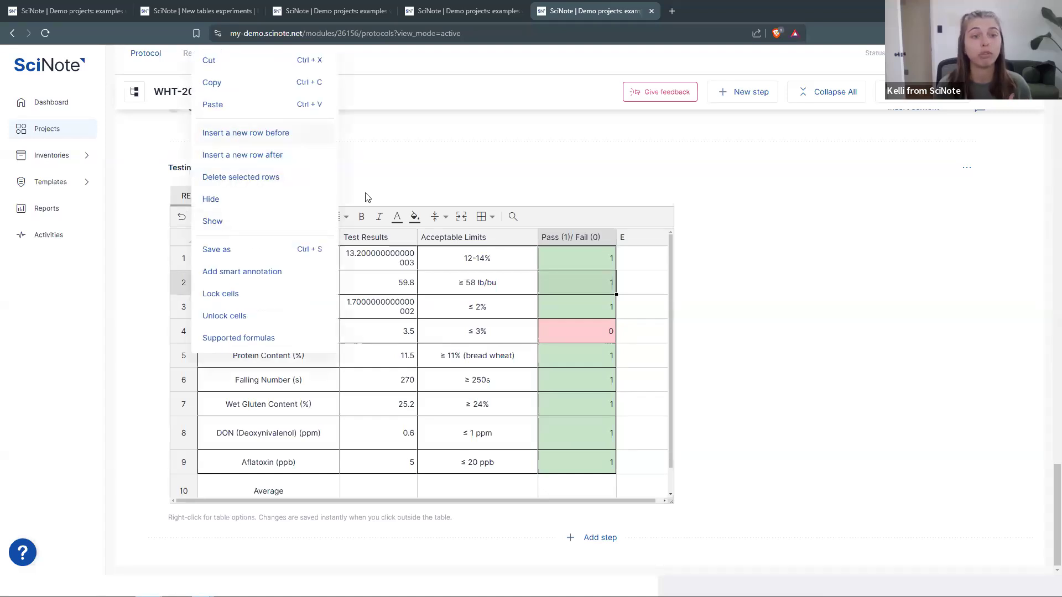
click(191, 469)
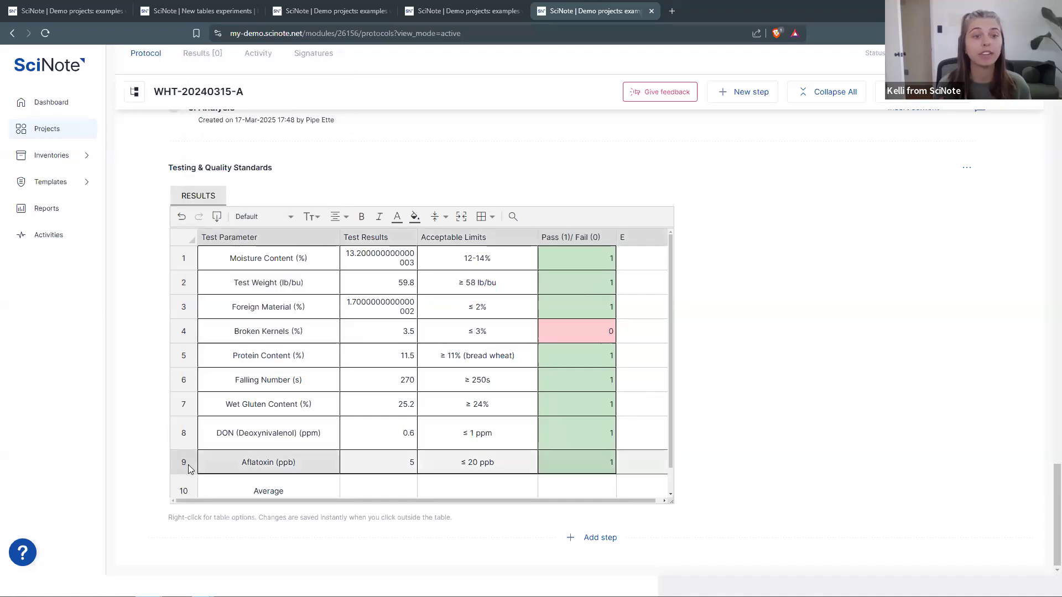
right_click(188, 469)
click(233, 267)
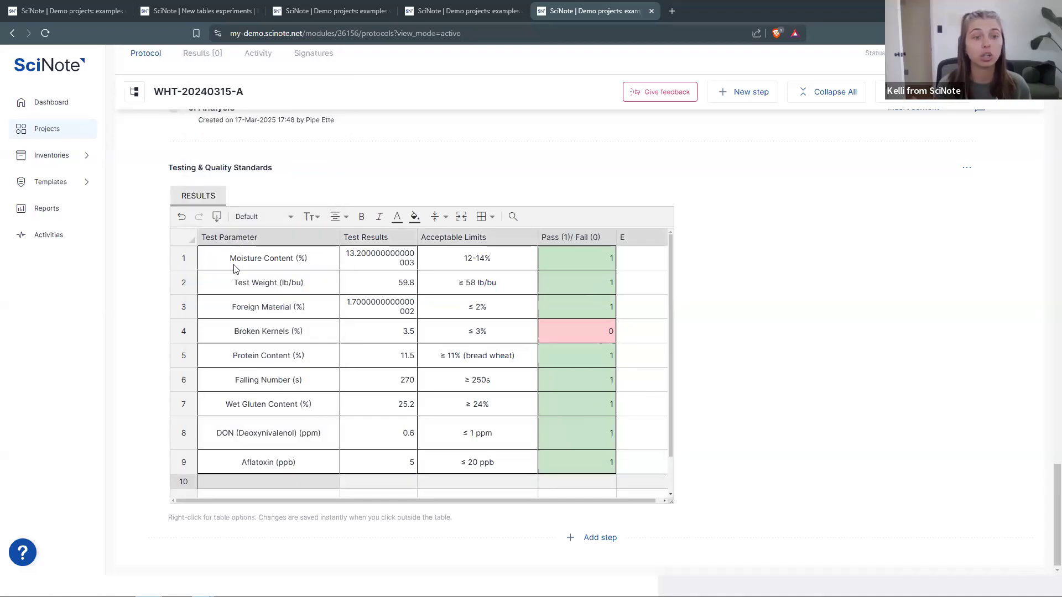
scroll(293, 370, down, 2)
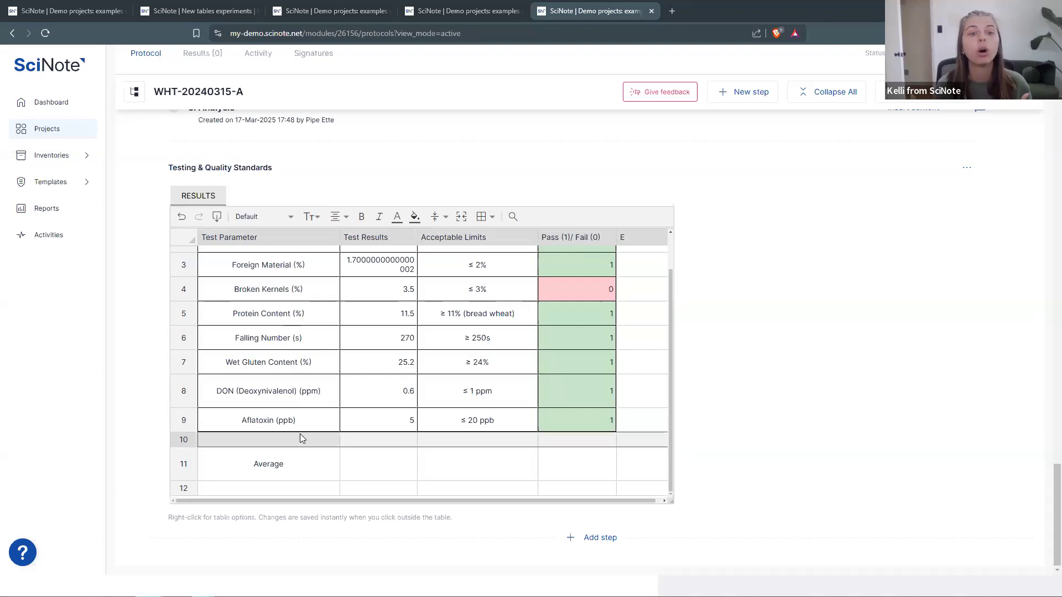
scroll(301, 439, up, 1)
scroll(302, 438, up, 1)
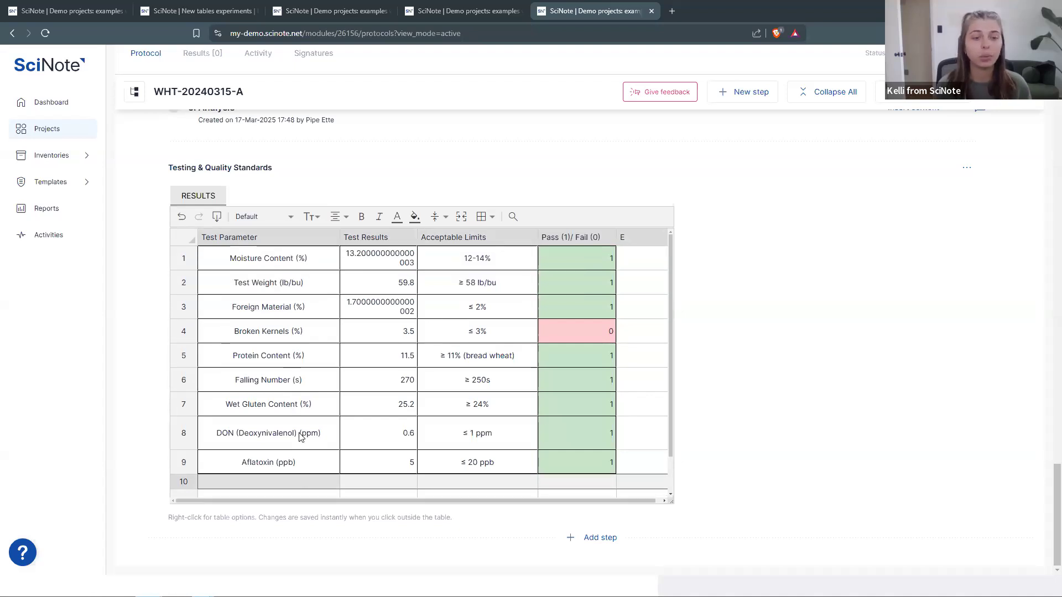
scroll(303, 460, down, 2)
click(332, 443)
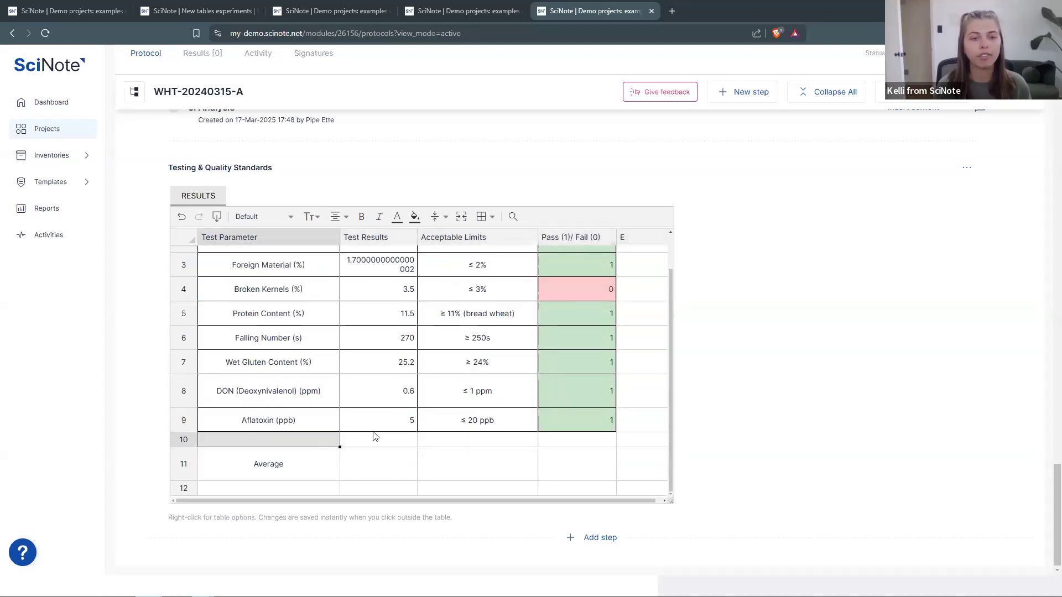
- Extend the wheat table with new rows 13–14 and new columns F, G and H
key(Down)
key(Down)
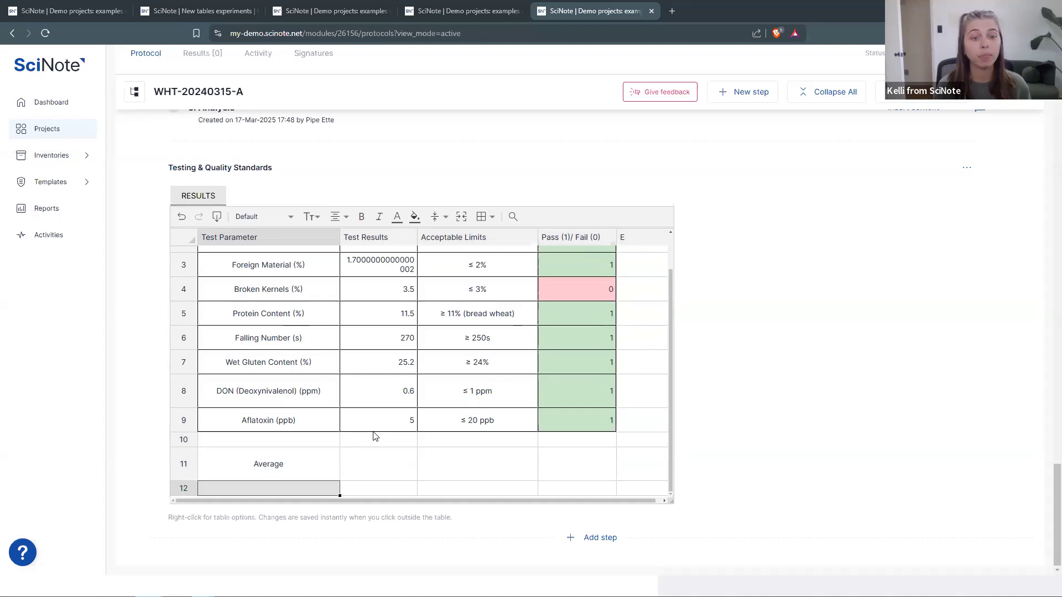
key(Down)
key(Down)
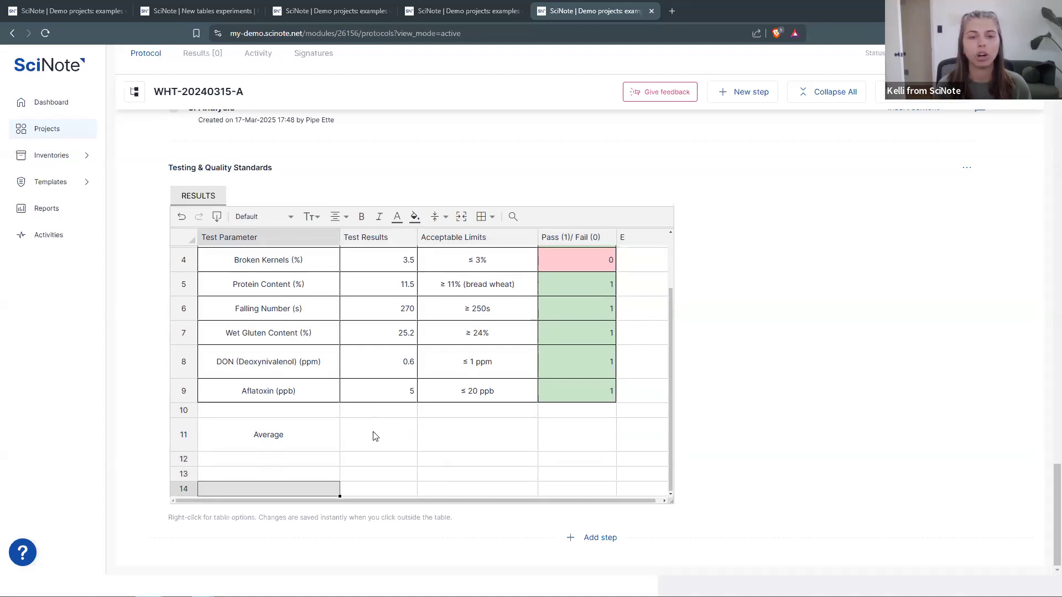
key(Right)
key(Right)
key(Right)
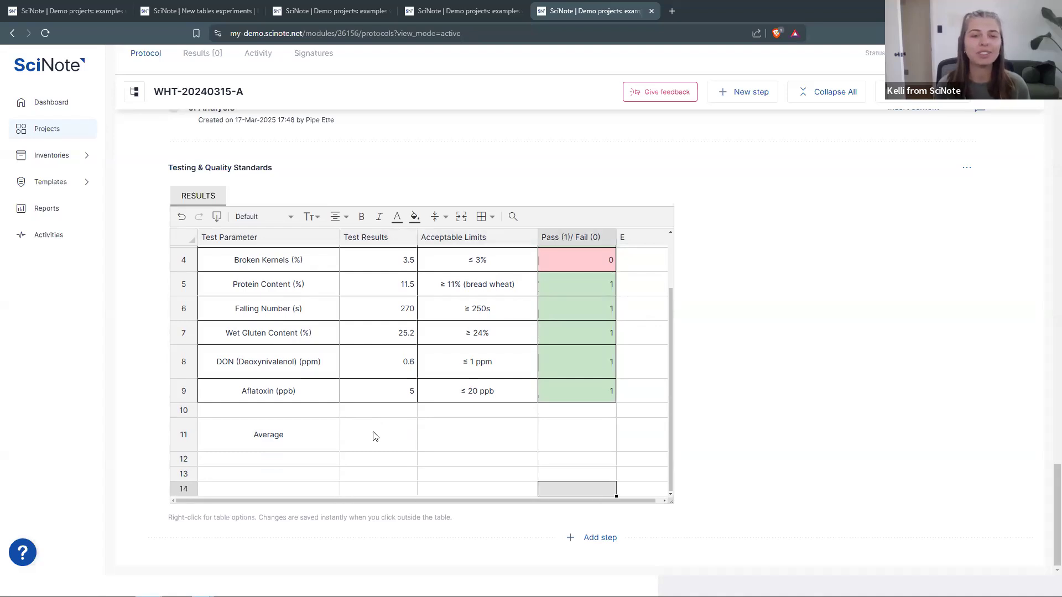
key(Right)
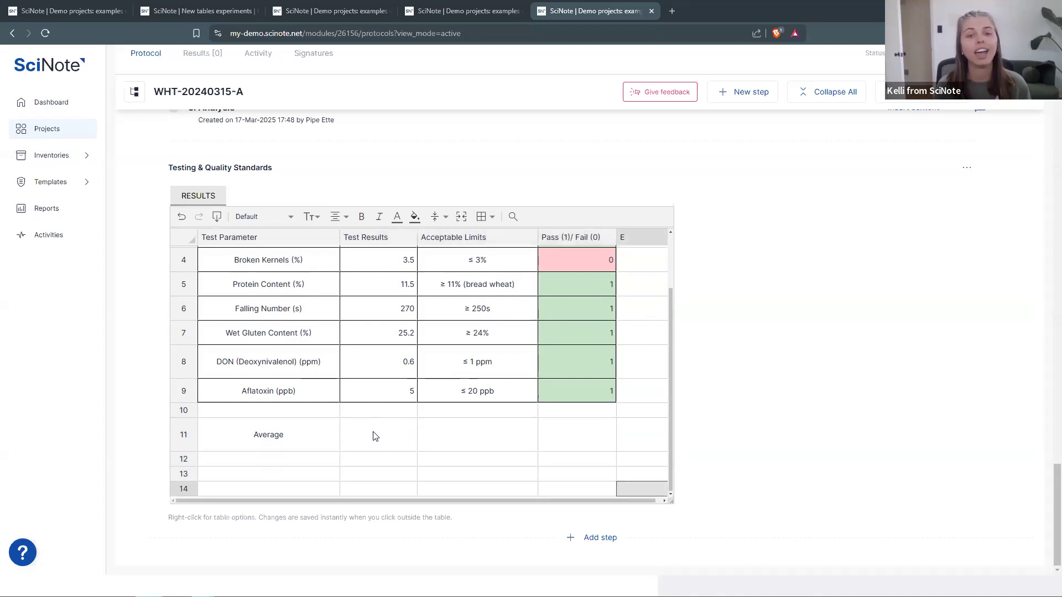
key(Right)
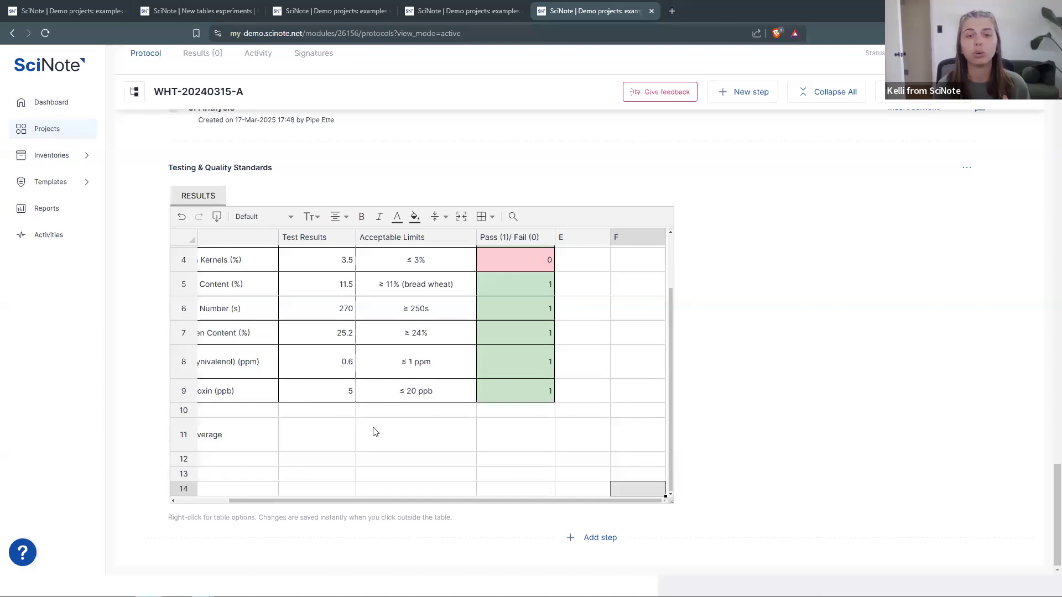
key(Right)
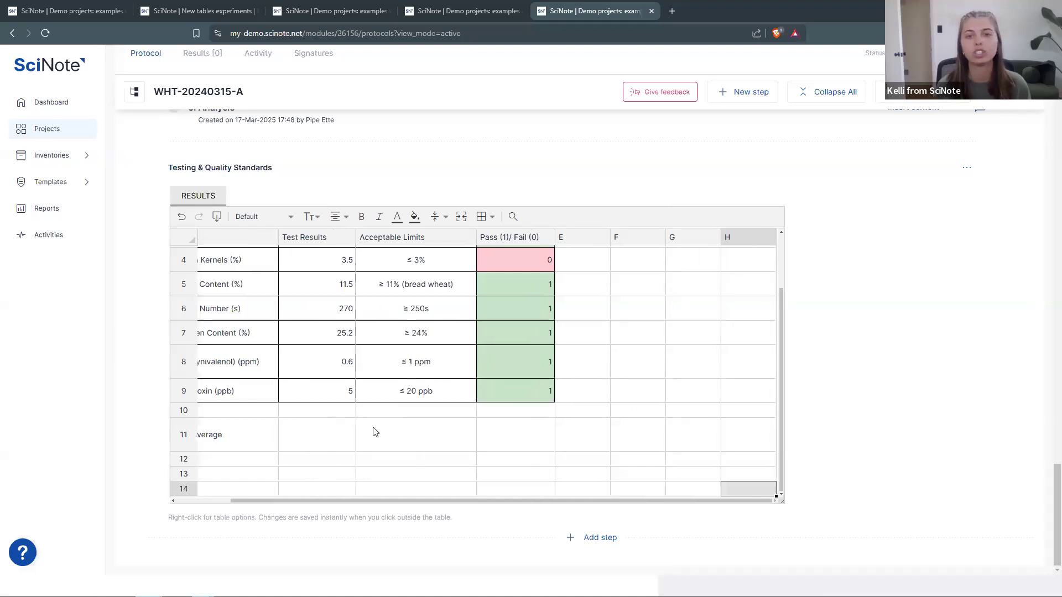
key(Right)
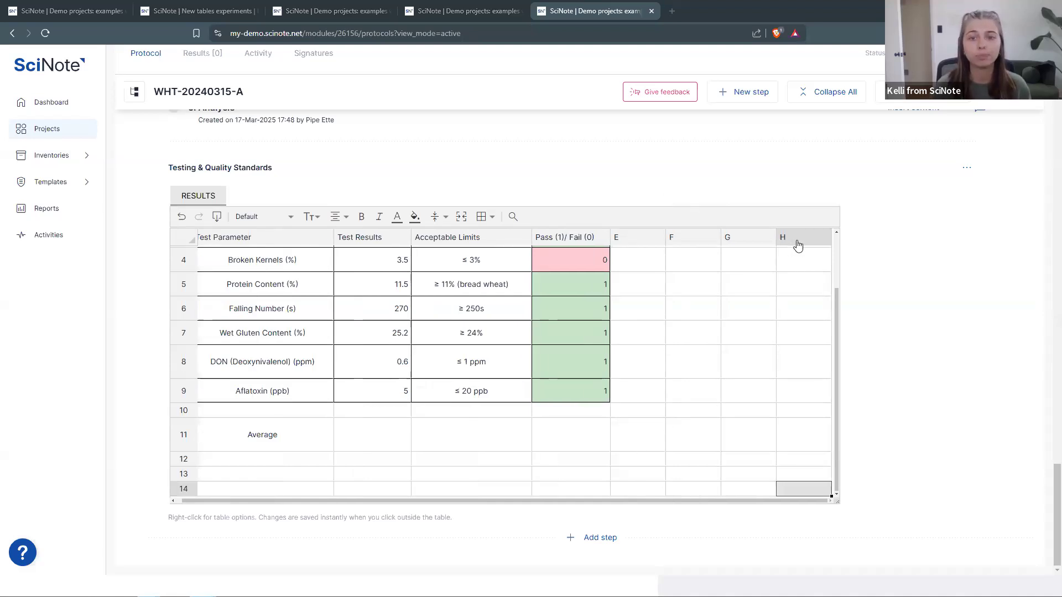
- Remove the extra column H and row 14, keeping columns A–G and 13 rows
click(830, 235)
key(ctrl+z)
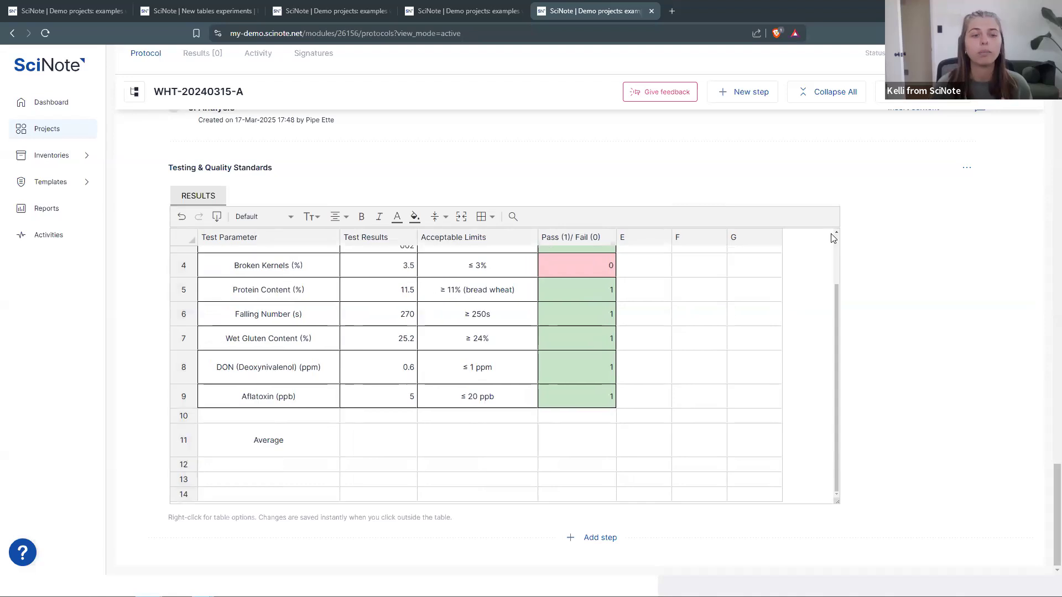
click(183, 496)
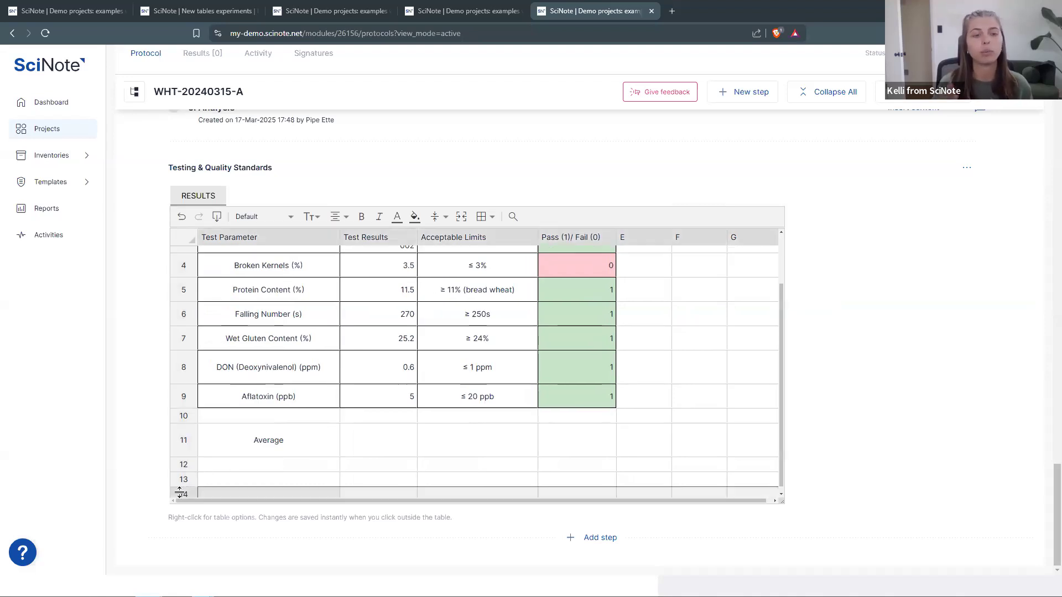
key(ctrl+z)
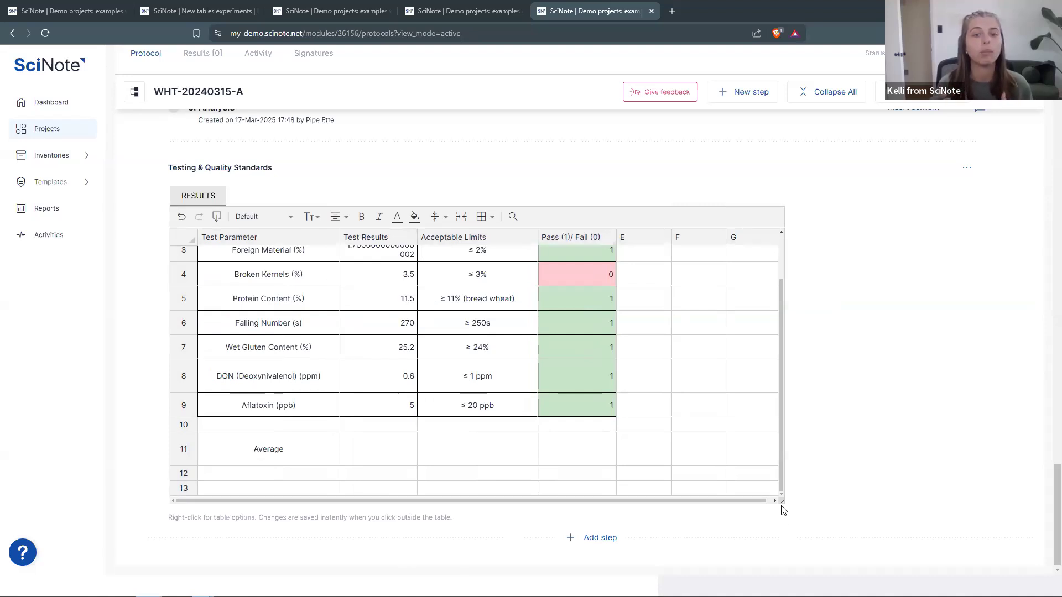
- Stretch the wheat table's frame downward until rows 1 through 13 all show
drag(780, 503, 766, 569)
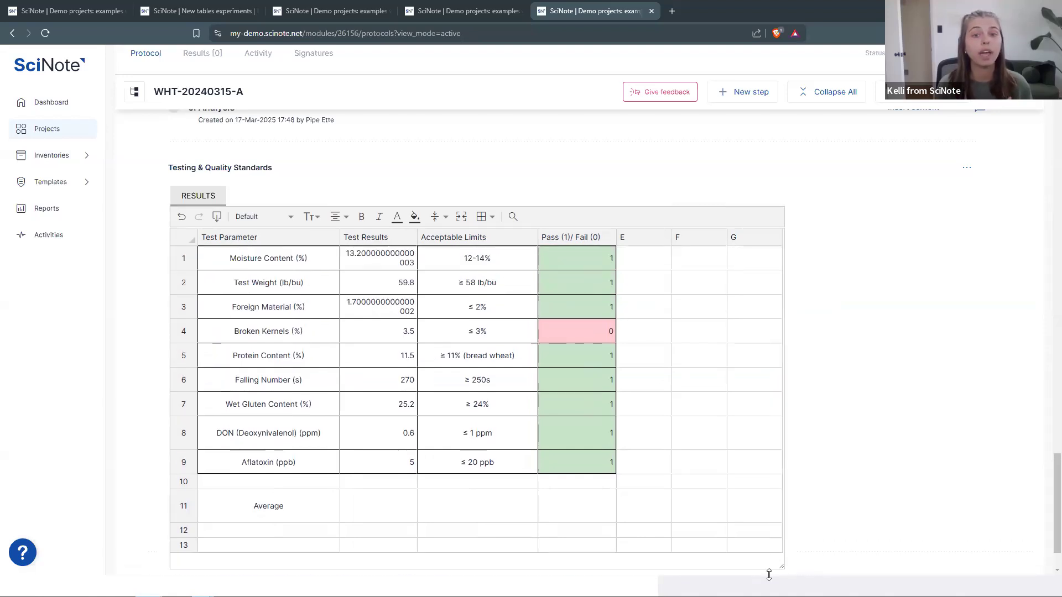
scroll(708, 464, up, 1)
scroll(710, 465, down, 2)
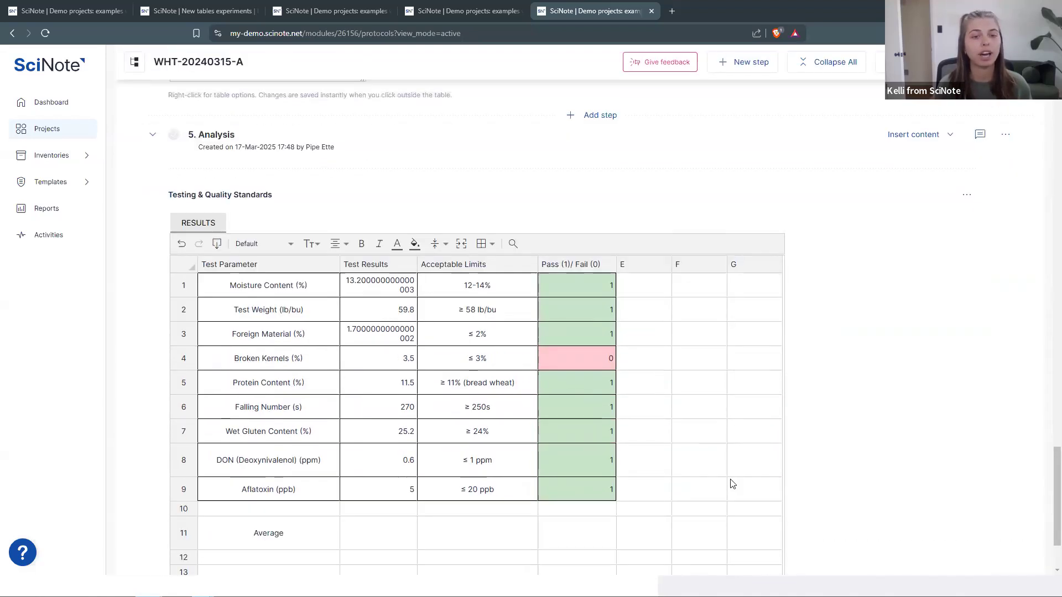
drag(781, 496, 781, 523)
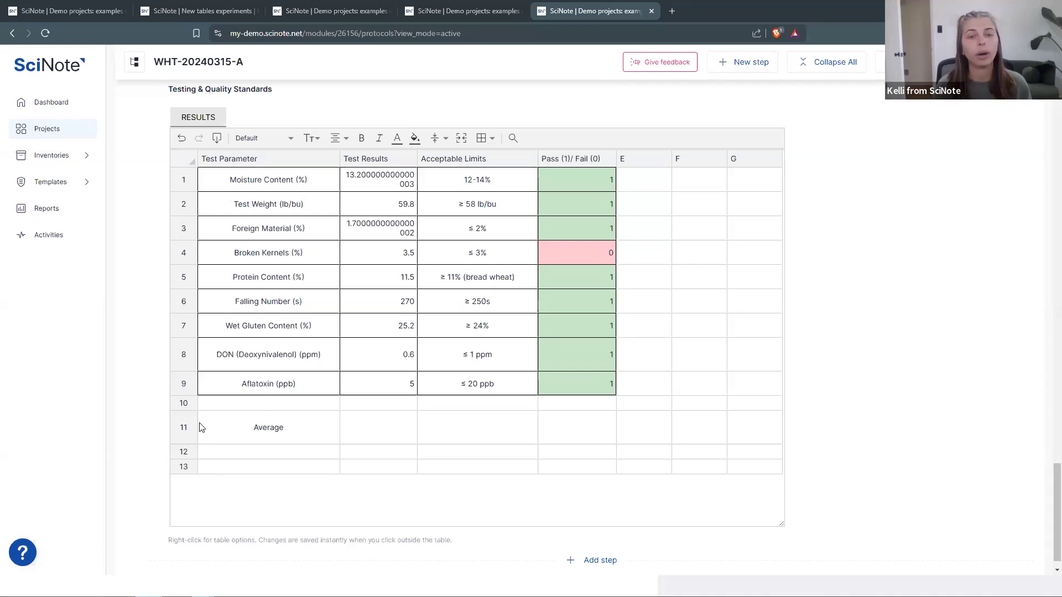
- Enter =average(D1:D9) in the Average row's Pass/Fail cell, giving 0.8888888888888888
click(572, 437)
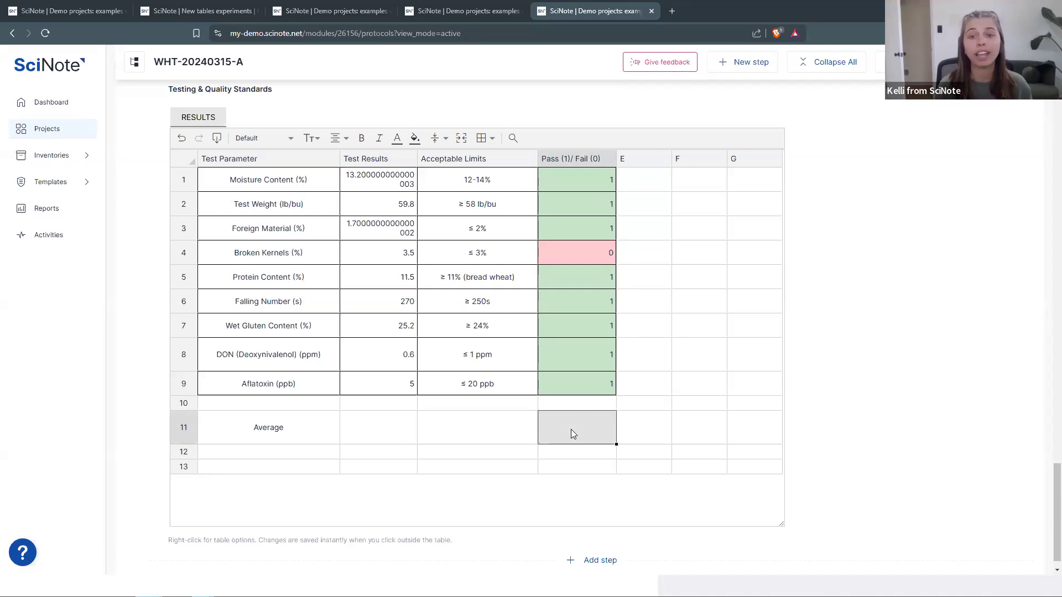
text(=)
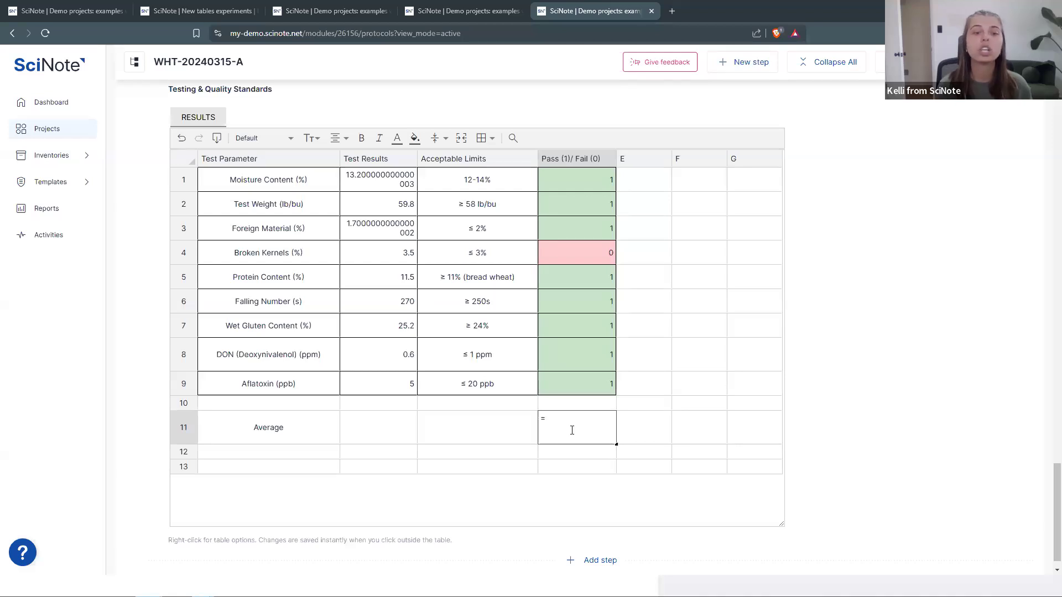
text(average)
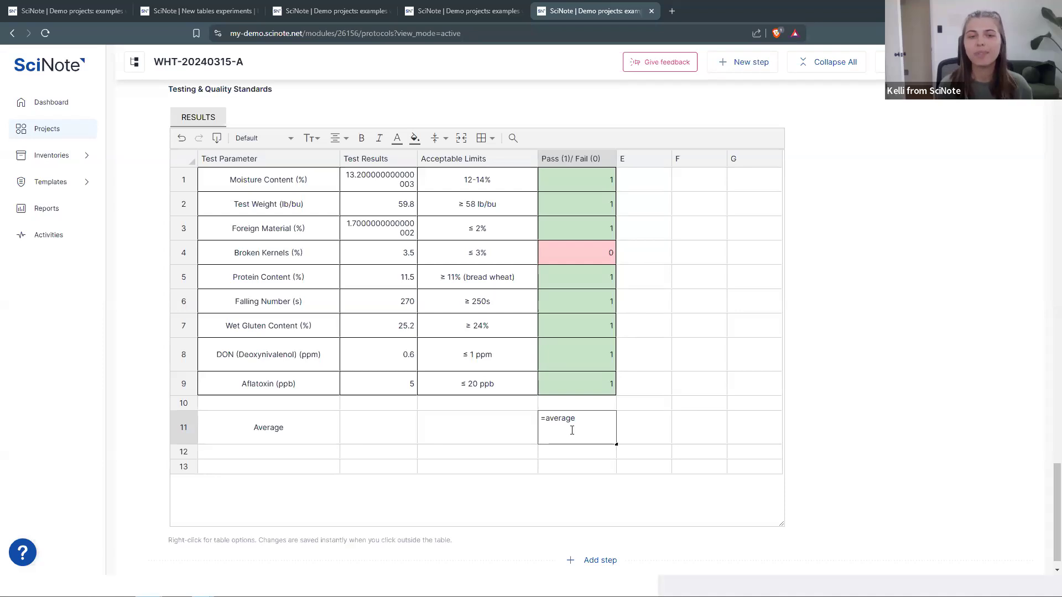
text(()
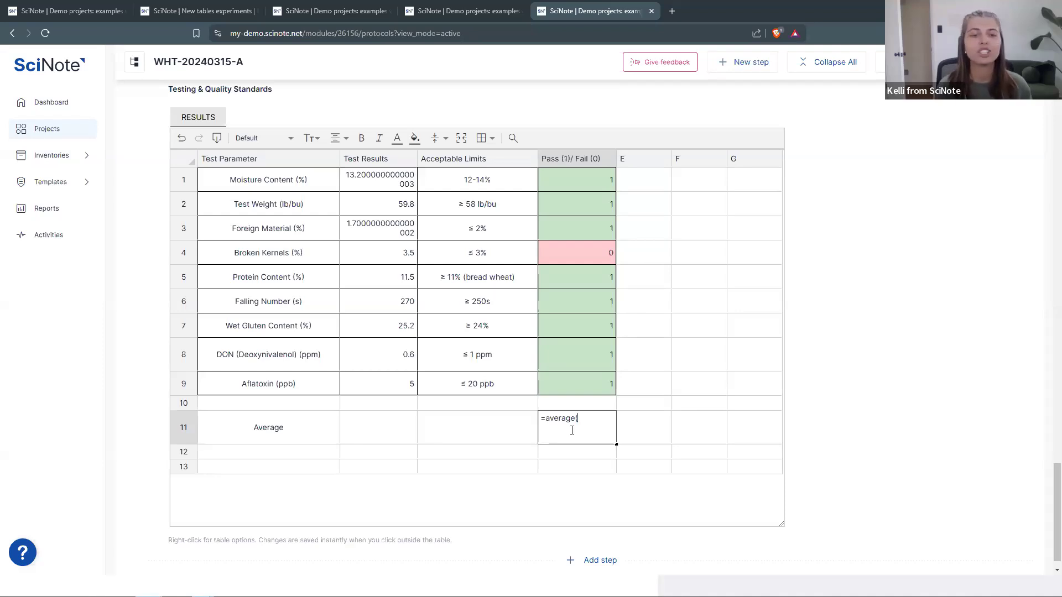
scroll(601, 249, up, 1)
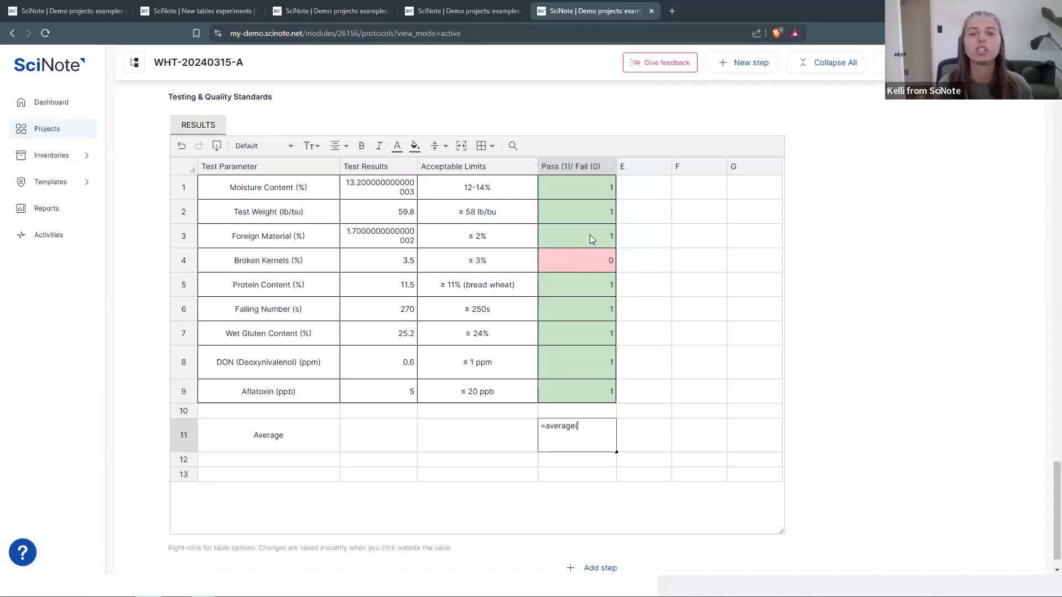
drag(586, 235, 586, 438)
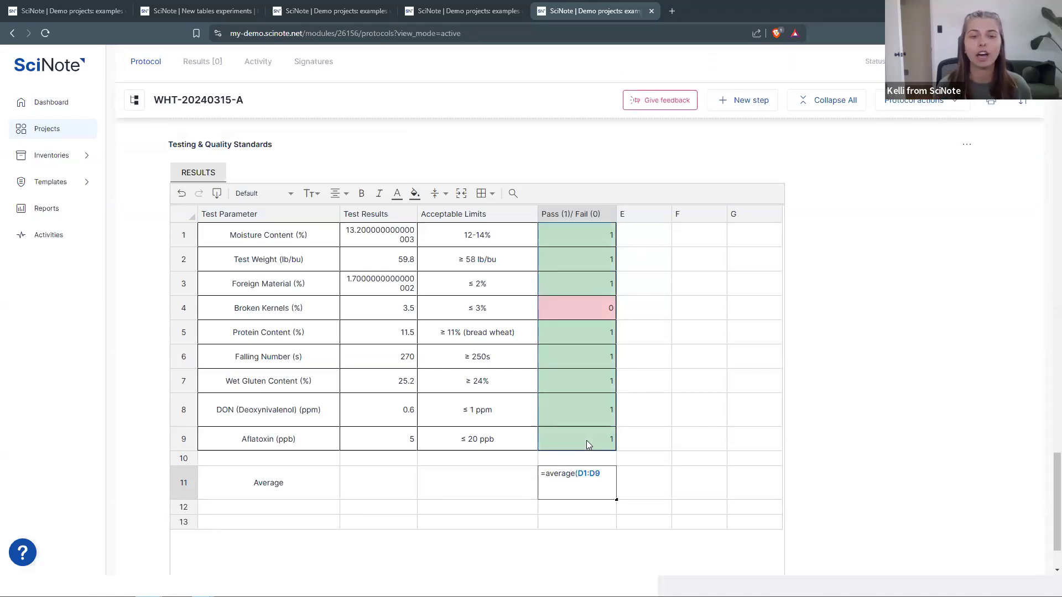
key(Return)
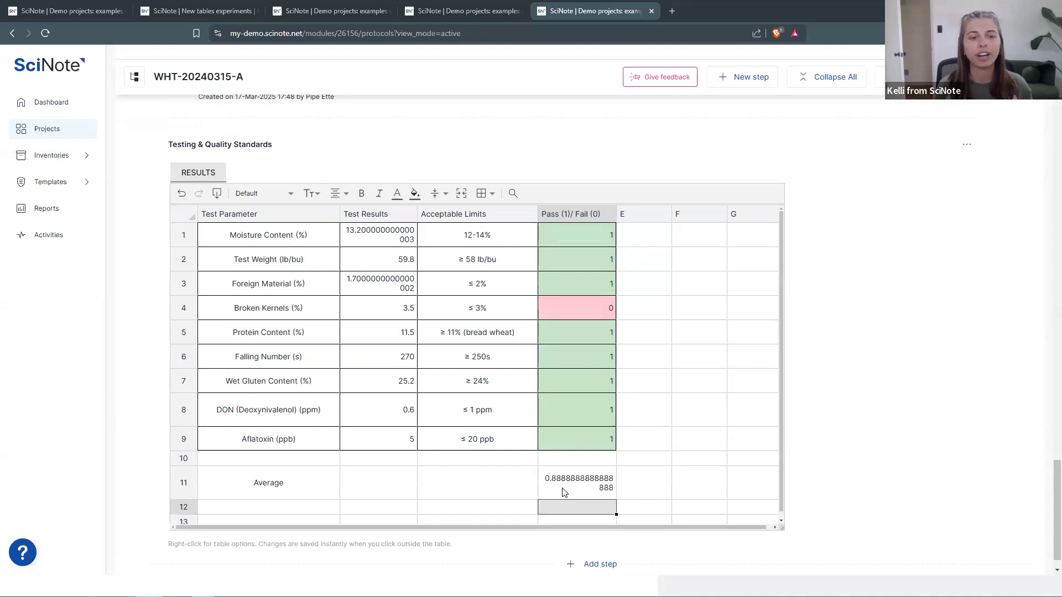
- Open the Supported formulas help article from the average cell's context menu
click(562, 486)
right_click(562, 486)
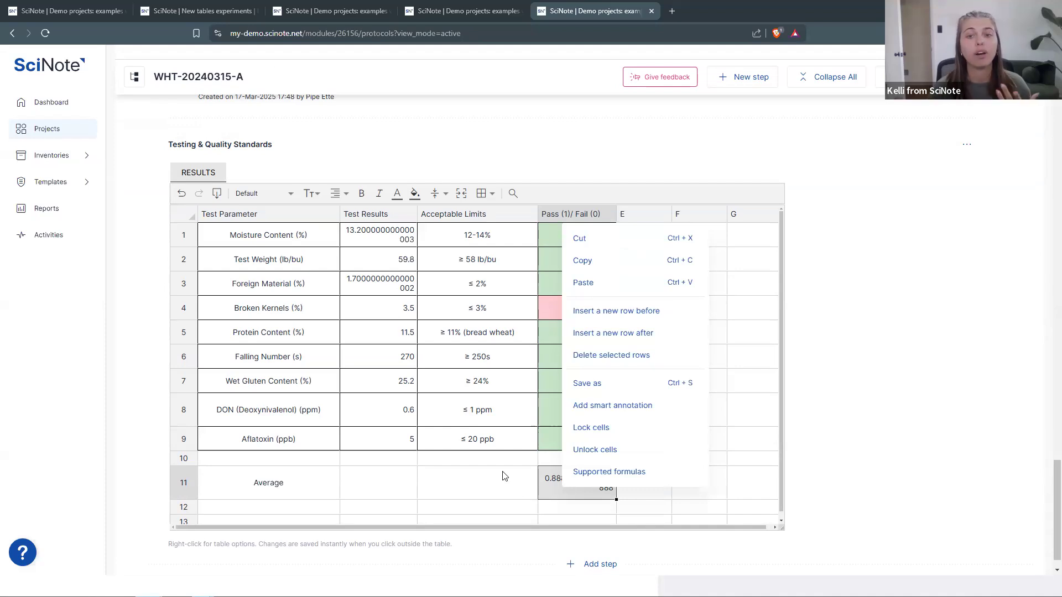
click(533, 485)
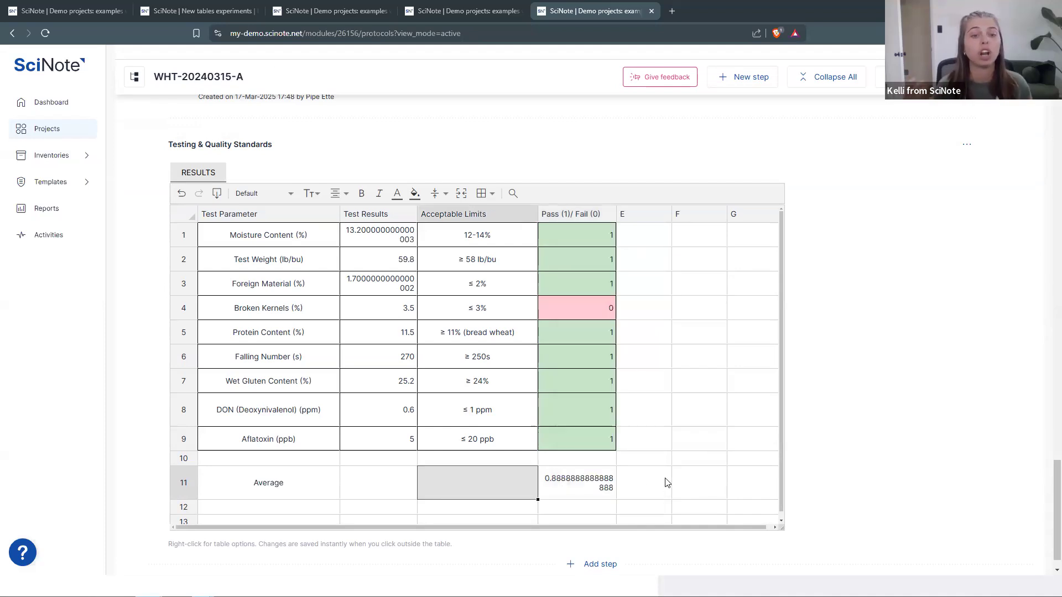
right_click(603, 480)
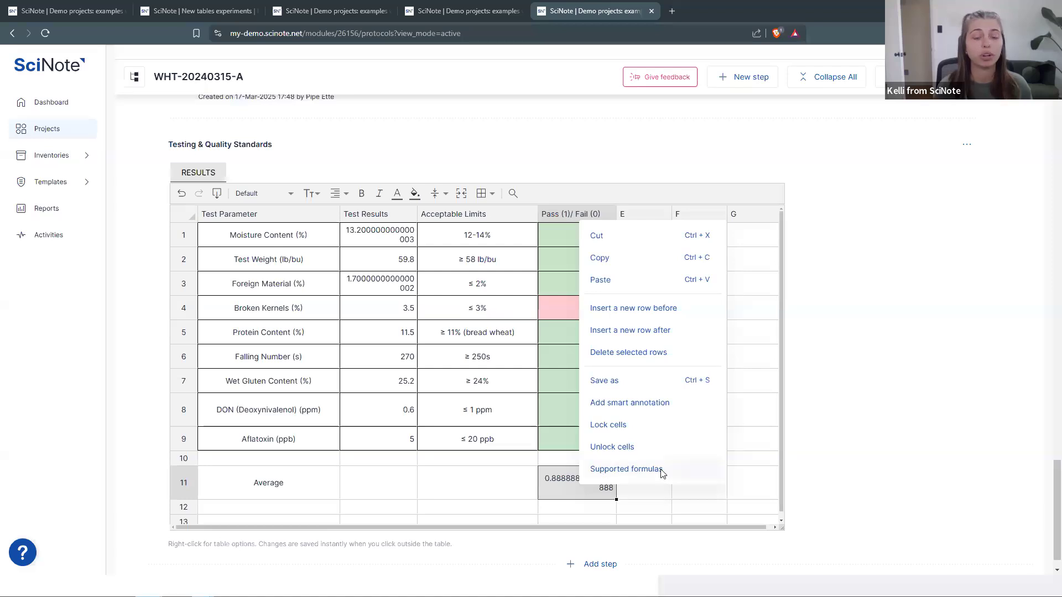
click(627, 470)
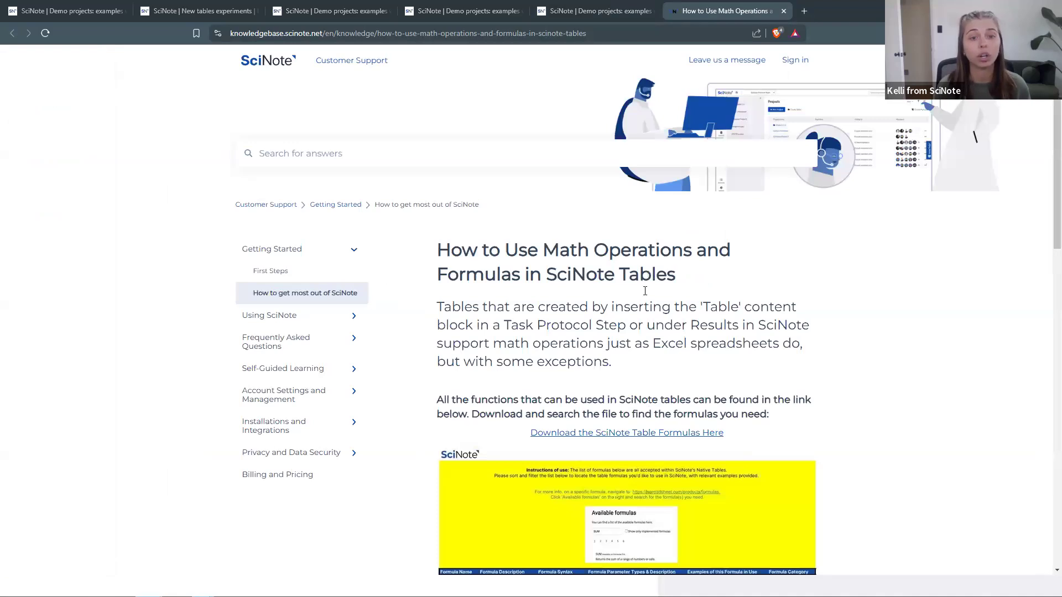
scroll(647, 287, down, 7)
scroll(644, 298, up, 1)
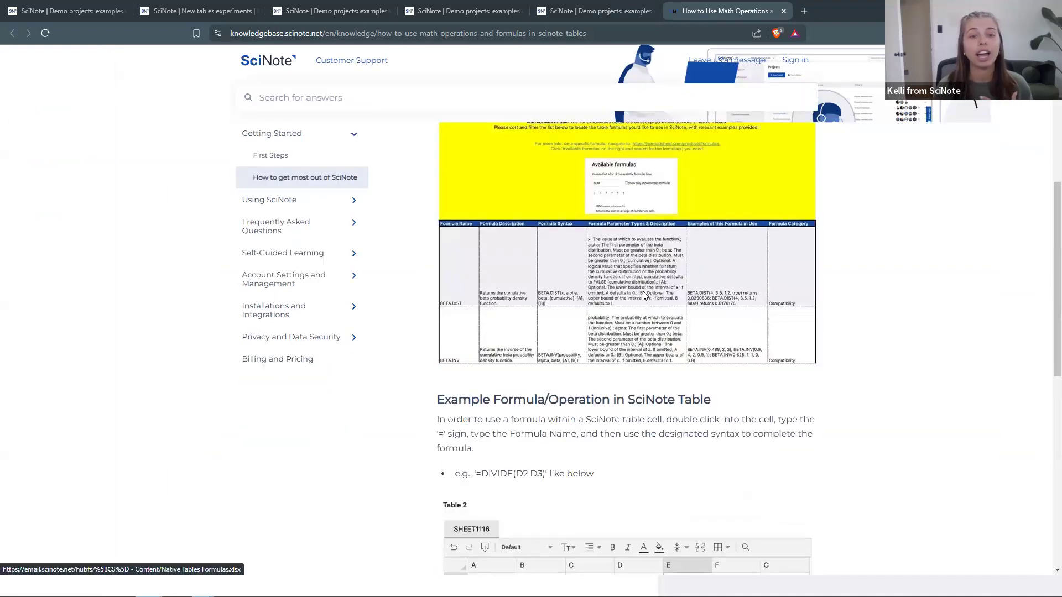
scroll(639, 285, up, 6)
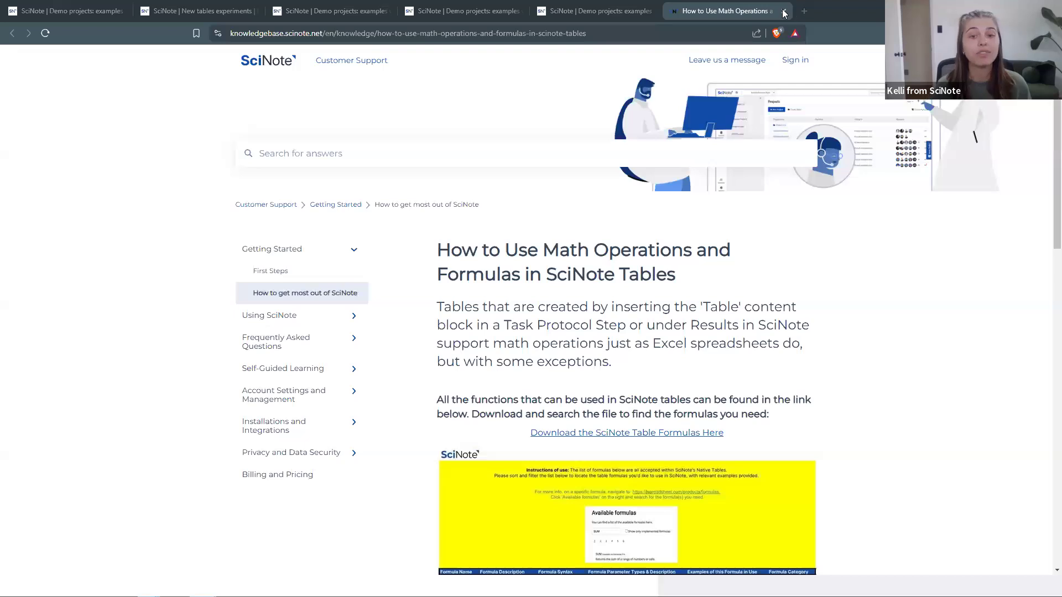
- Close the formulas article and bring up the Good Practices slide on table templates, SOPs and locking cells
key(ctrl+w)
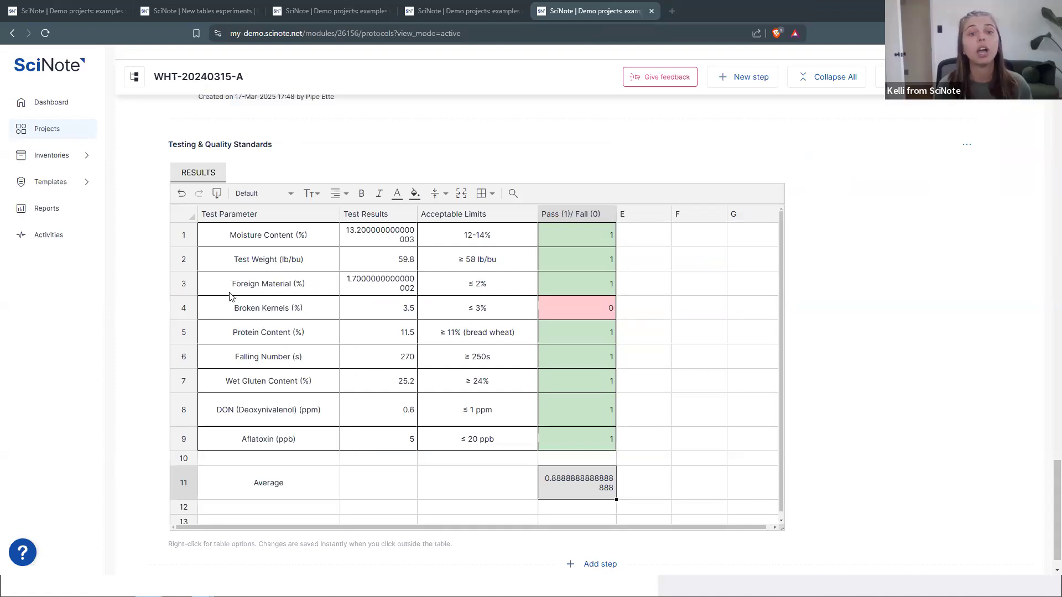
key(alt+Tab)
key(Right)
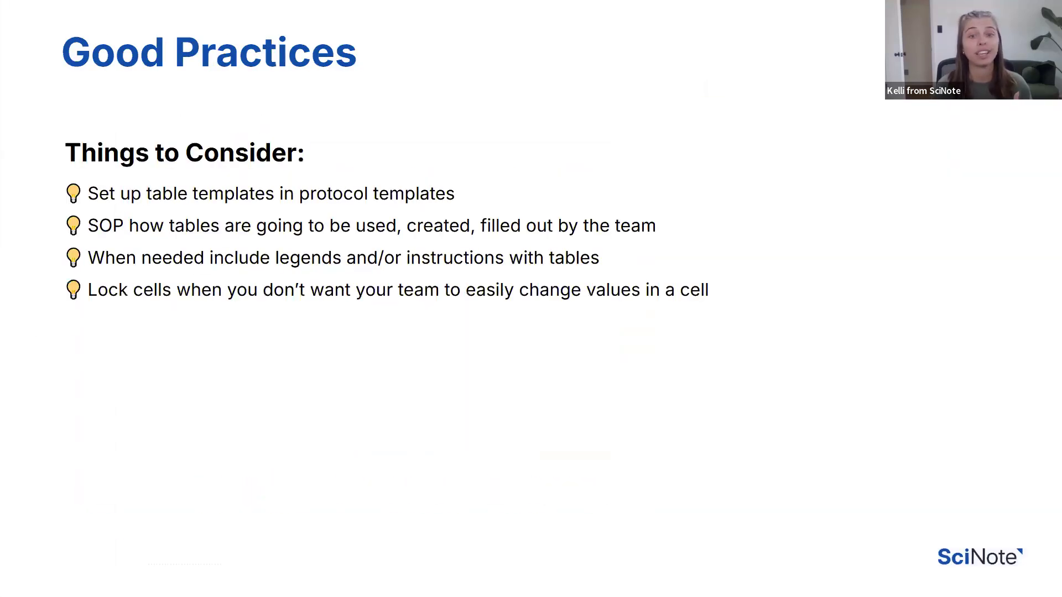
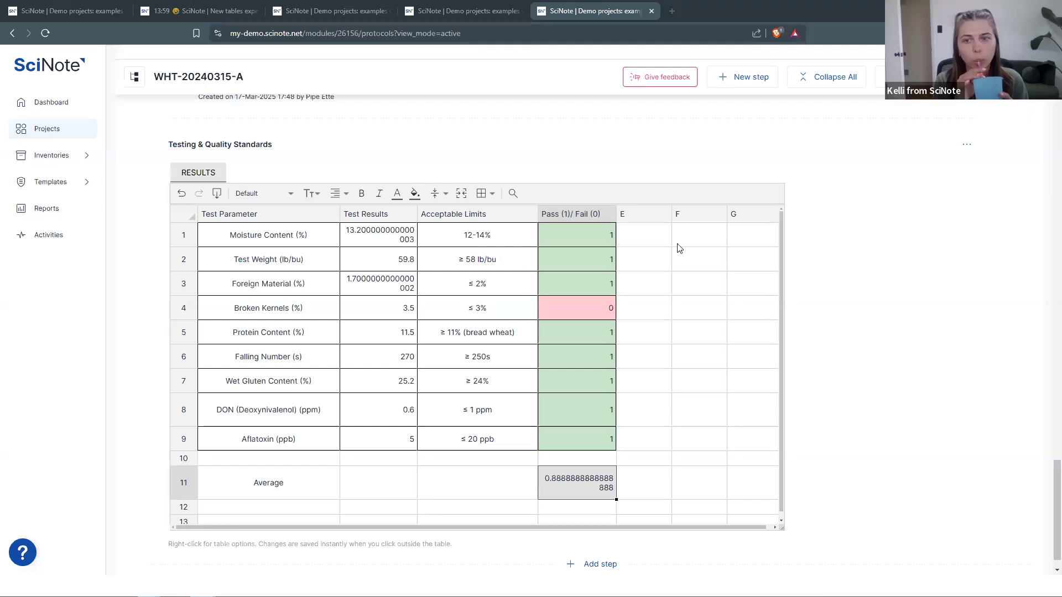
- Switch to the New tables experiments protocol tab and dismiss the session-ending warning
key(ctrl+2)
click(224, 413)
- Scroll down to the Import here table with the DNS recipe scaled to 1250 ml
scroll(223, 413, down, 4)
scroll(224, 448, down, 2)
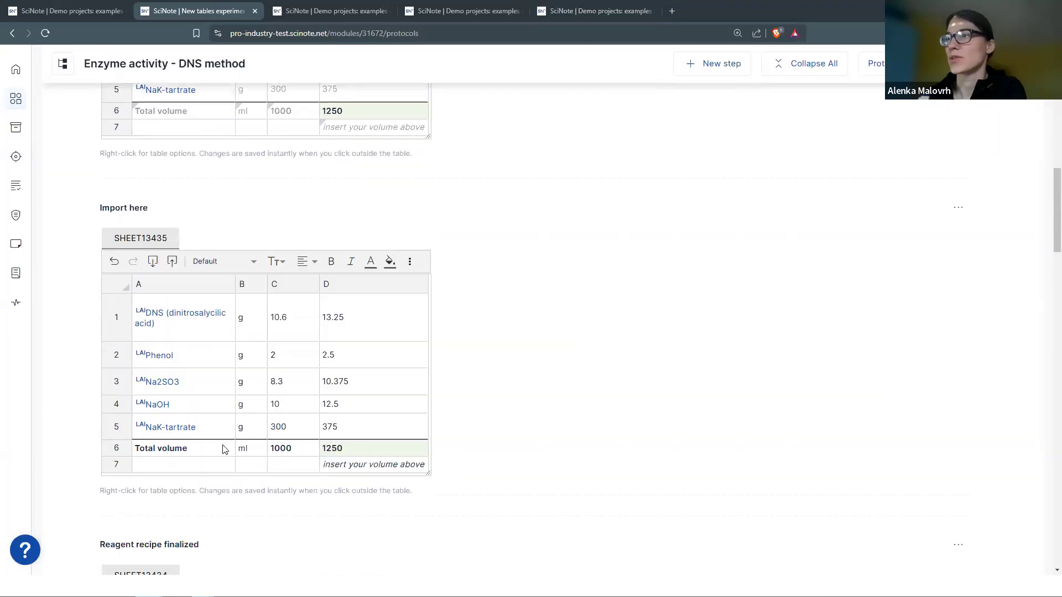
scroll(352, 354, down, 1)
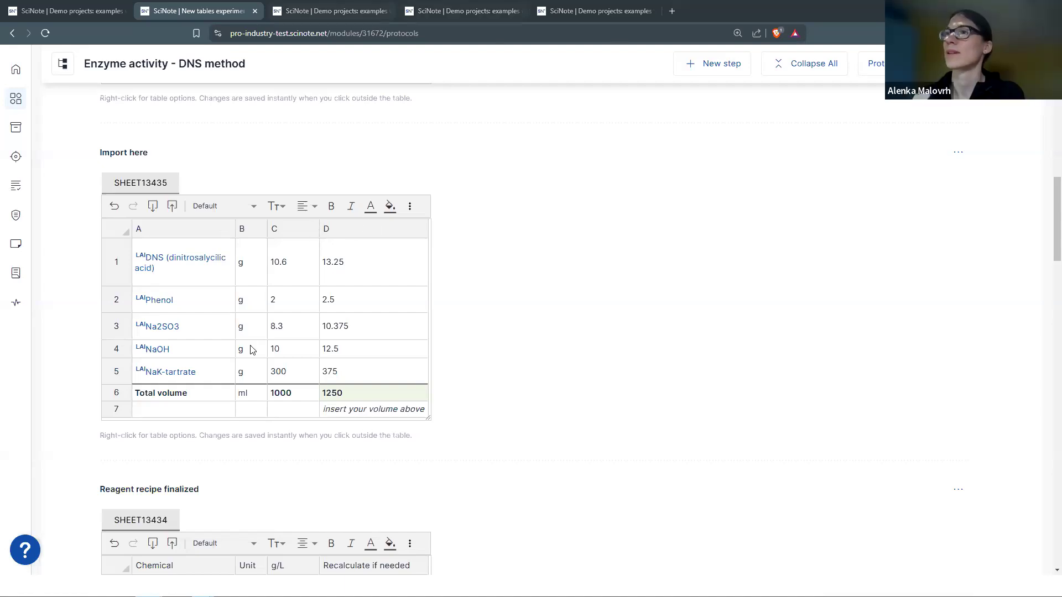
- Autofit column A so 'DNS (dinitrosalycilic acid)' fits on one line
double_click(277, 228)
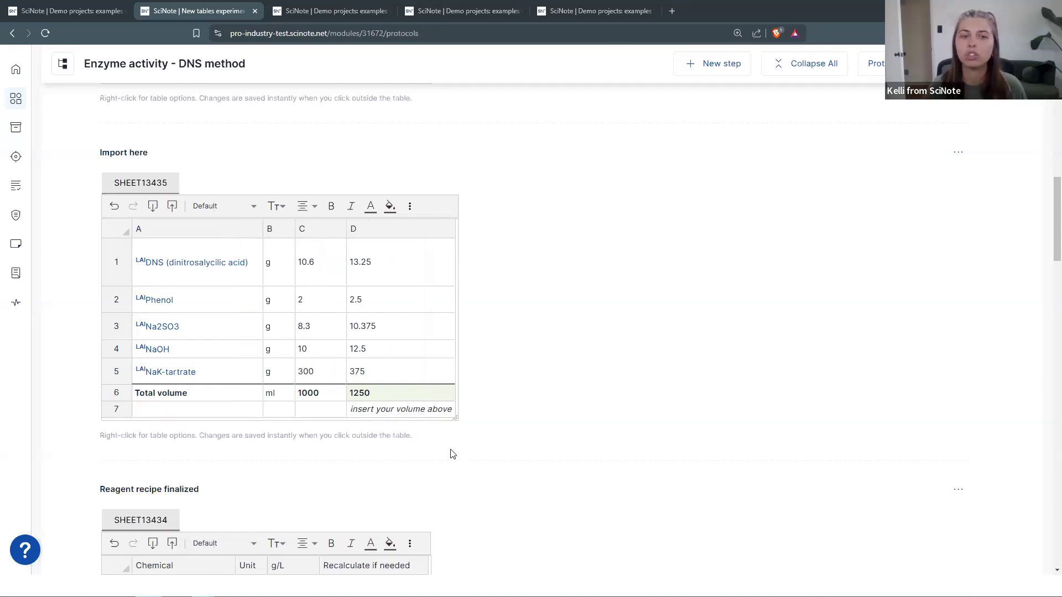
click(450, 415)
click(492, 425)
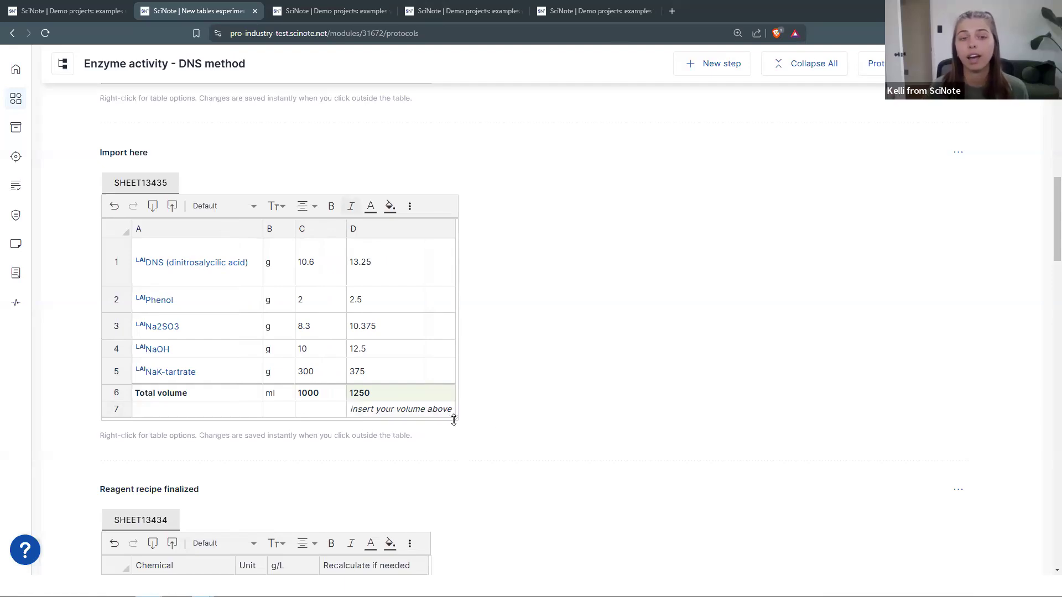
- Make the imported reagent table taller and leave the table so the resize saves
triple_click(454, 441)
drag(457, 421, 526, 470)
click(205, 473)
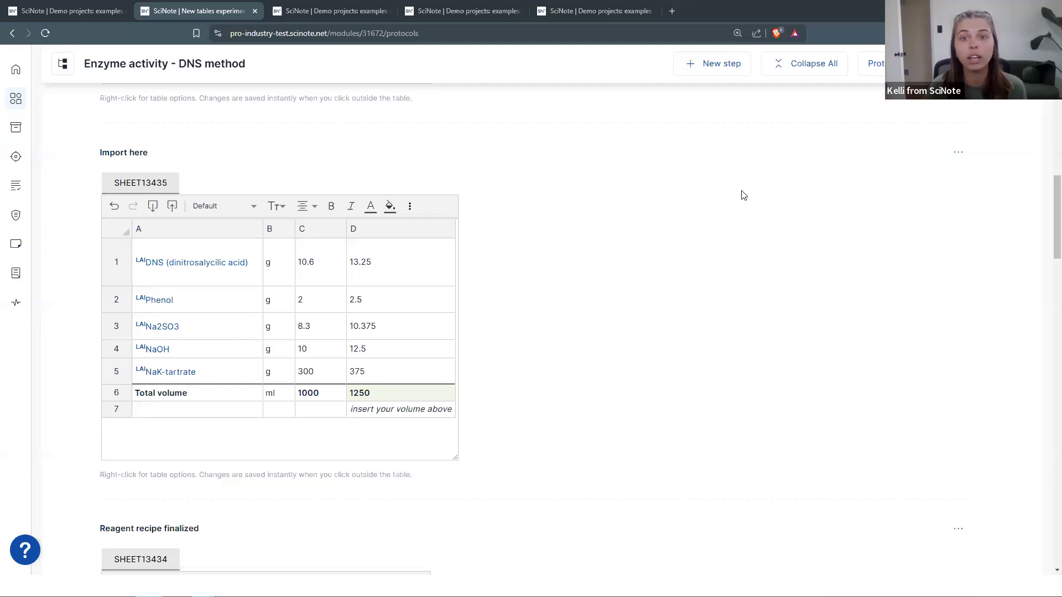
- Print the Enzyme activity protocol with comments and review the 3-page preview
key(ctrl+p)
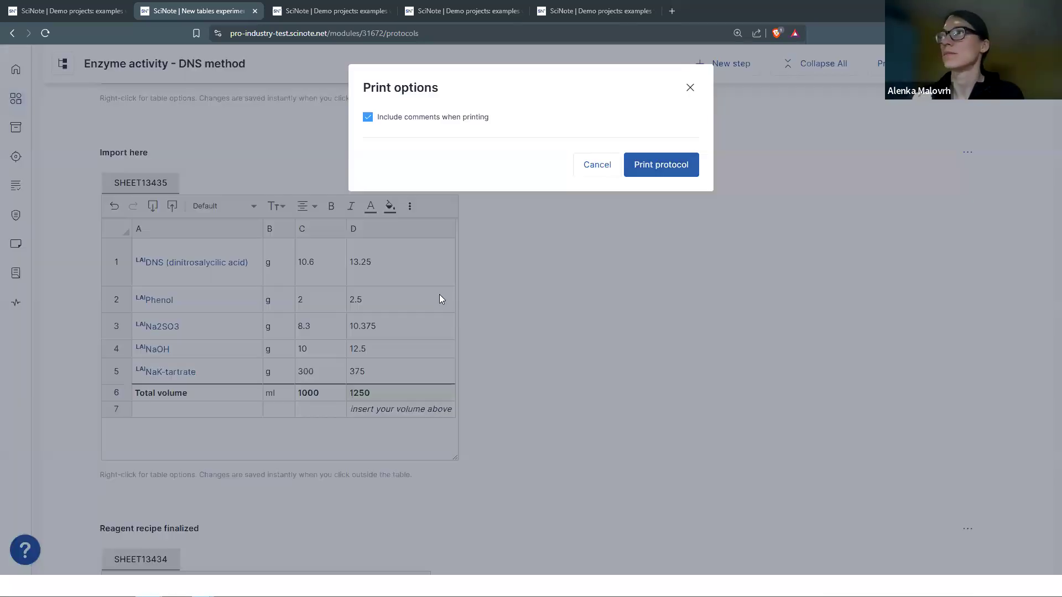
key(Return)
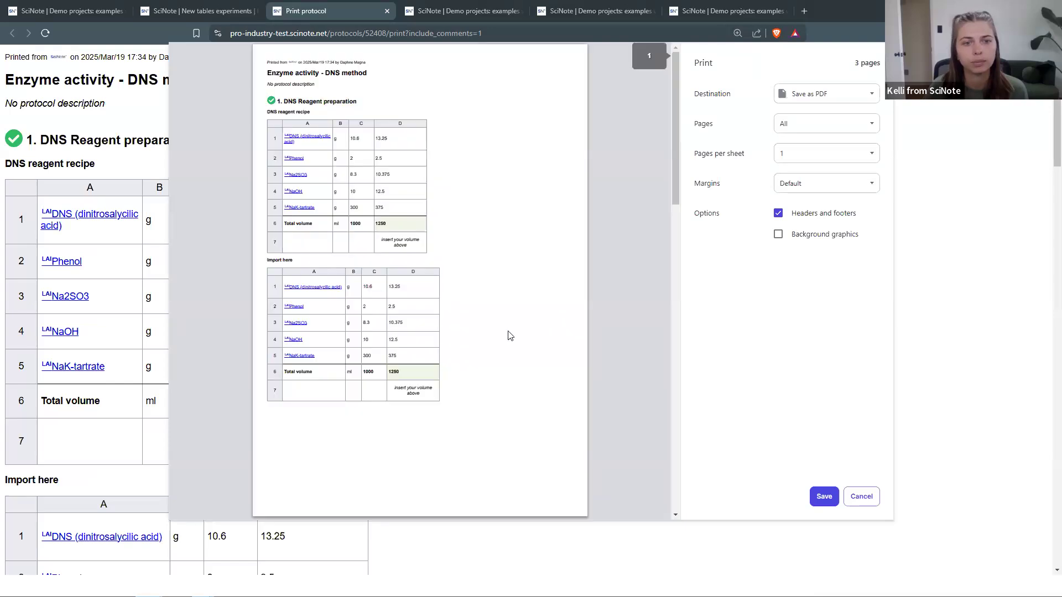
scroll(509, 334, down, 10)
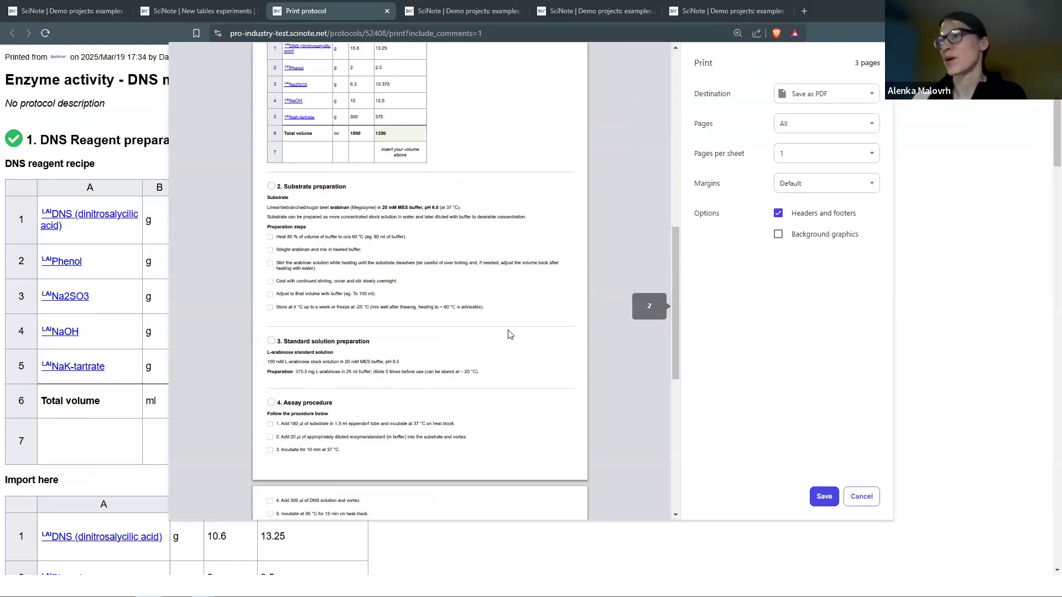
scroll(488, 363, down, 8)
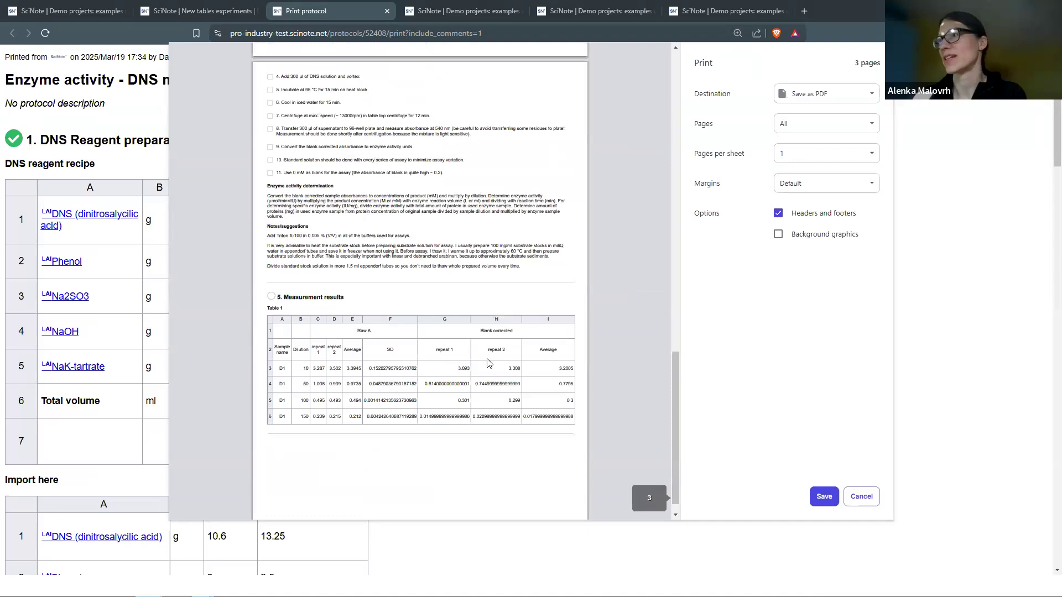
scroll(489, 363, up, 1)
scroll(488, 363, up, 20)
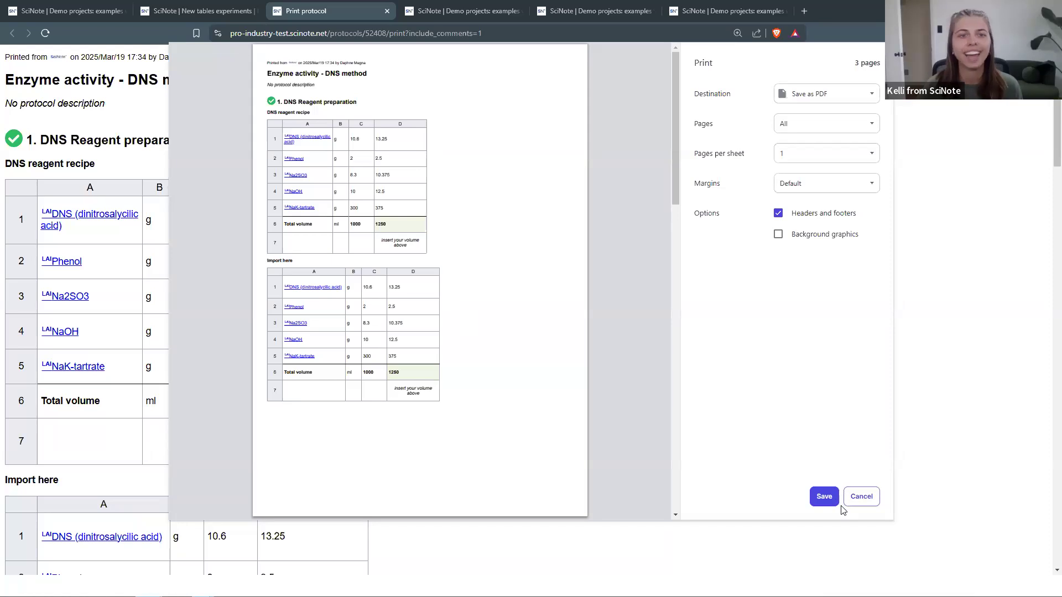
- Cancel printing and return to the Enzyme activity – DNS method protocol page
click(859, 506)
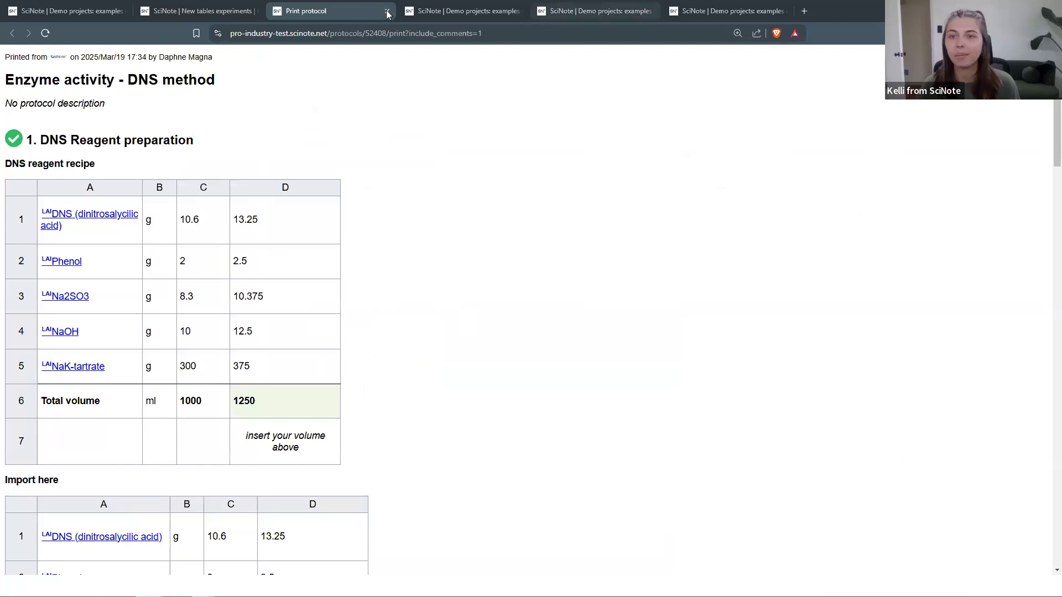
click(225, 5)
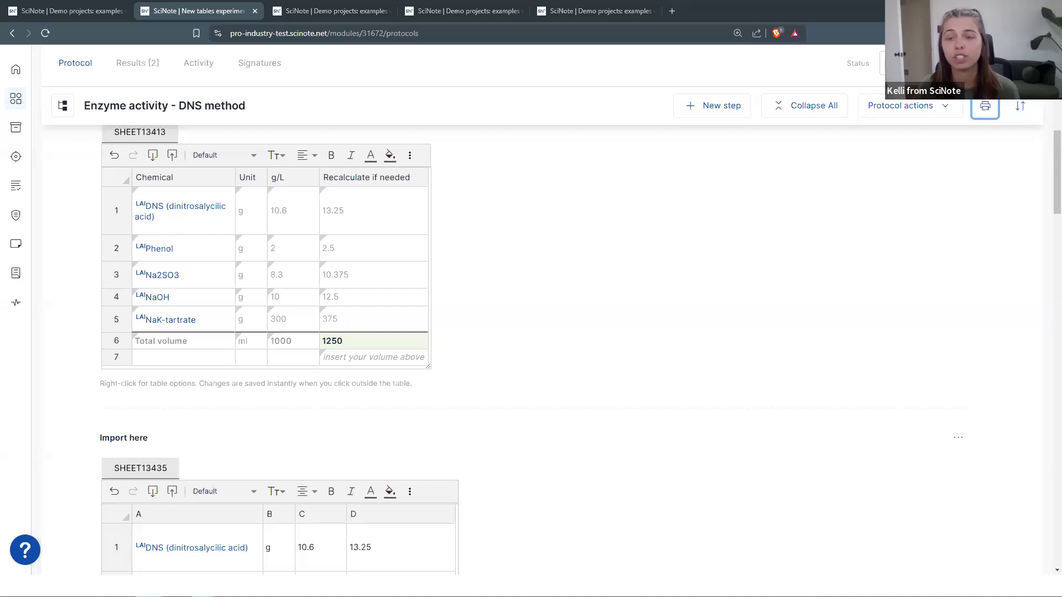
right_click(281, 357)
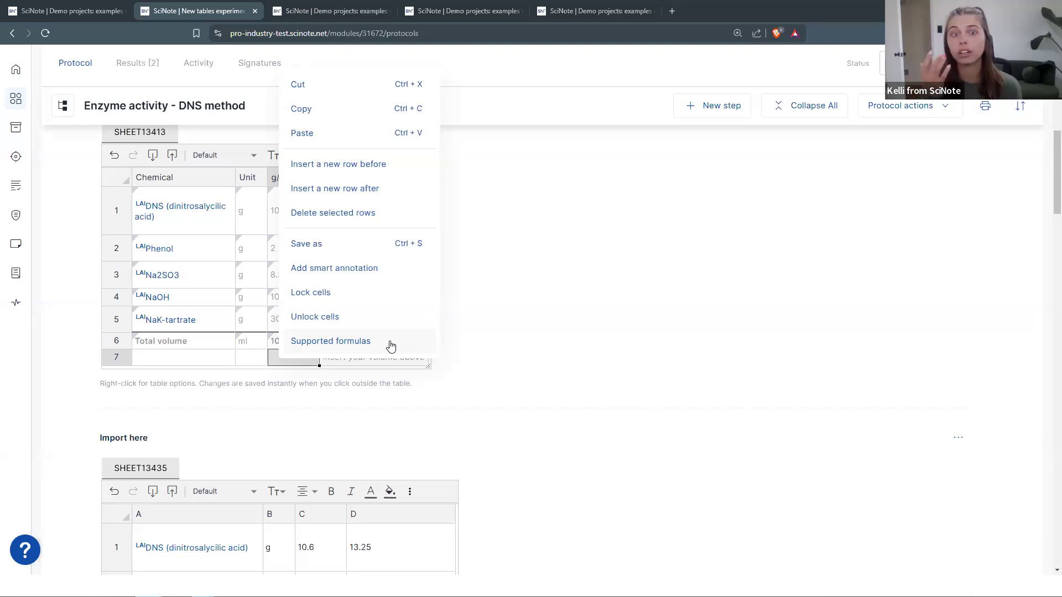
click(573, 402)
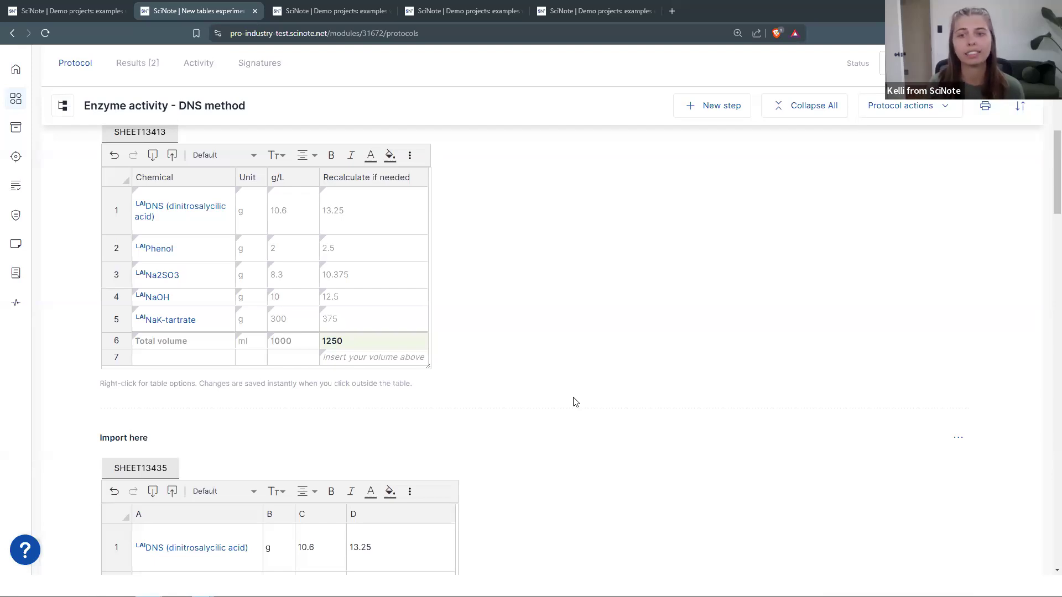
right_click(292, 363)
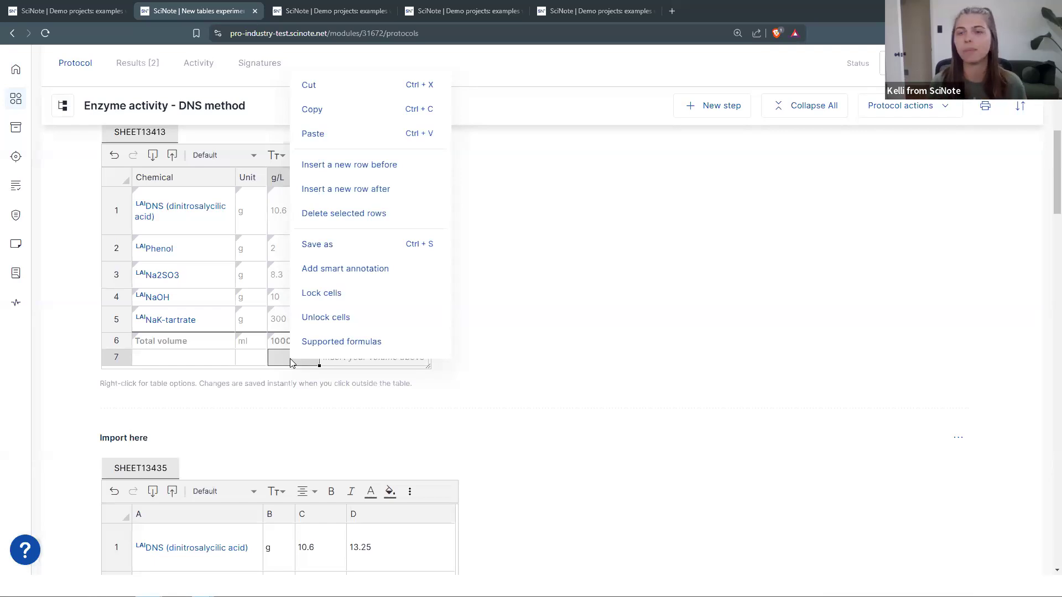
click(517, 451)
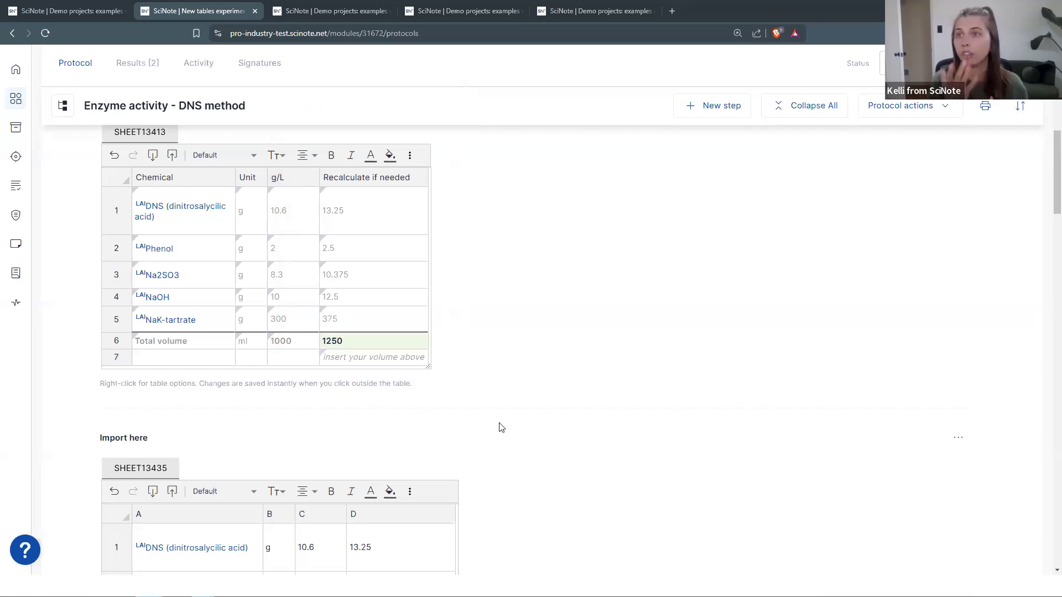
scroll(499, 427, up, 1)
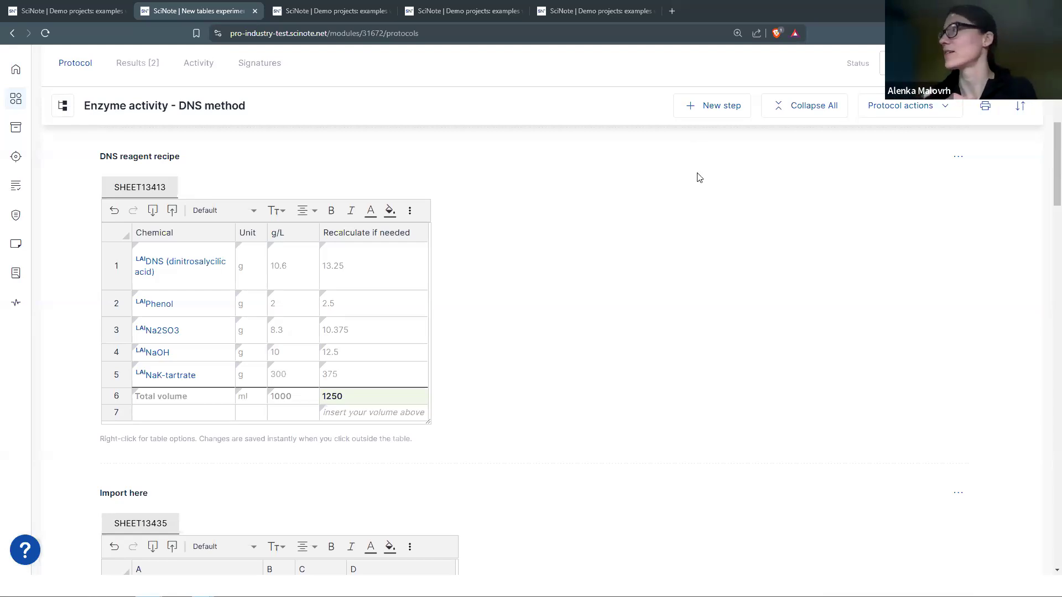
scroll(985, 105, up, 6)
click(916, 67)
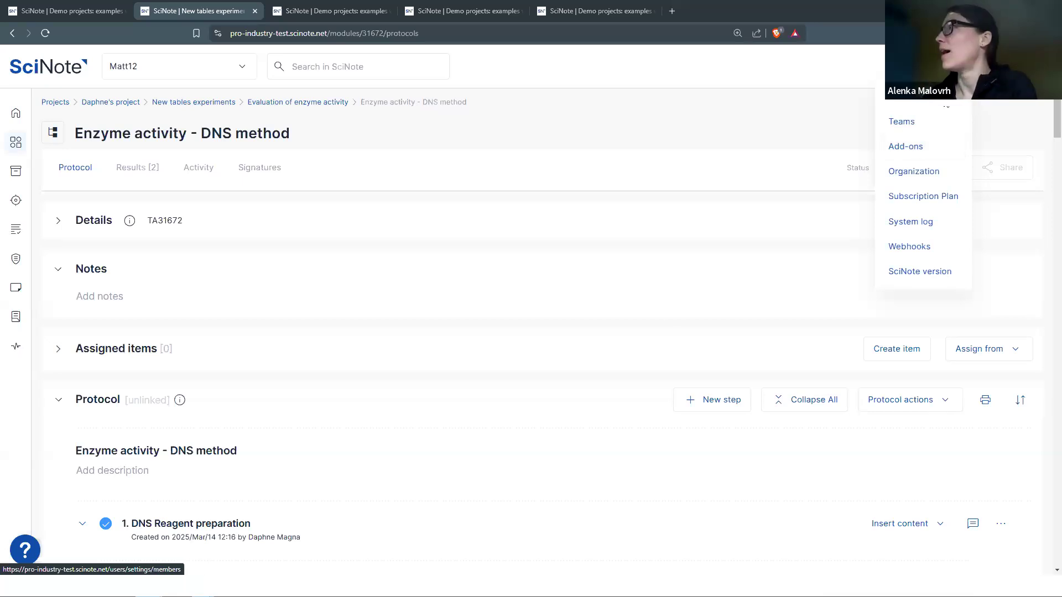
click(657, 319)
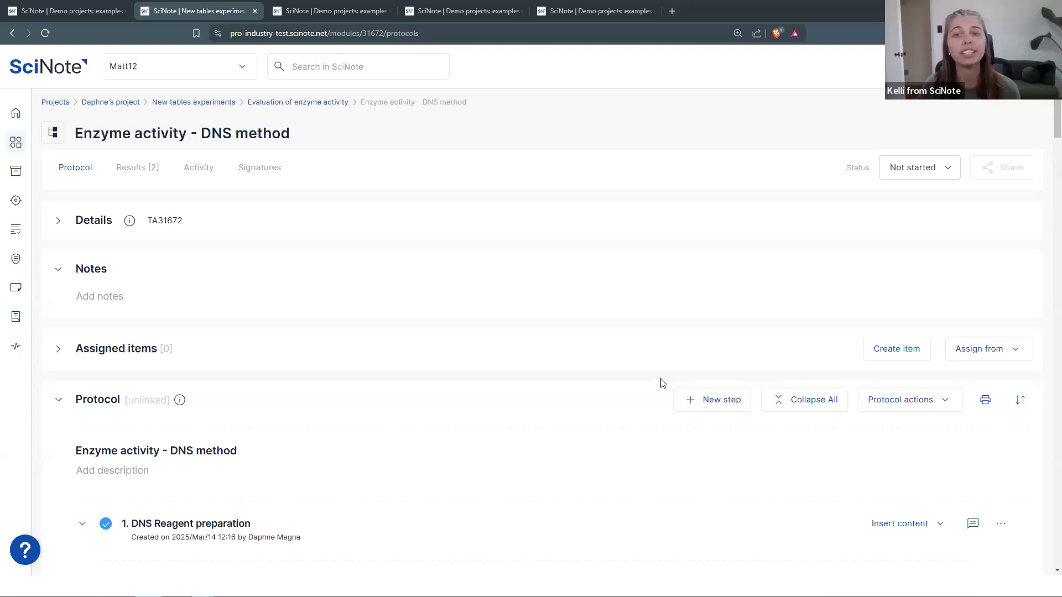
- Scroll down to the DNS reagent table and bring up its options menu
scroll(663, 383, down, 5)
scroll(663, 383, down, 1)
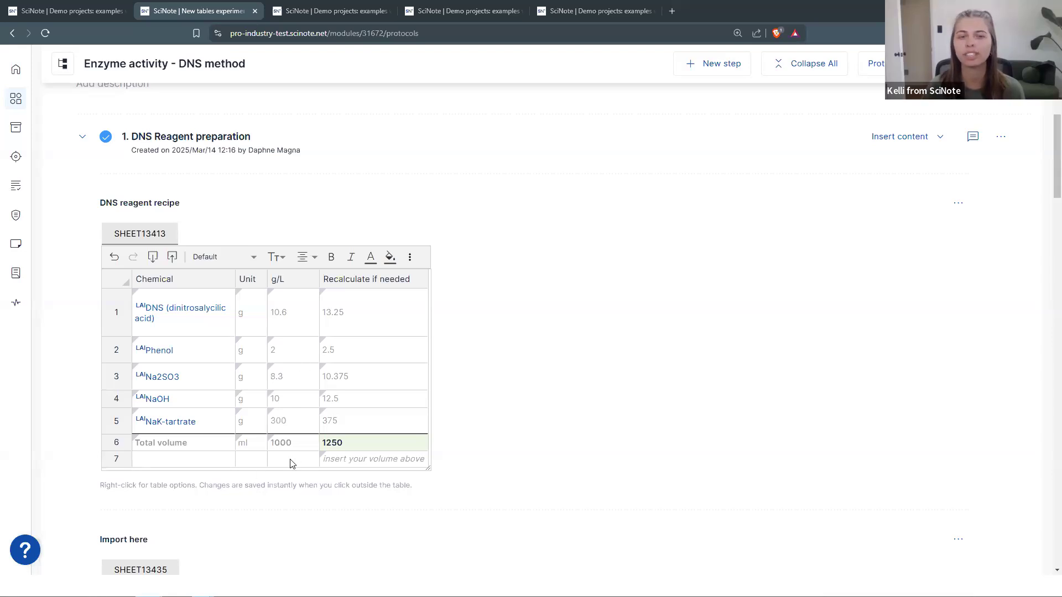
right_click(303, 444)
- Open the supported table formulas help page and scroll through the math operations article
click(324, 442)
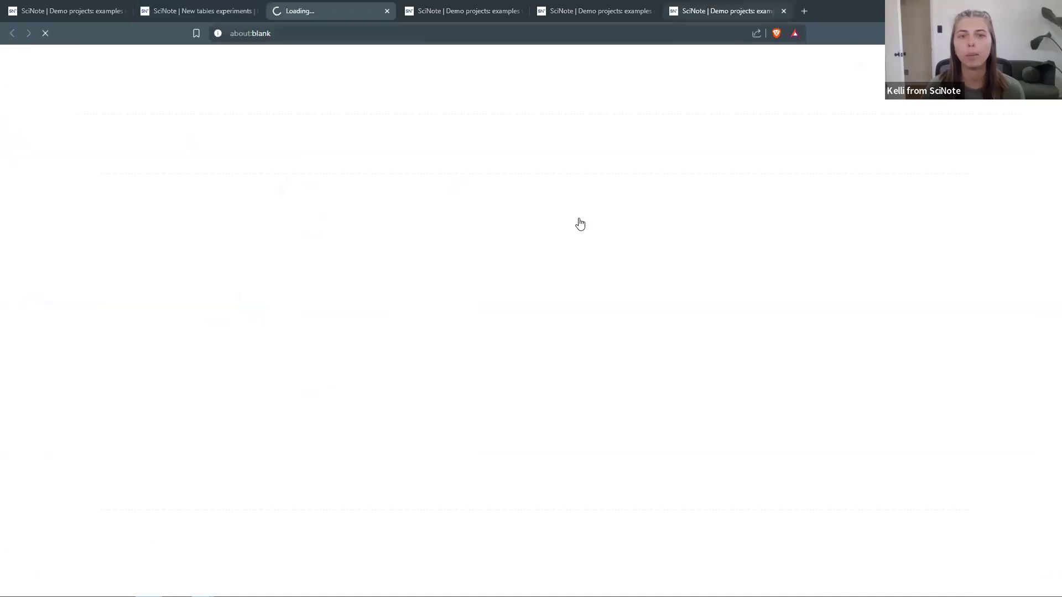
click(674, 8)
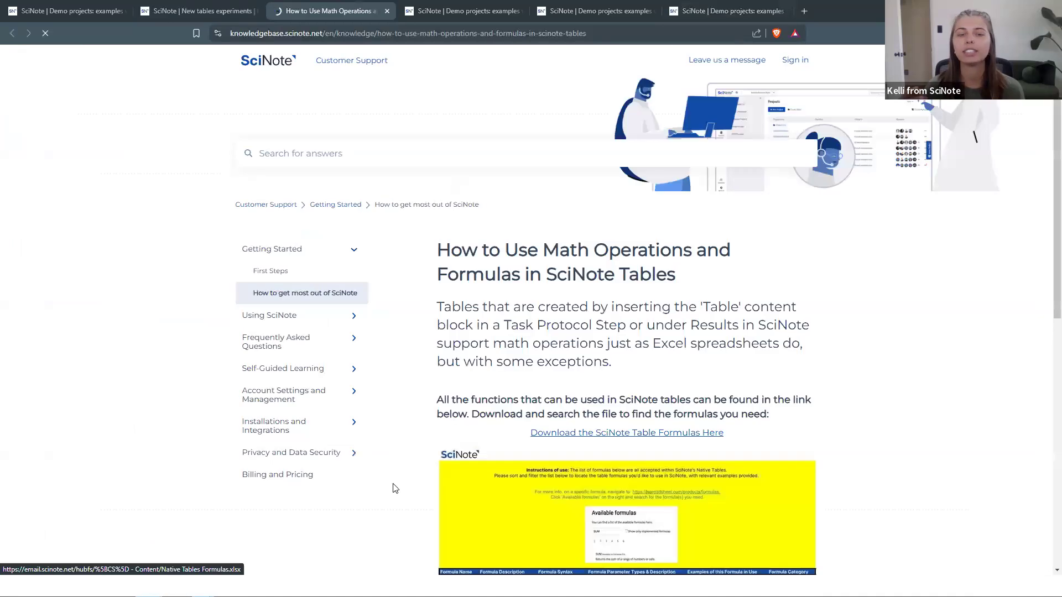
scroll(527, 471, down, 9)
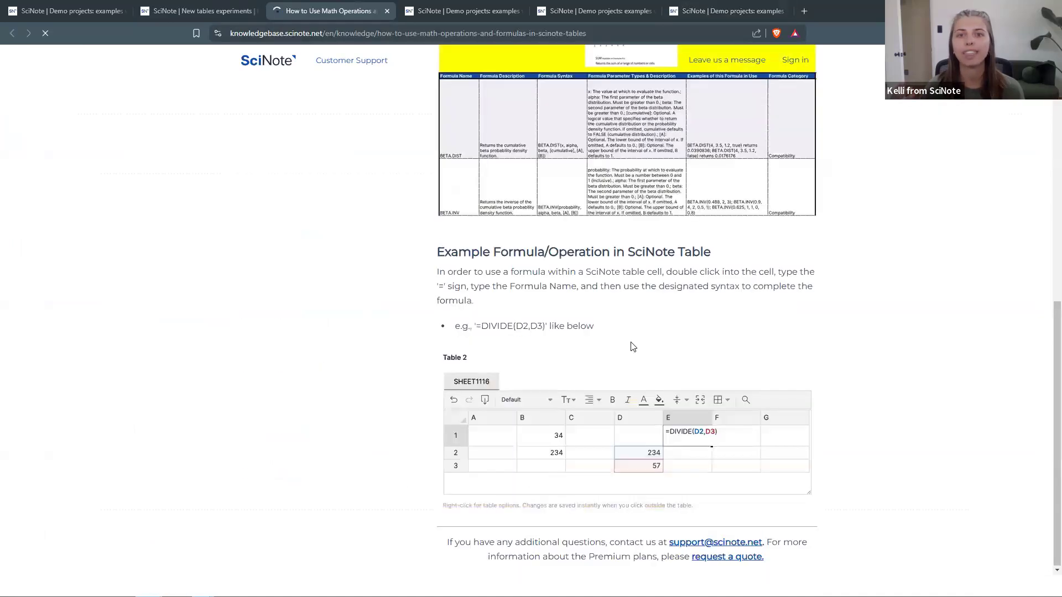
scroll(612, 431, down, 5)
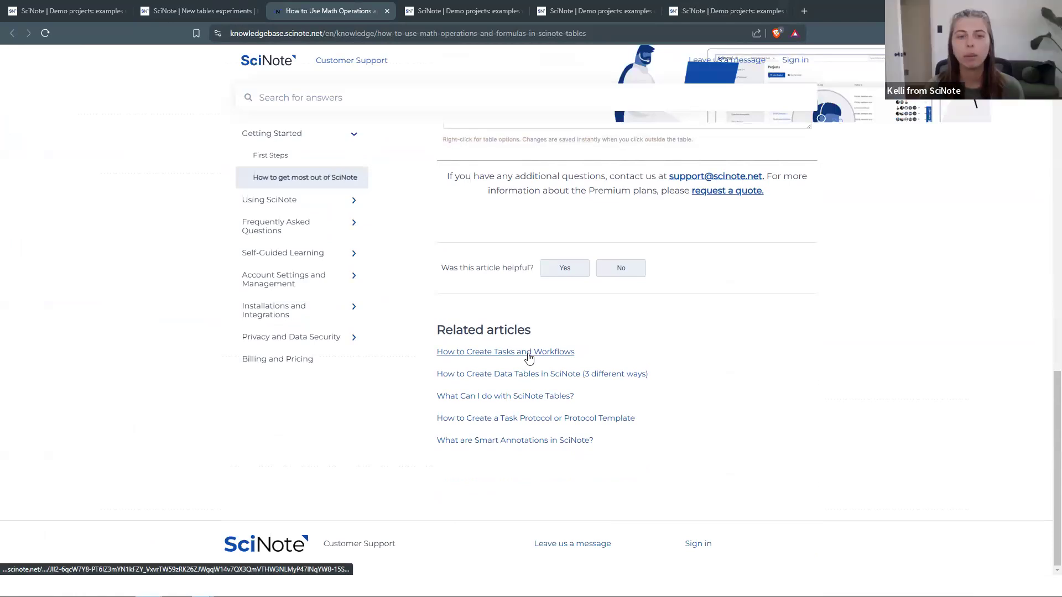
- Glance at the Tasks and Workflows article in a new tab, then return to the formulas article
middle_click(528, 358)
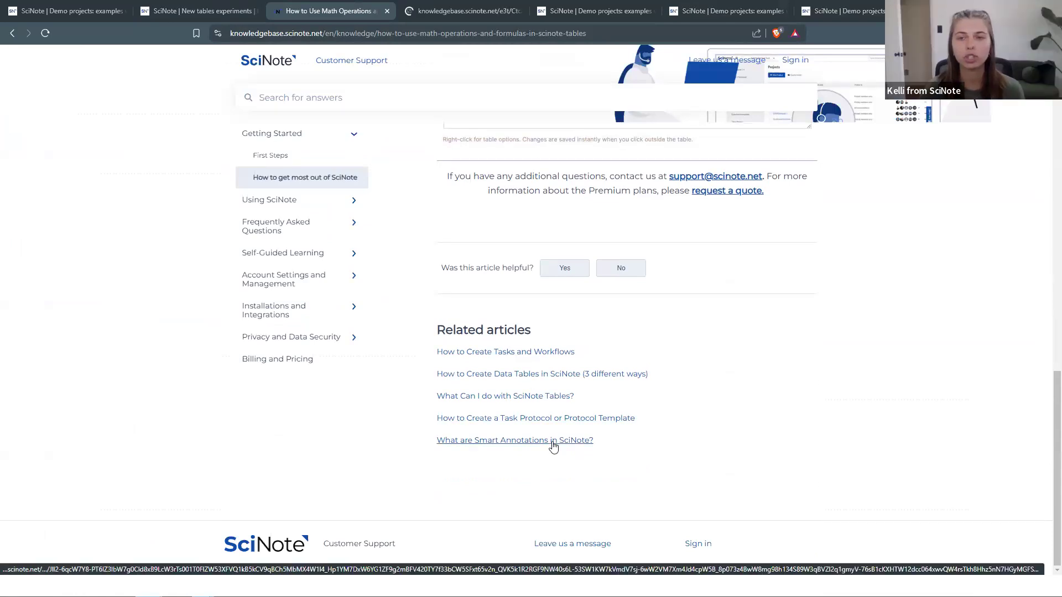
key(ctrl+Tab)
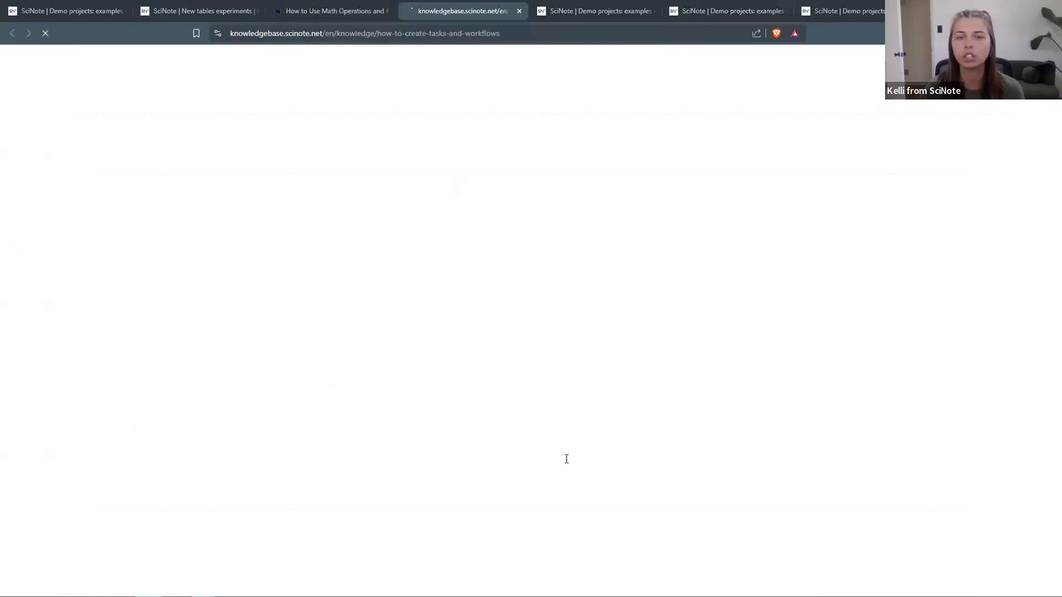
key(ctrl+shift+Tab)
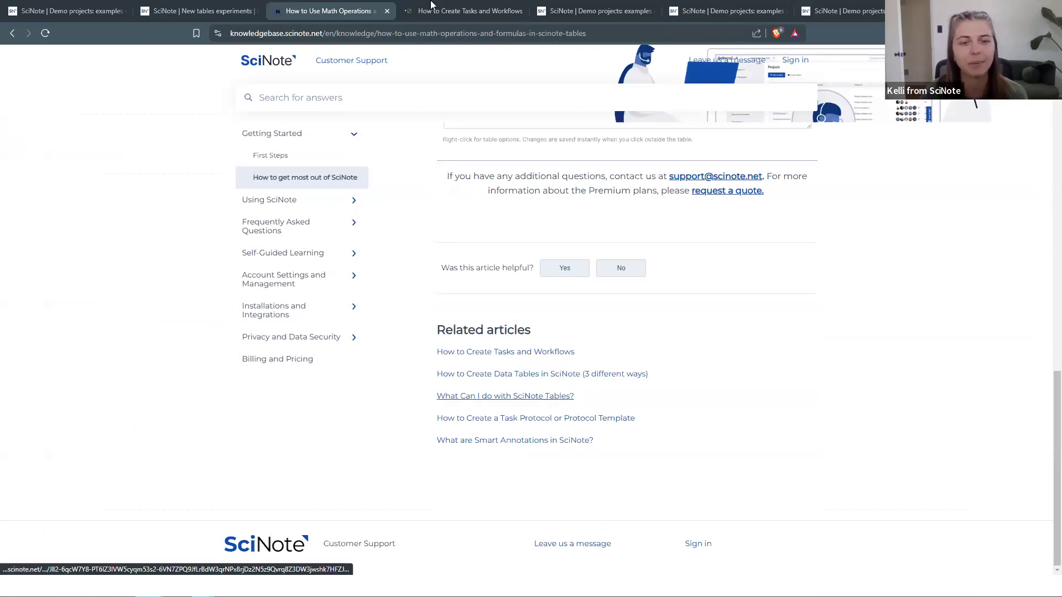
- Open 'What Can I do with SciNote Tables?' and read down to its Keyboard Shortcuts section
middle_click(549, 400)
click(487, 11)
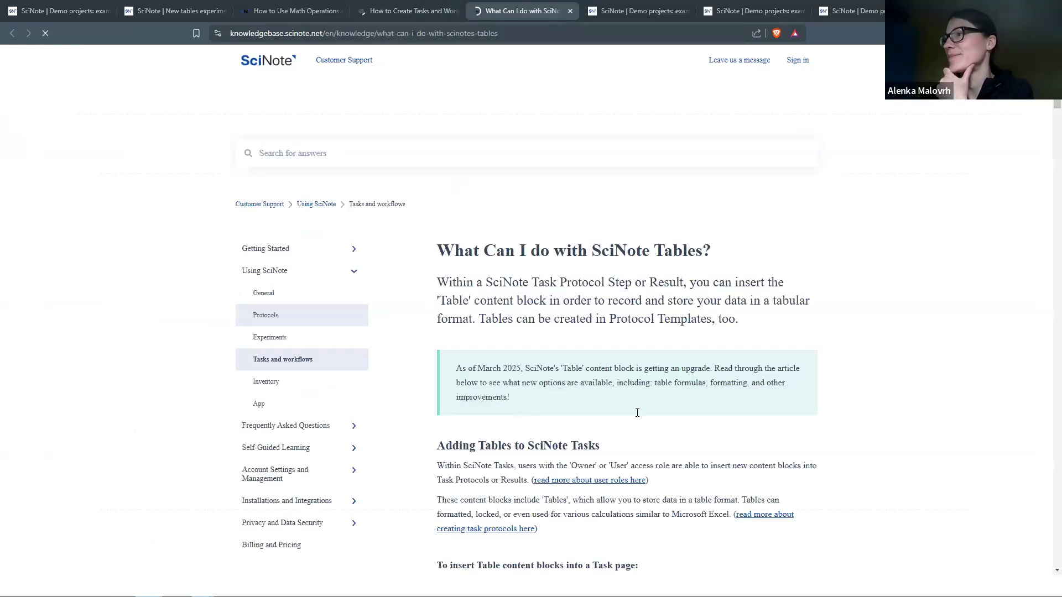
scroll(639, 418, down, 5)
scroll(639, 418, down, 10)
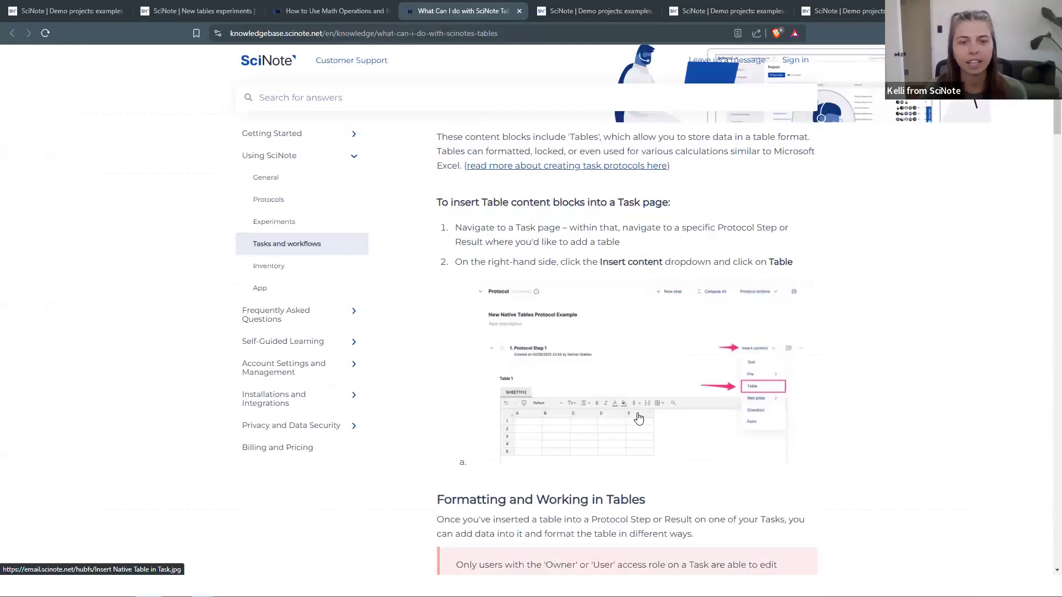
scroll(639, 417, down, 10)
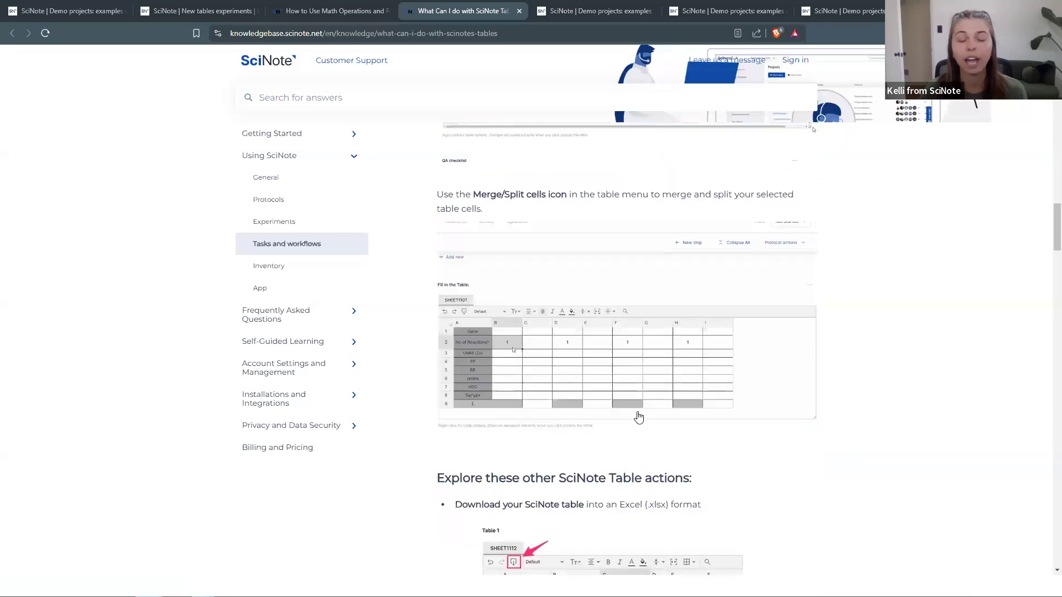
scroll(639, 418, down, 10)
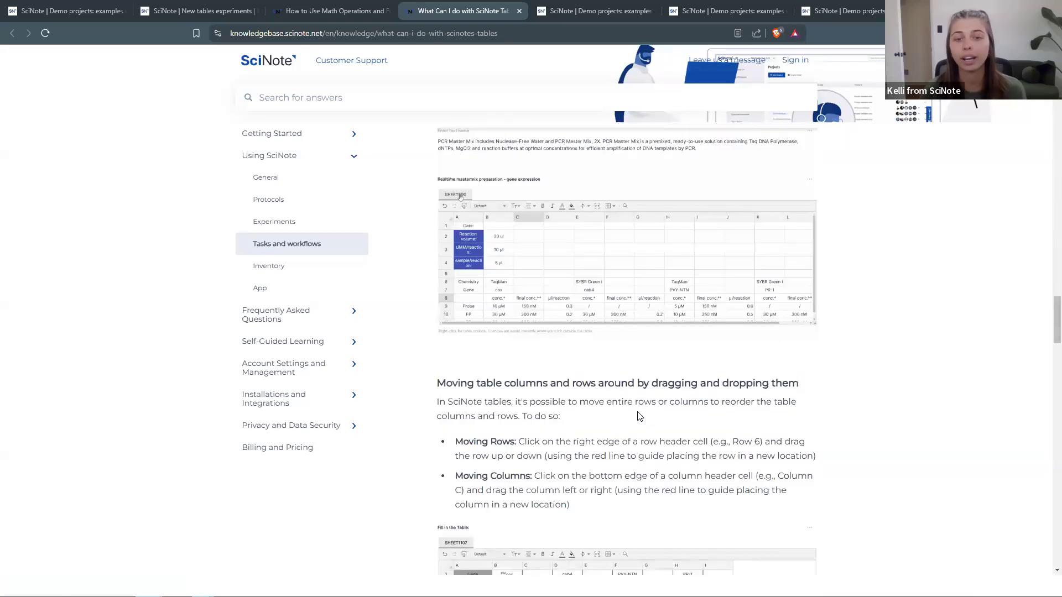
scroll(638, 418, down, 5)
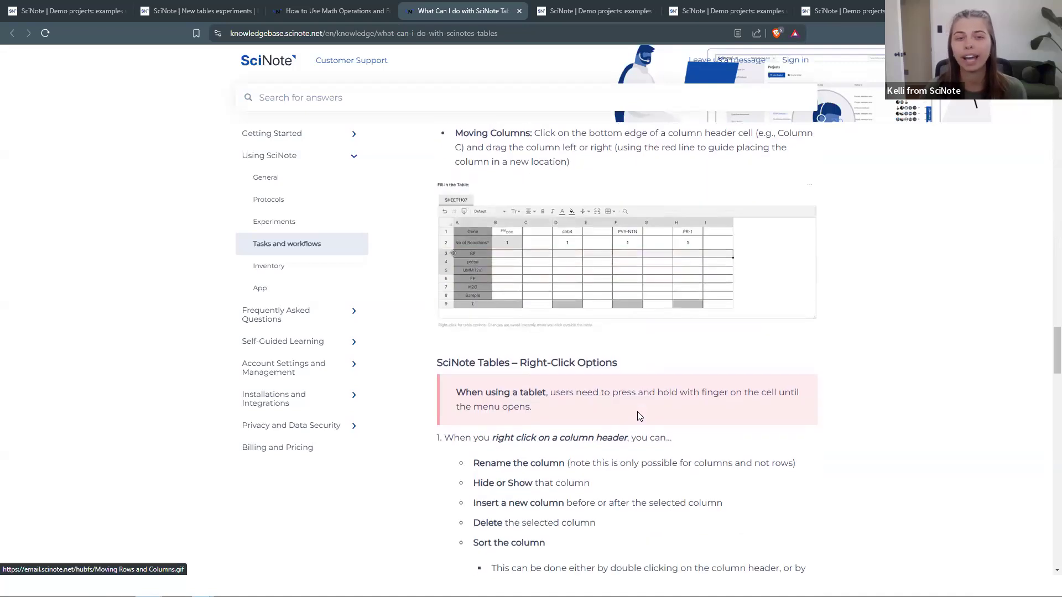
scroll(562, 332, down, 10)
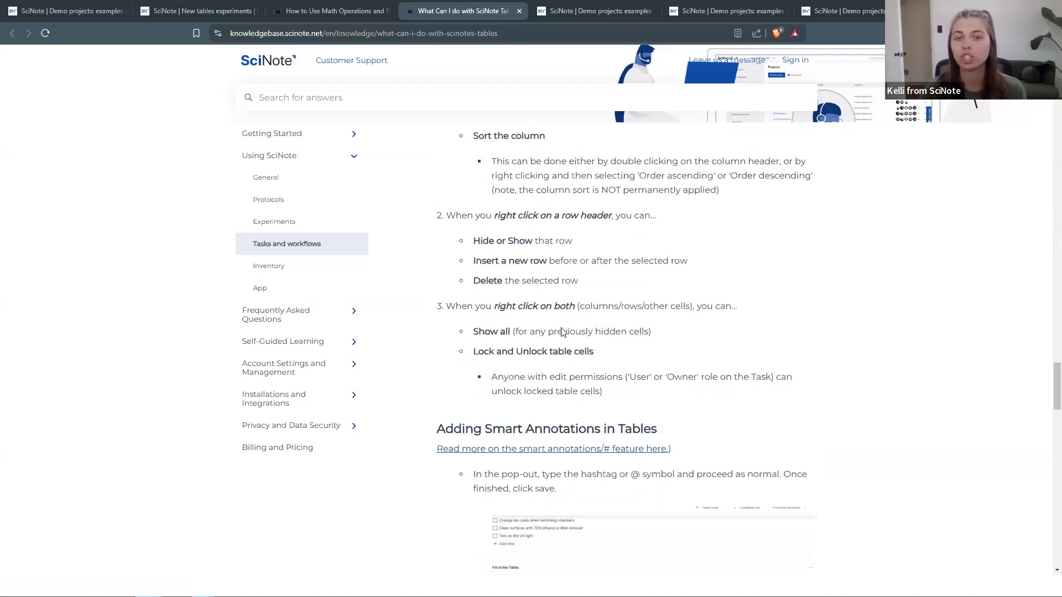
scroll(562, 332, down, 12)
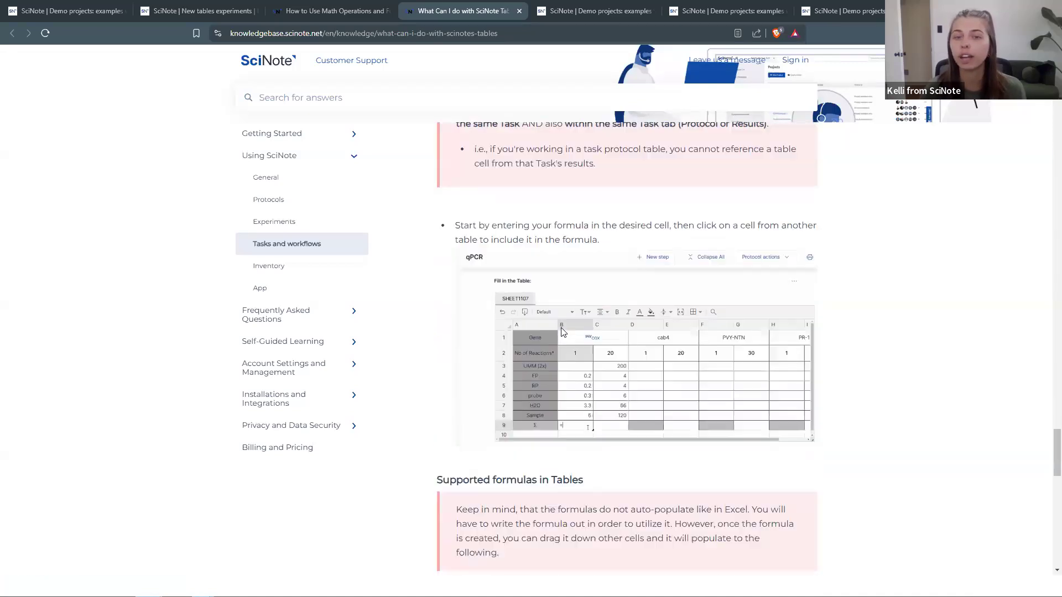
scroll(563, 332, down, 2)
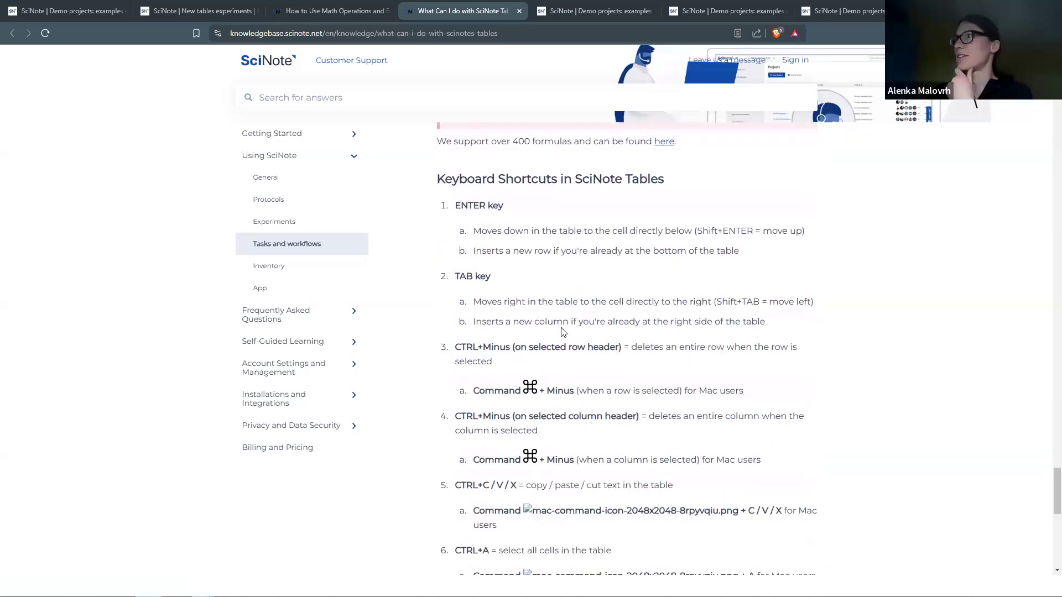
scroll(604, 210, down, 4)
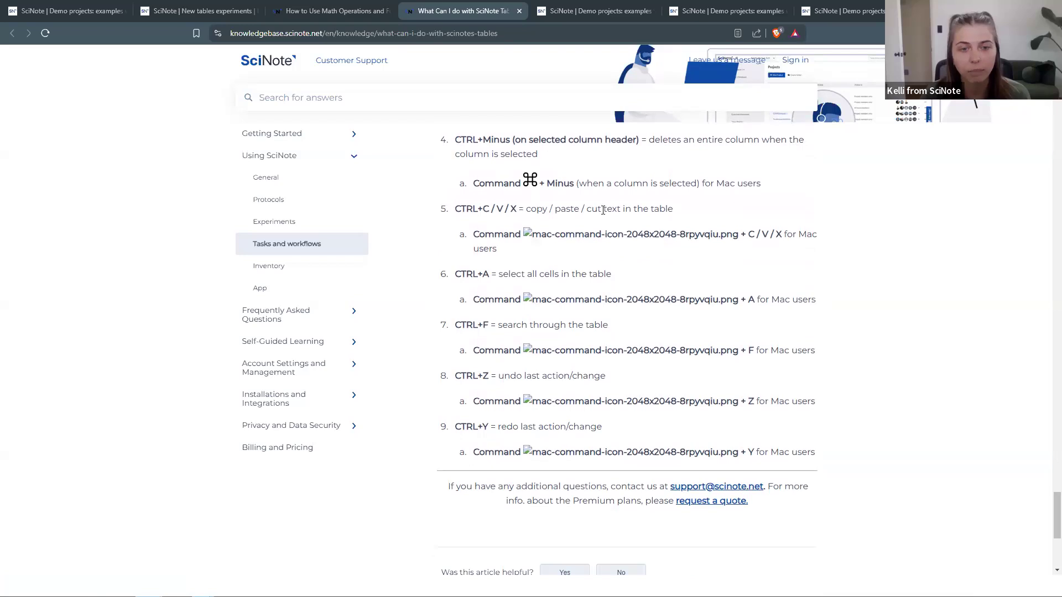
scroll(604, 213, up, 2)
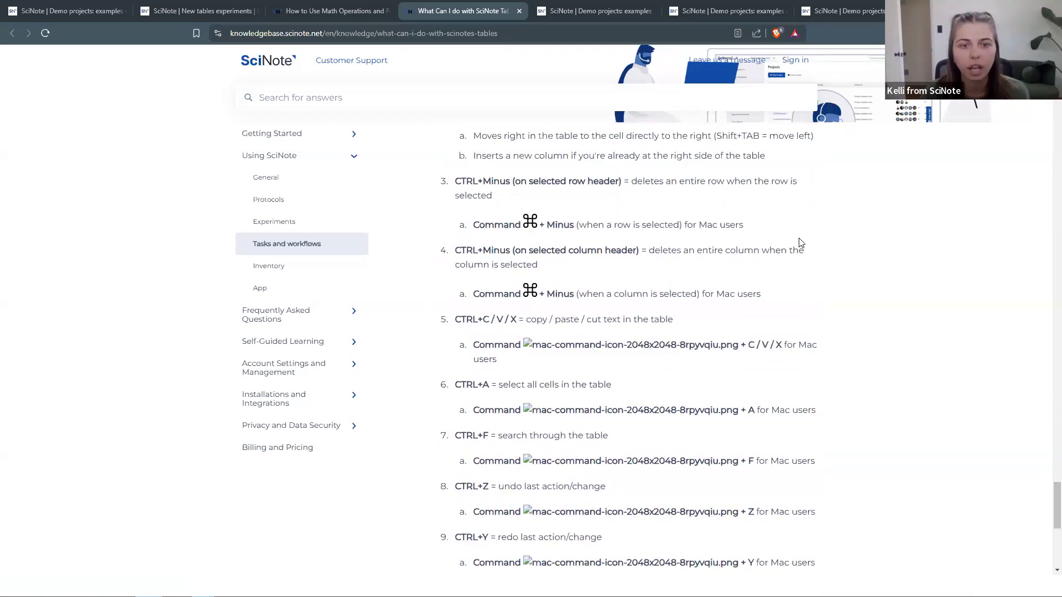
scroll(799, 242, down, 3)
scroll(799, 241, up, 4)
scroll(799, 241, up, 2)
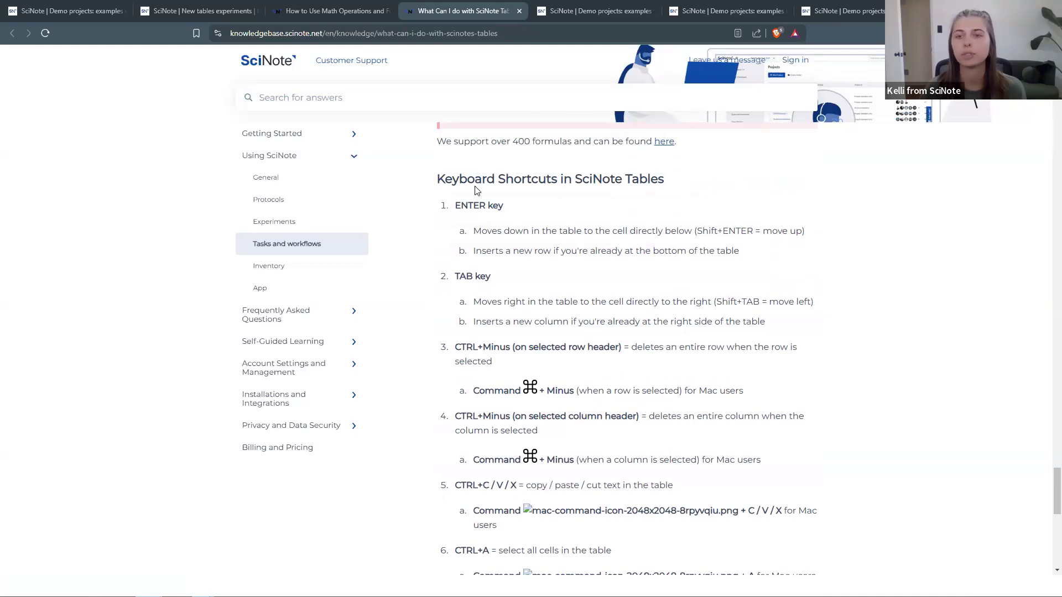
click(496, 34)
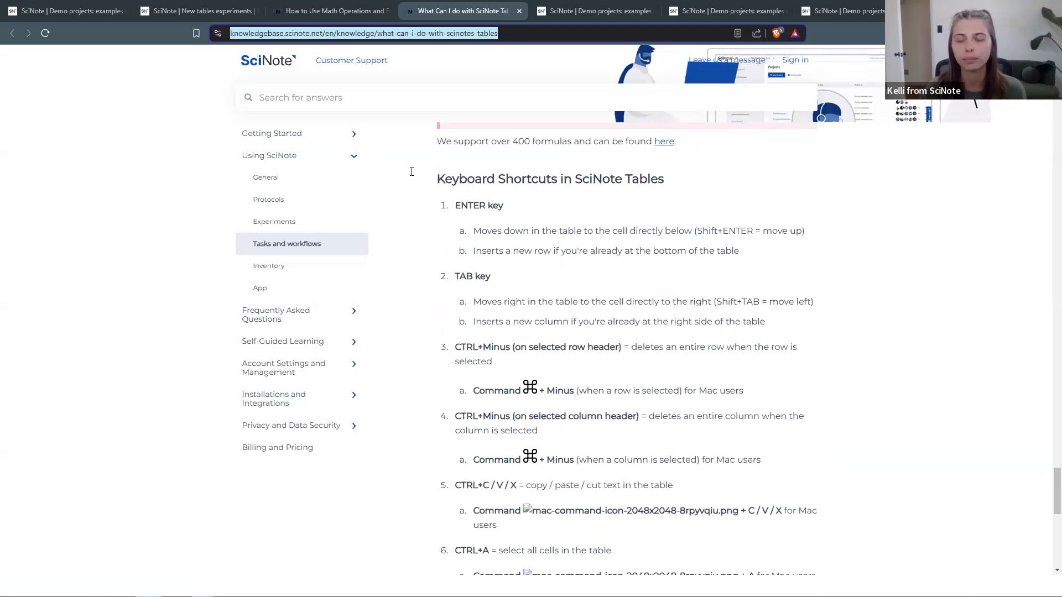
click(412, 172)
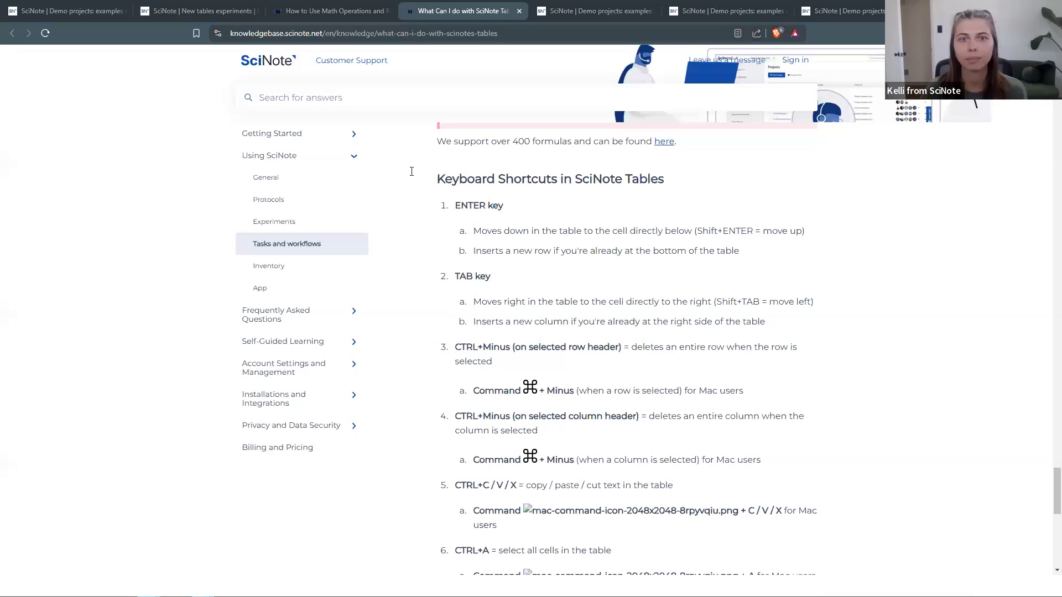